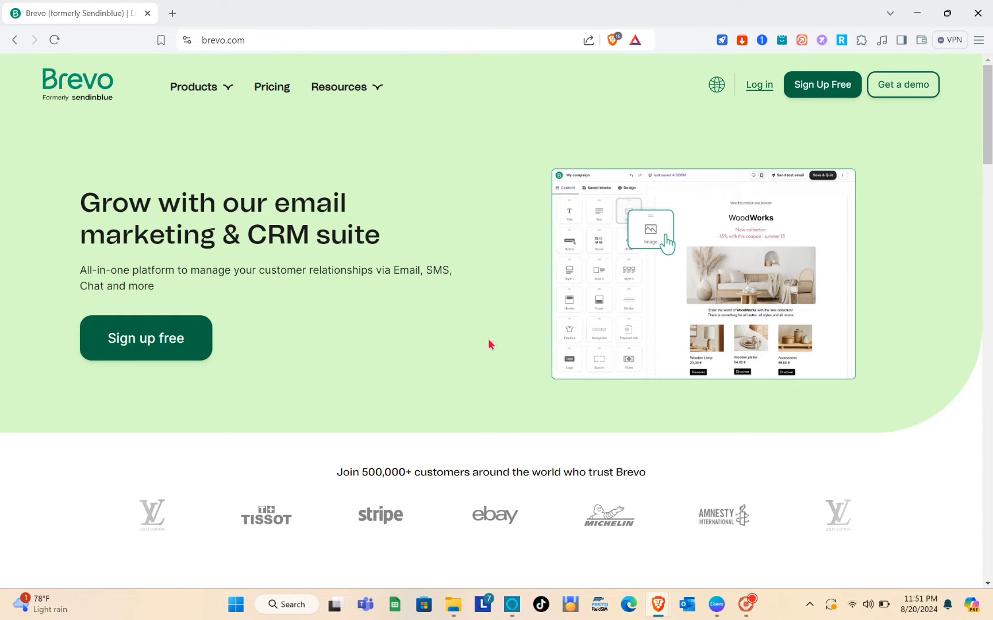
{"action": "left_click", "coordinate": [264, 39]}
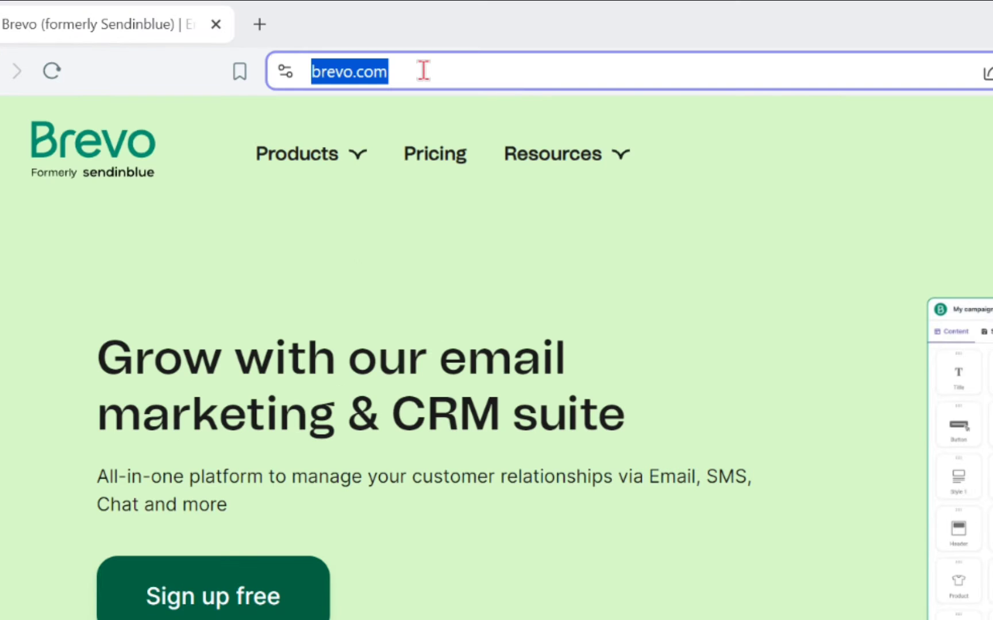
{"action": "type", "text": "bre"}
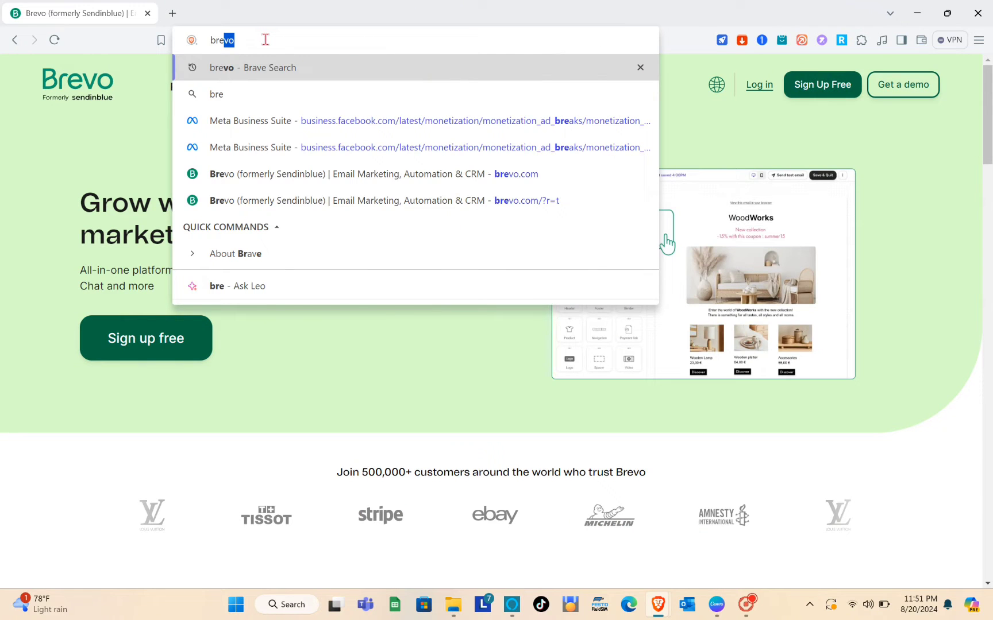
{"action": "key", "text": "Return"}
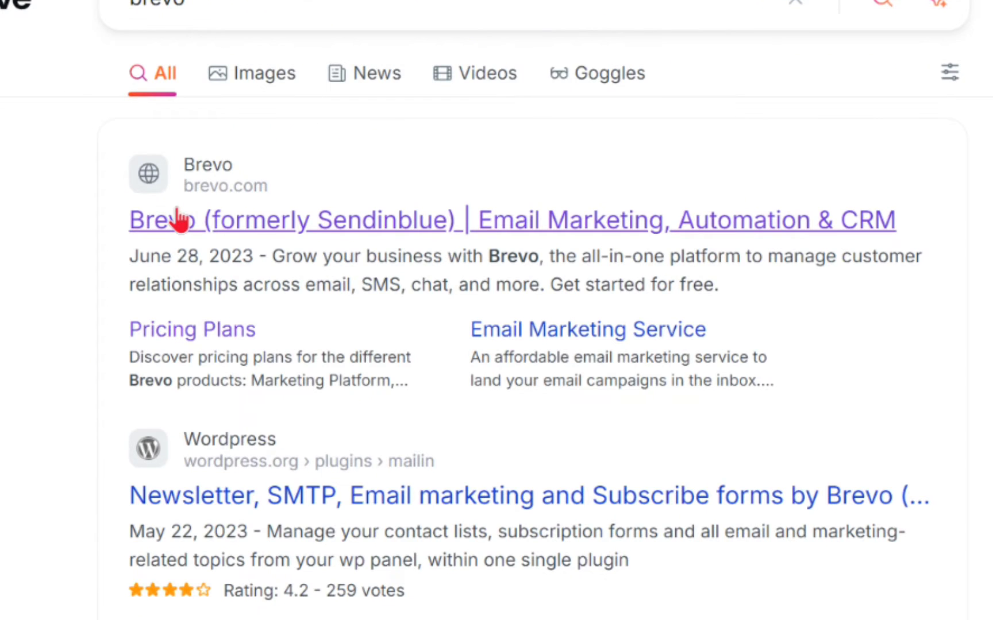
{"action": "left_click", "coordinate": [180, 220]}
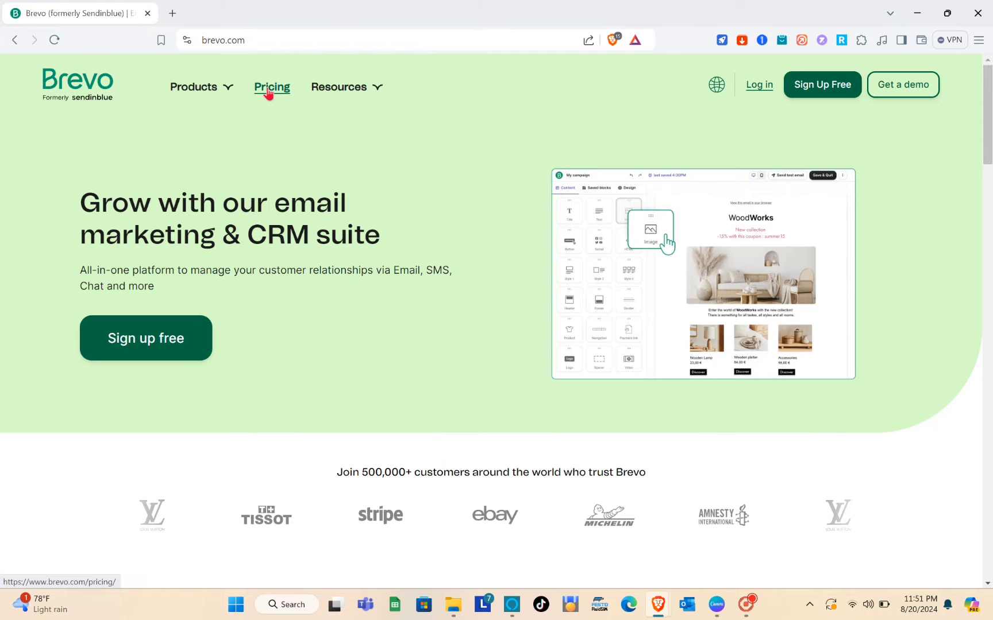
Step: Open Brevo's pricing page and scroll through the Free, Starter, Business and Enterprise plan cards
{"action": "left_click", "coordinate": [268, 92]}
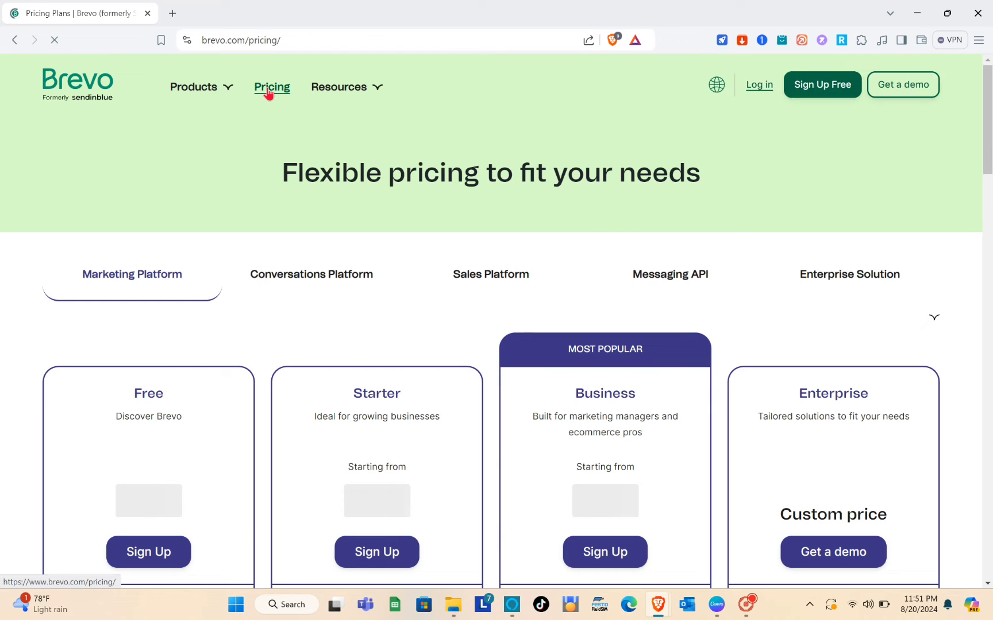
{"action": "scroll", "coordinate": [308, 418], "scroll_direction": "down", "scroll_amount": 2}
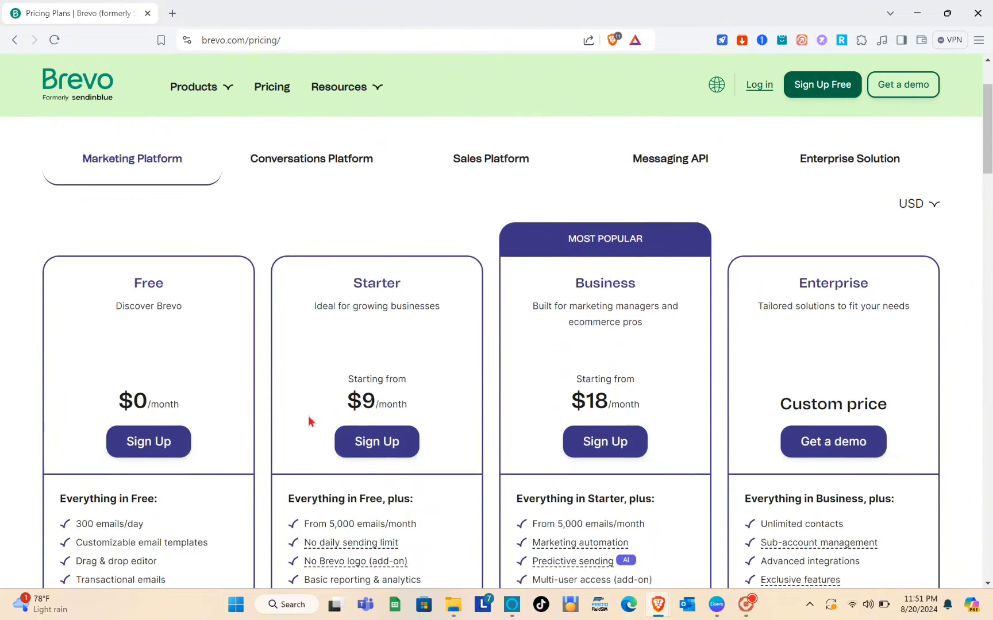
{"action": "scroll", "coordinate": [129, 190], "scroll_direction": "up", "scroll_amount": 2}
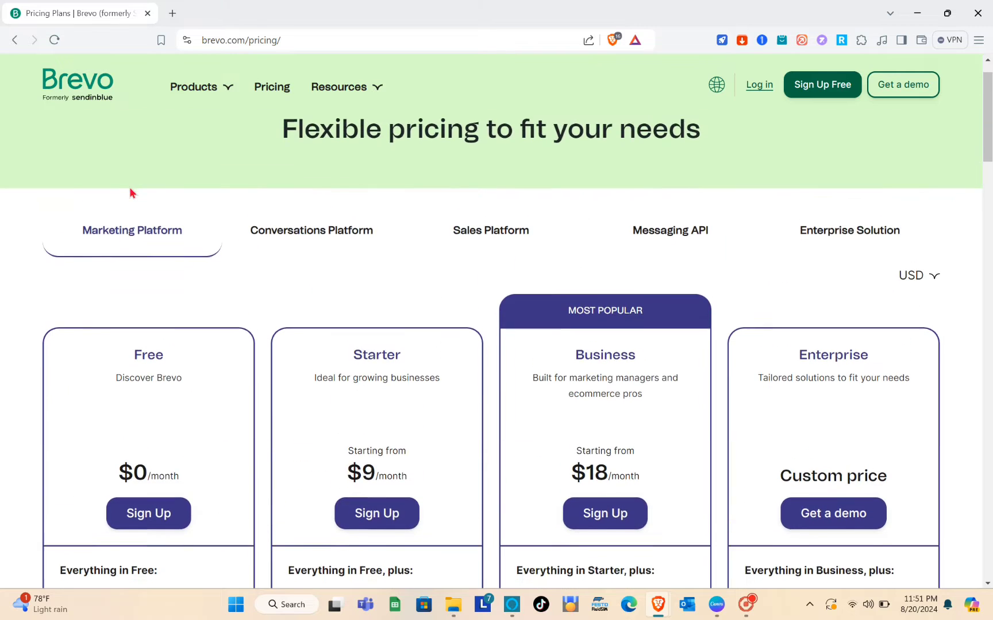
{"action": "scroll", "coordinate": [131, 193], "scroll_direction": "down", "scroll_amount": 2}
{"action": "scroll", "coordinate": [164, 438], "scroll_direction": "down", "scroll_amount": 2}
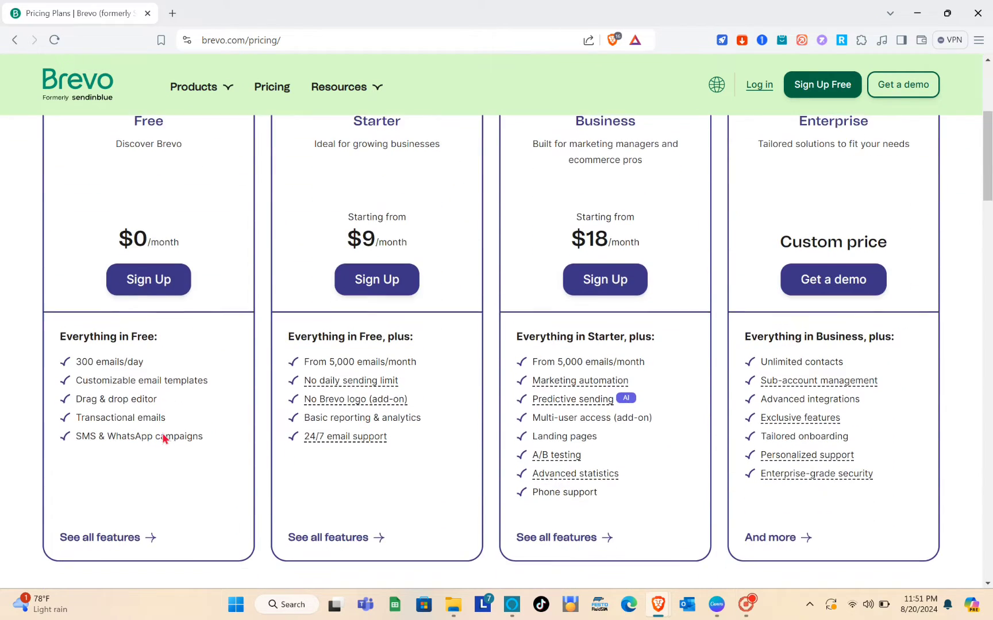
{"action": "scroll", "coordinate": [144, 275], "scroll_direction": "up", "scroll_amount": 3}
{"action": "scroll", "coordinate": [140, 345], "scroll_direction": "down", "scroll_amount": 1}
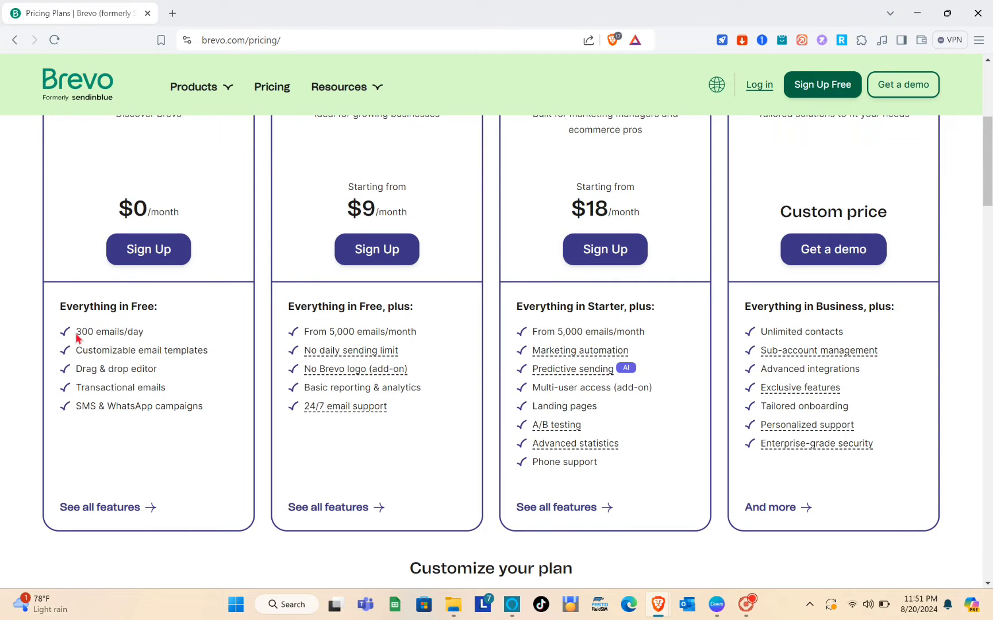
Step: Highlight the Free plan's feature list, then clear the highlight
{"action": "left_click_drag", "start_coordinate": [121, 404], "coordinate": [223, 534]}
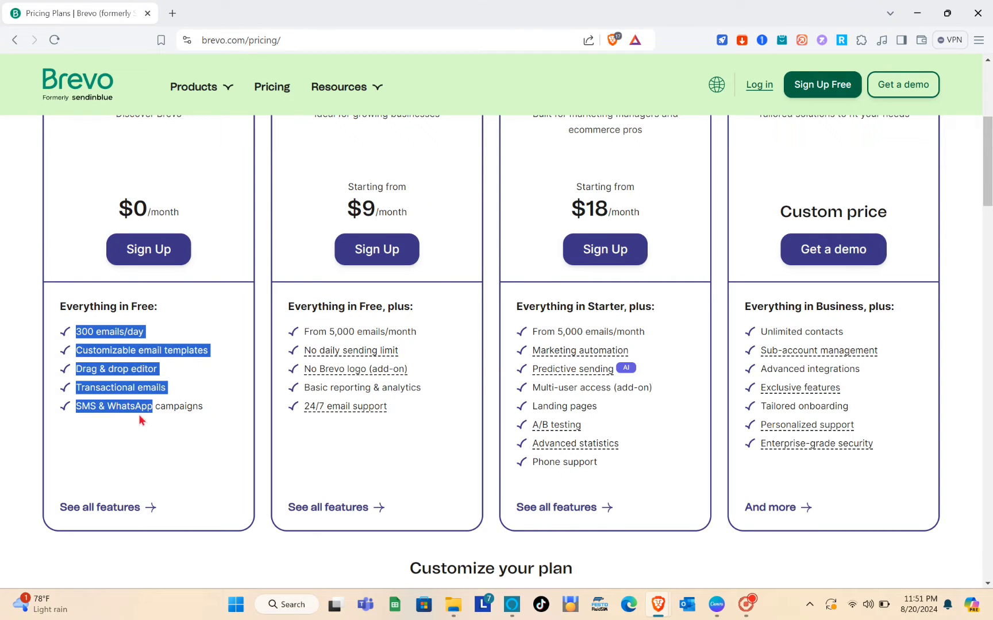
{"action": "left_click_drag", "start_coordinate": [139, 420], "coordinate": [190, 414]}
{"action": "left_click", "coordinate": [108, 343]}
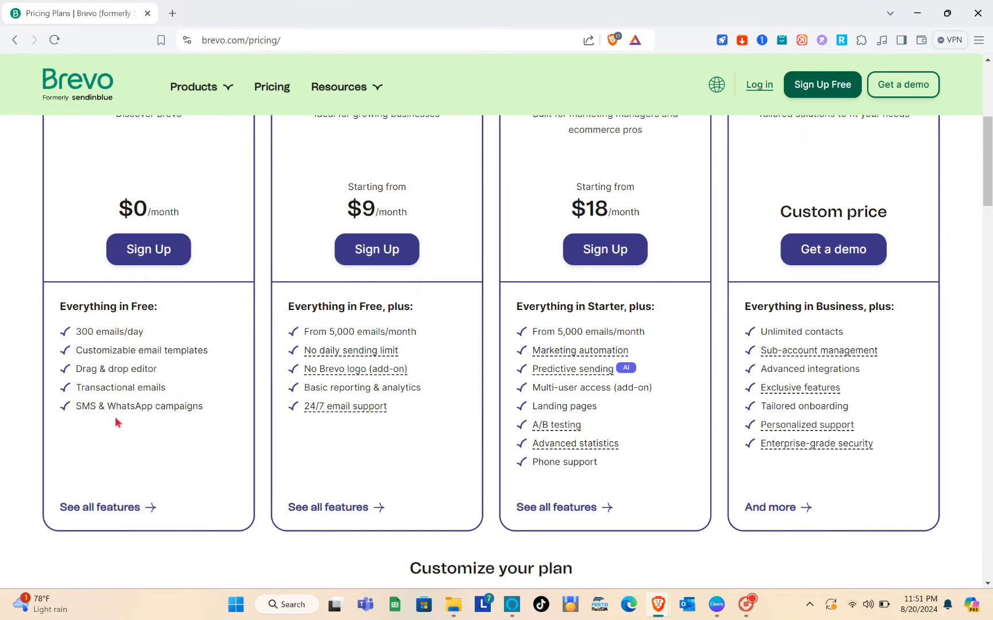
{"action": "scroll", "coordinate": [183, 328], "scroll_direction": "up", "scroll_amount": 3}
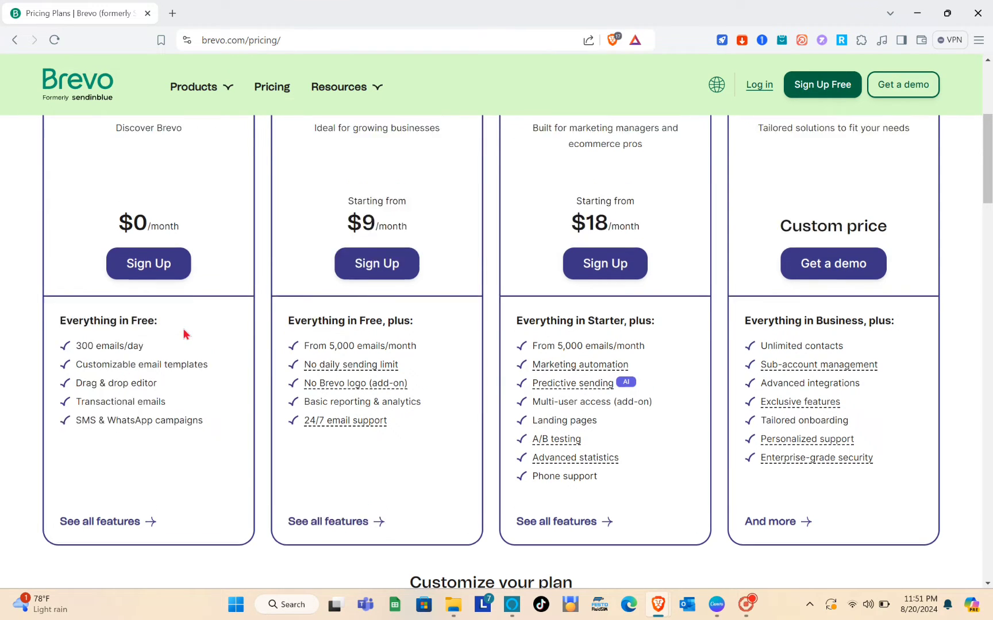
{"action": "scroll", "coordinate": [379, 340], "scroll_direction": "down", "scroll_amount": 2}
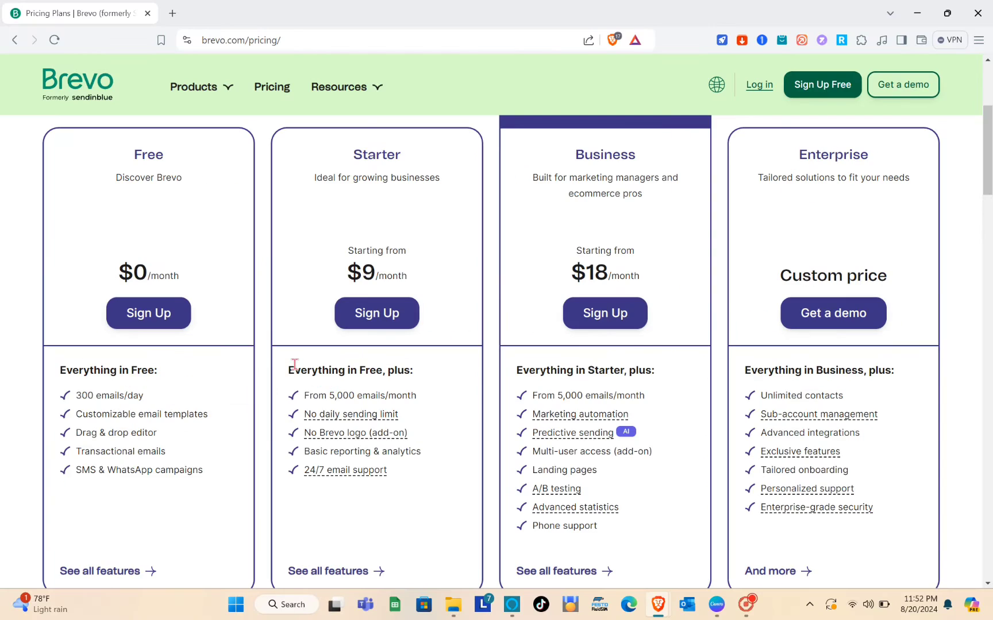
{"action": "left_click_drag", "start_coordinate": [289, 373], "coordinate": [396, 474]}
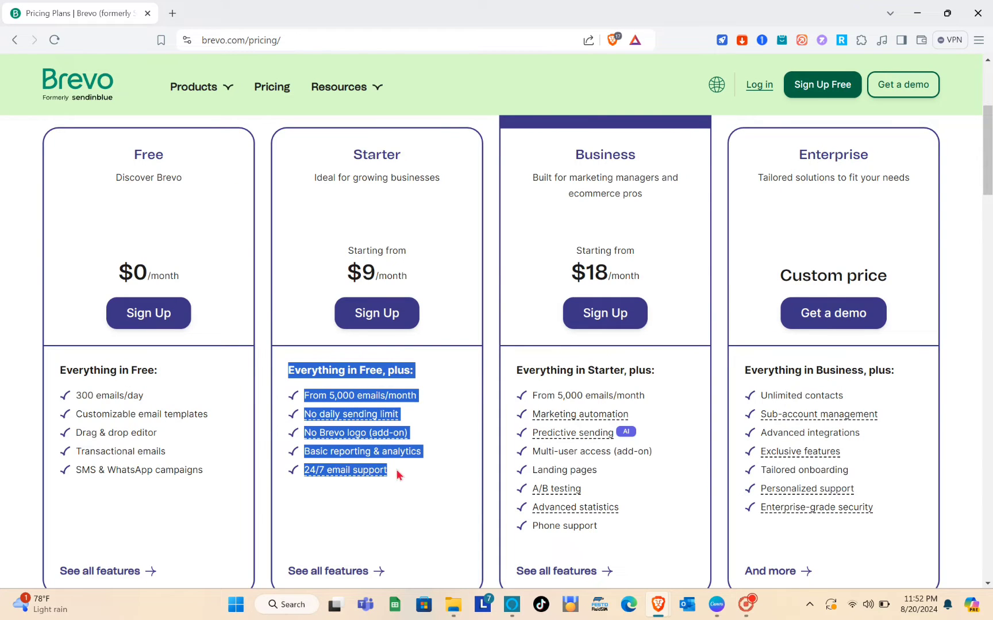
{"action": "left_click", "coordinate": [398, 475]}
{"action": "scroll", "coordinate": [398, 475], "scroll_direction": "down", "scroll_amount": 2}
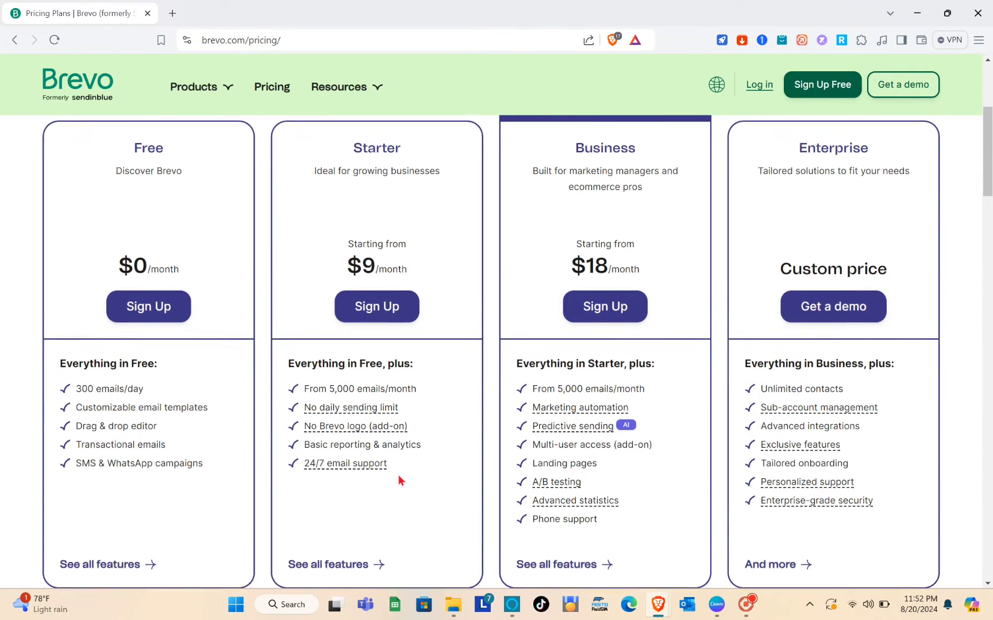
{"action": "scroll", "coordinate": [375, 453], "scroll_direction": "up", "scroll_amount": 4}
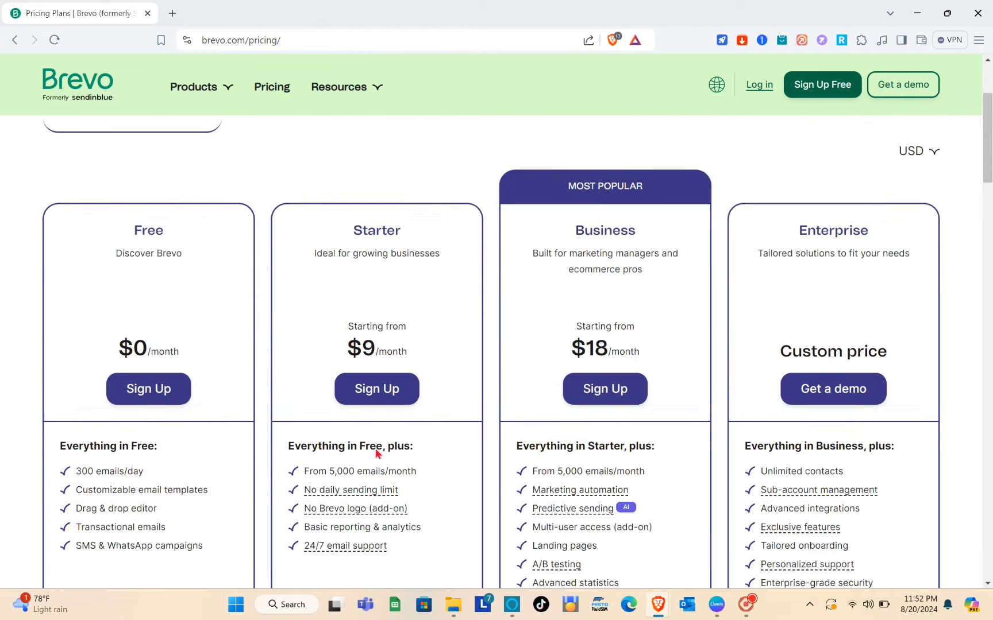
{"action": "scroll", "coordinate": [615, 302], "scroll_direction": "down", "scroll_amount": 1}
{"action": "scroll", "coordinate": [615, 303], "scroll_direction": "up", "scroll_amount": 1}
{"action": "scroll", "coordinate": [611, 275], "scroll_direction": "down", "scroll_amount": 1}
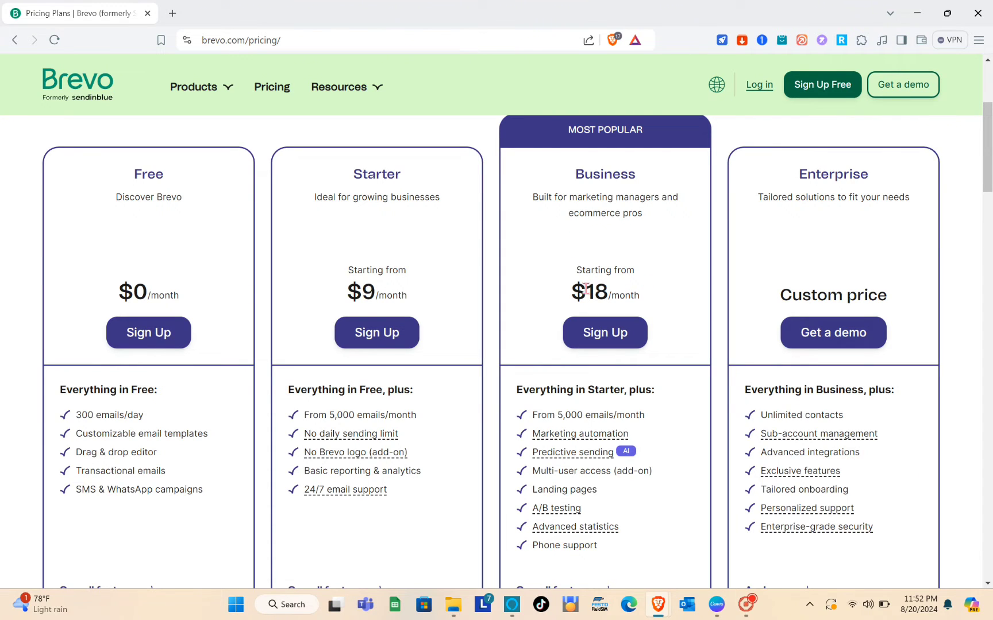
{"action": "scroll", "coordinate": [585, 289], "scroll_direction": "down", "scroll_amount": 2}
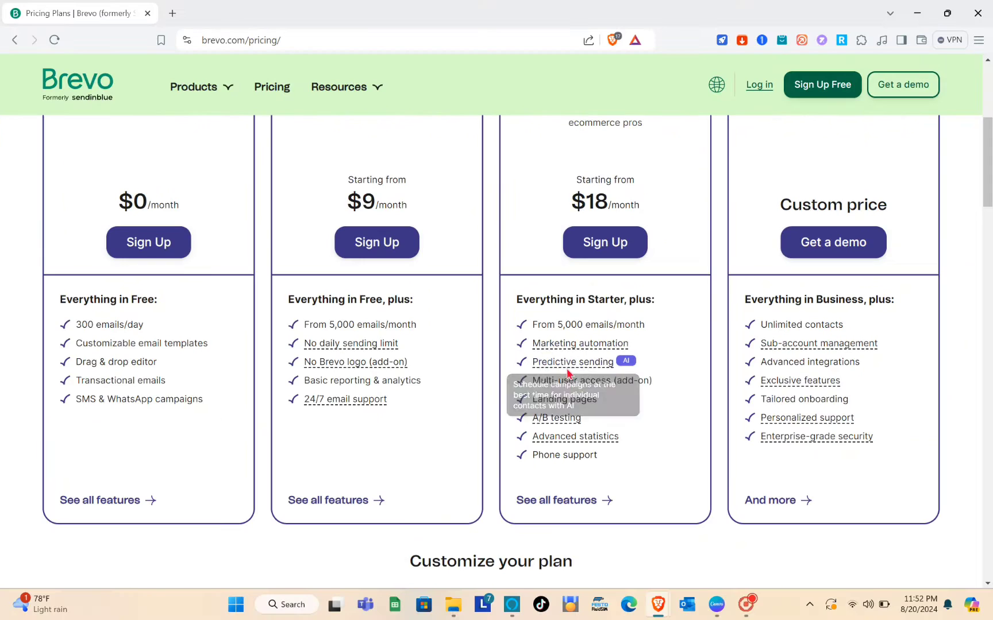
{"action": "scroll", "coordinate": [572, 375], "scroll_direction": "up", "scroll_amount": 3}
{"action": "scroll", "coordinate": [568, 374], "scroll_direction": "down", "scroll_amount": 3}
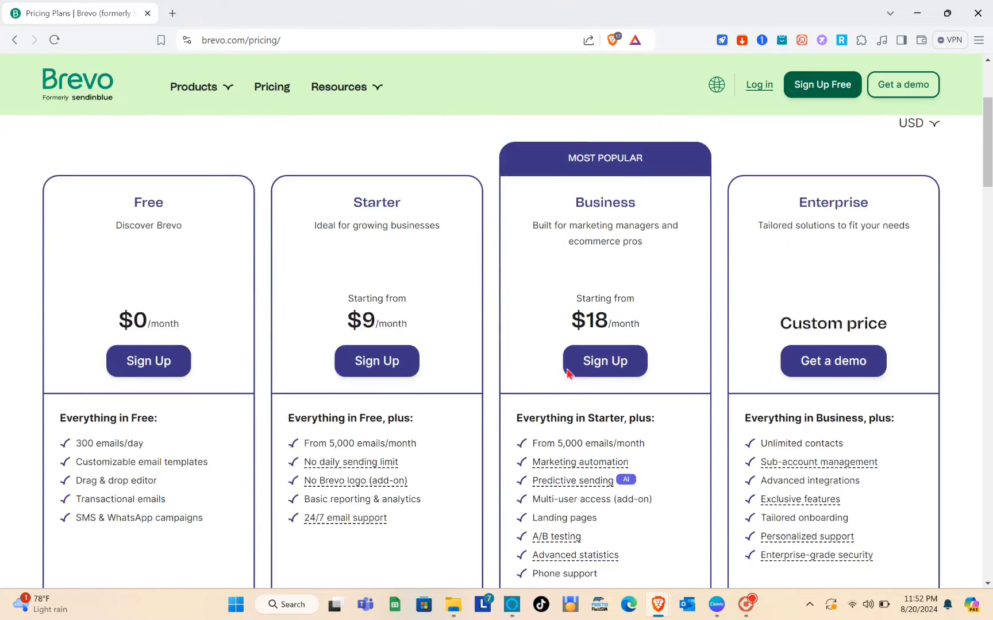
{"action": "scroll", "coordinate": [665, 348], "scroll_direction": "up", "scroll_amount": 5}
{"action": "scroll", "coordinate": [739, 360], "scroll_direction": "down", "scroll_amount": 3}
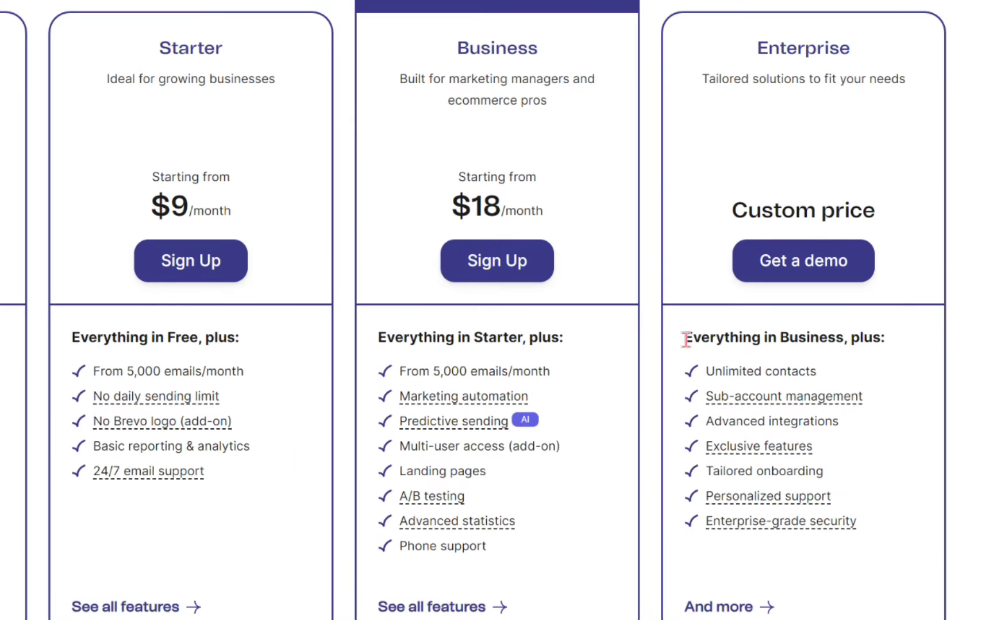
{"action": "left_click_drag", "start_coordinate": [687, 338], "coordinate": [830, 531]}
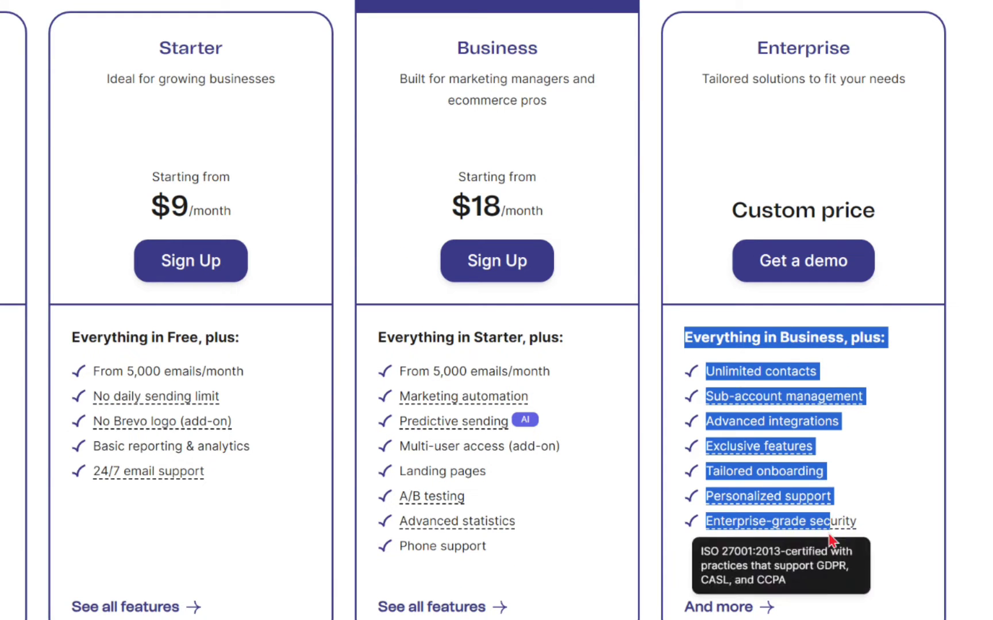
{"action": "left_click", "coordinate": [852, 515]}
{"action": "scroll", "coordinate": [852, 514], "scroll_direction": "down", "scroll_amount": 5}
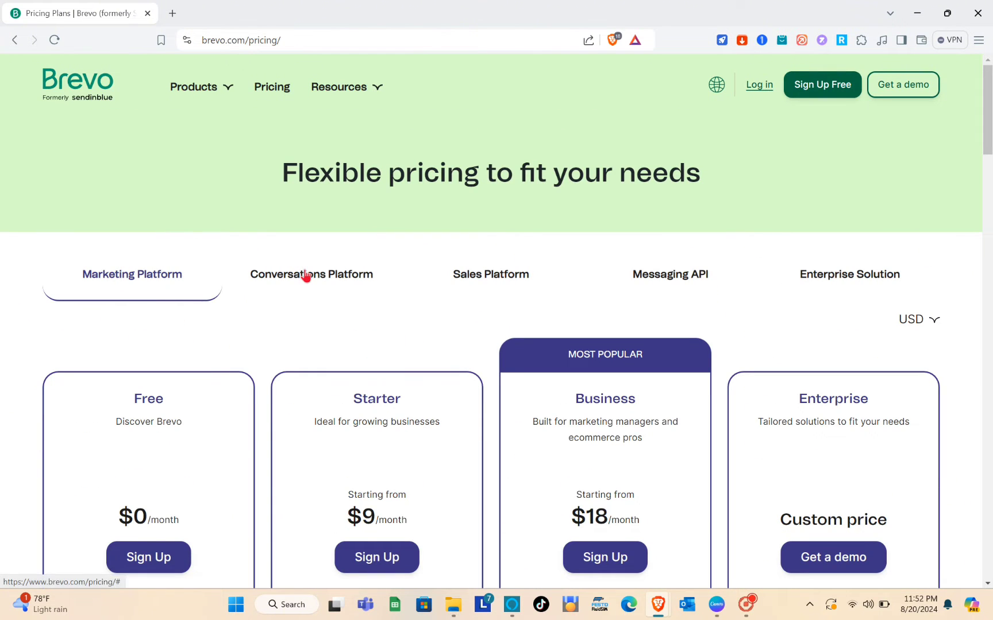
Step: Browse the Conversations Platform, Sales Platform, Messaging API and Enterprise Solution pricing tabs
{"action": "left_click", "coordinate": [305, 275]}
{"action": "scroll", "coordinate": [357, 323], "scroll_direction": "down", "scroll_amount": 2}
{"action": "scroll", "coordinate": [358, 323], "scroll_direction": "up", "scroll_amount": 2}
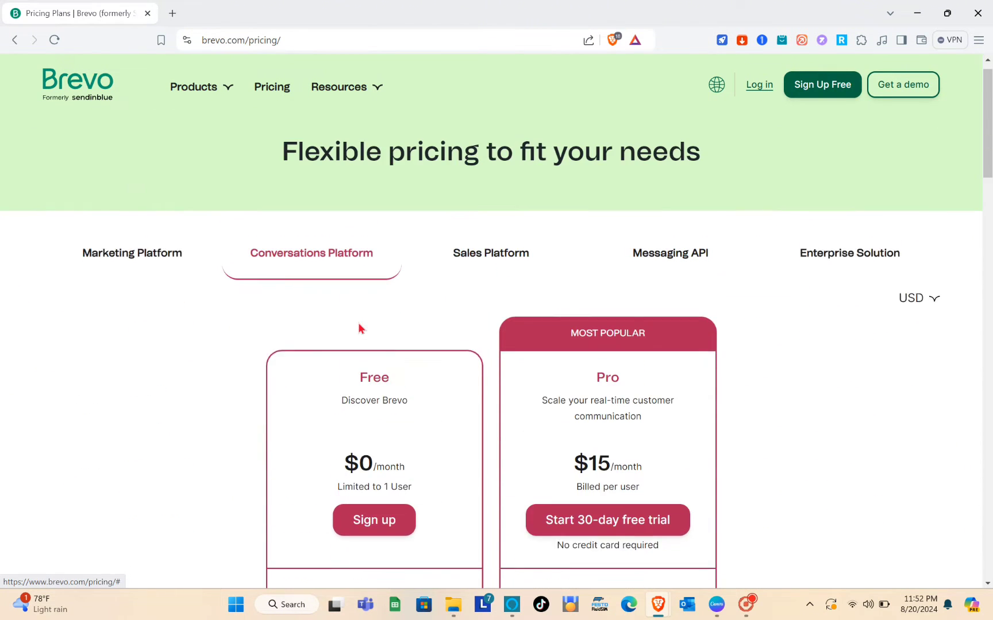
{"action": "left_click", "coordinate": [492, 279]}
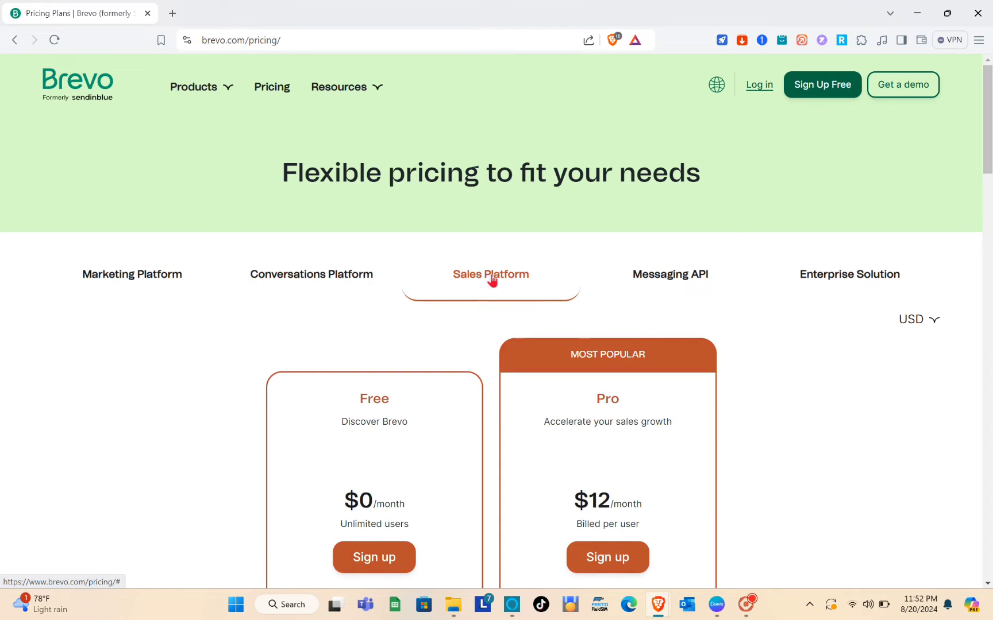
{"action": "left_click", "coordinate": [685, 288]}
{"action": "left_click", "coordinate": [800, 289]}
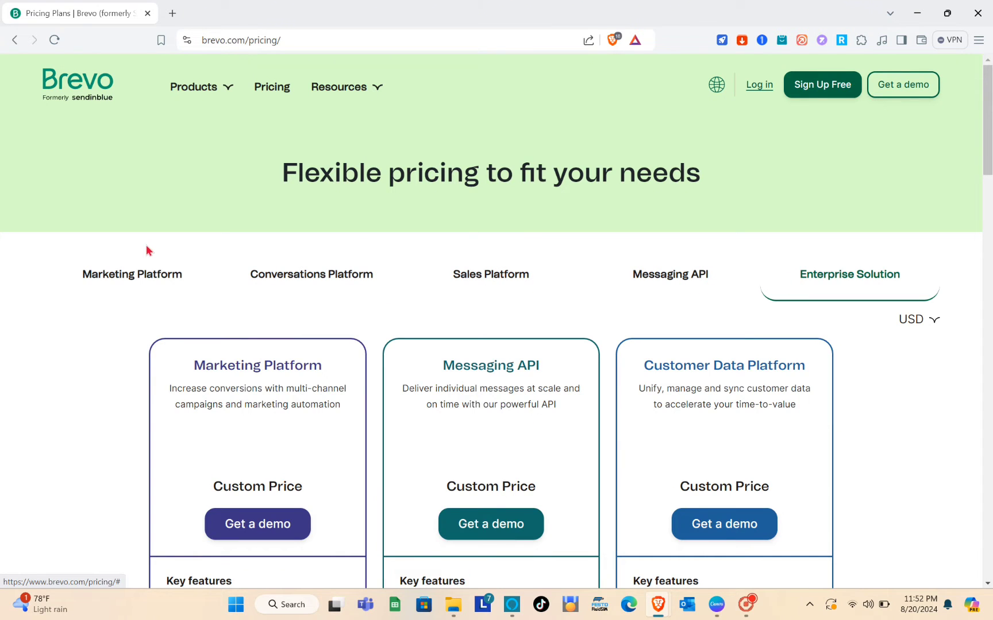
Step: Return to the Marketing Platform plans and scroll back up to the plan tabs
{"action": "left_click", "coordinate": [134, 282]}
{"action": "scroll", "coordinate": [401, 371], "scroll_direction": "down", "scroll_amount": 4}
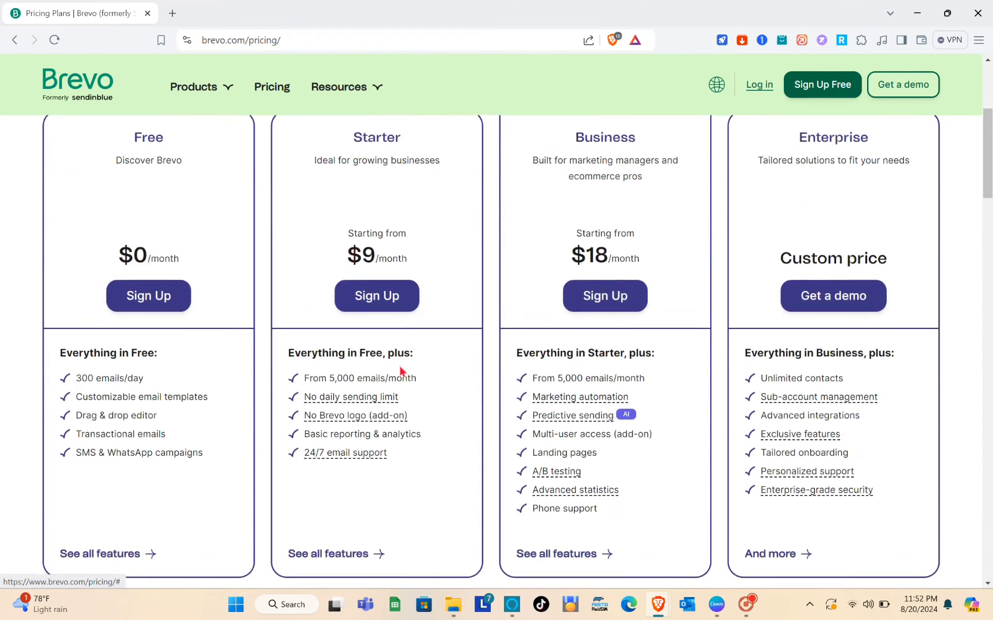
{"action": "scroll", "coordinate": [401, 371], "scroll_direction": "up", "scroll_amount": 4}
{"action": "scroll", "coordinate": [401, 371], "scroll_direction": "down", "scroll_amount": 4}
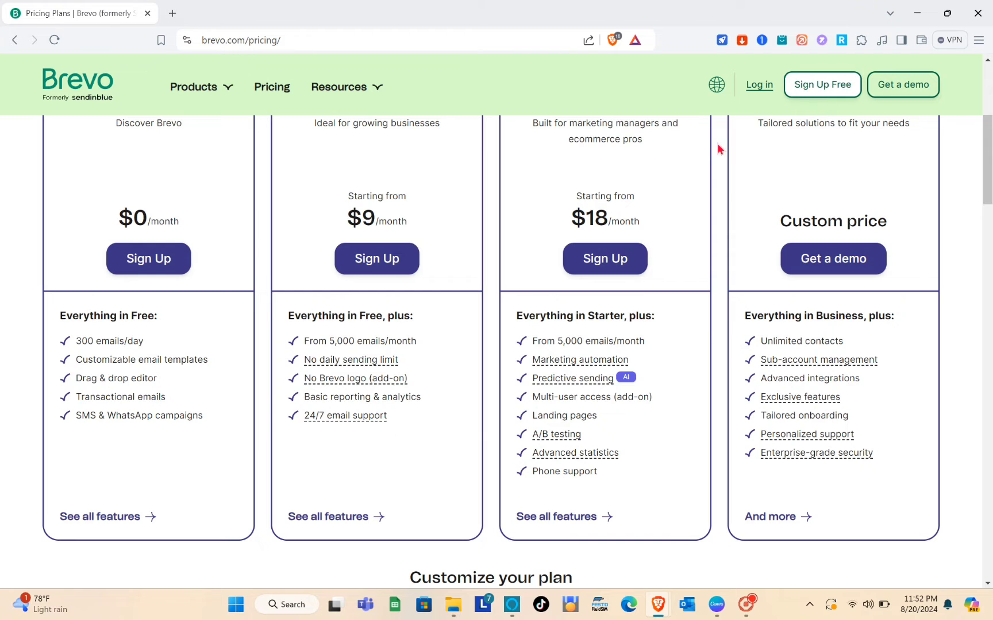
{"action": "scroll", "coordinate": [392, 274], "scroll_direction": "up", "scroll_amount": 4}
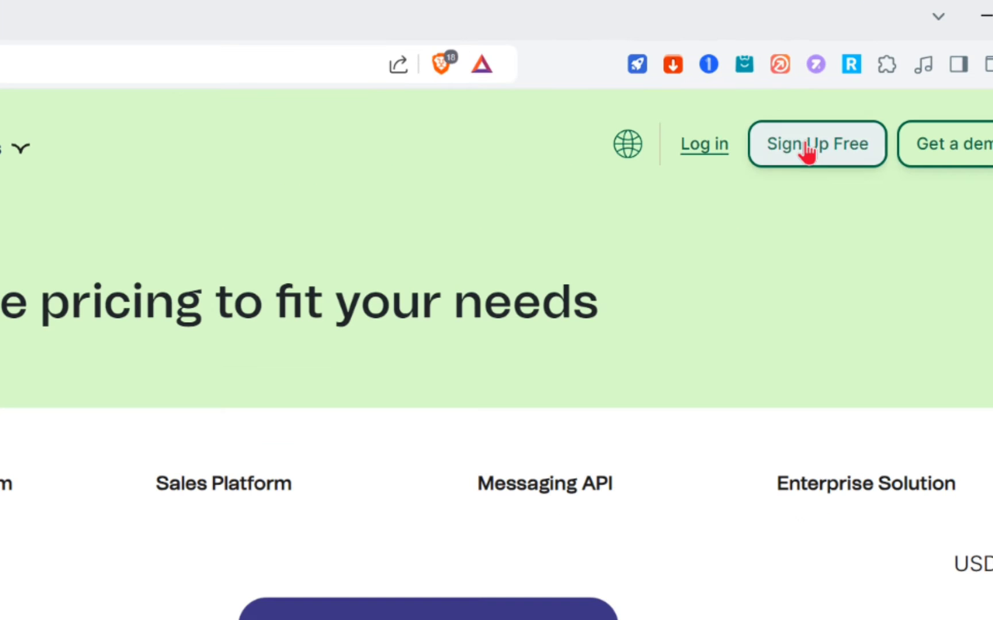
Step: Create a free Brevo account using Sign up with Google
{"action": "left_click", "coordinate": [818, 86]}
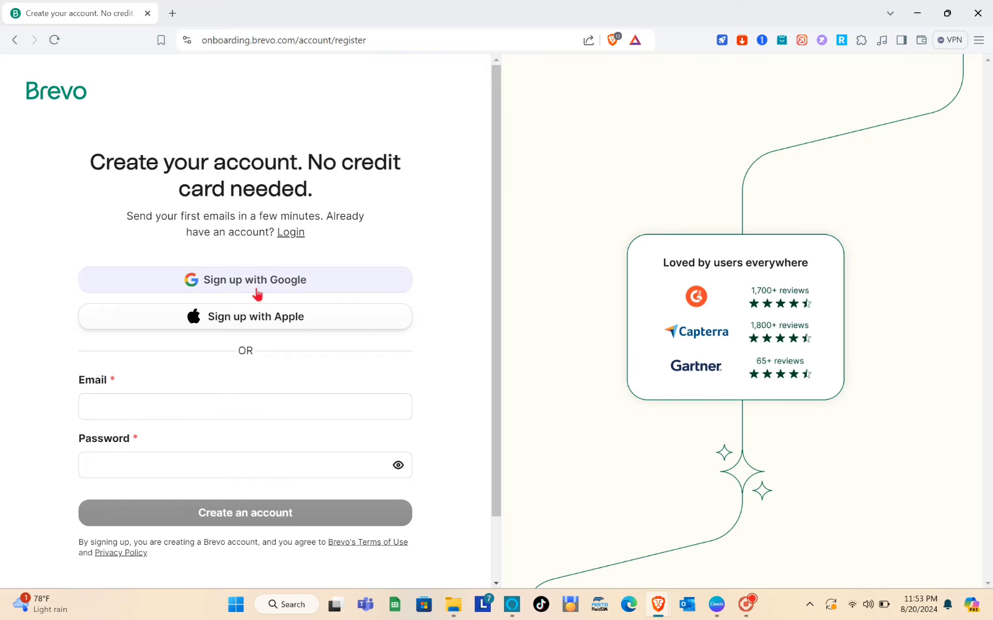
{"action": "left_click", "coordinate": [256, 292]}
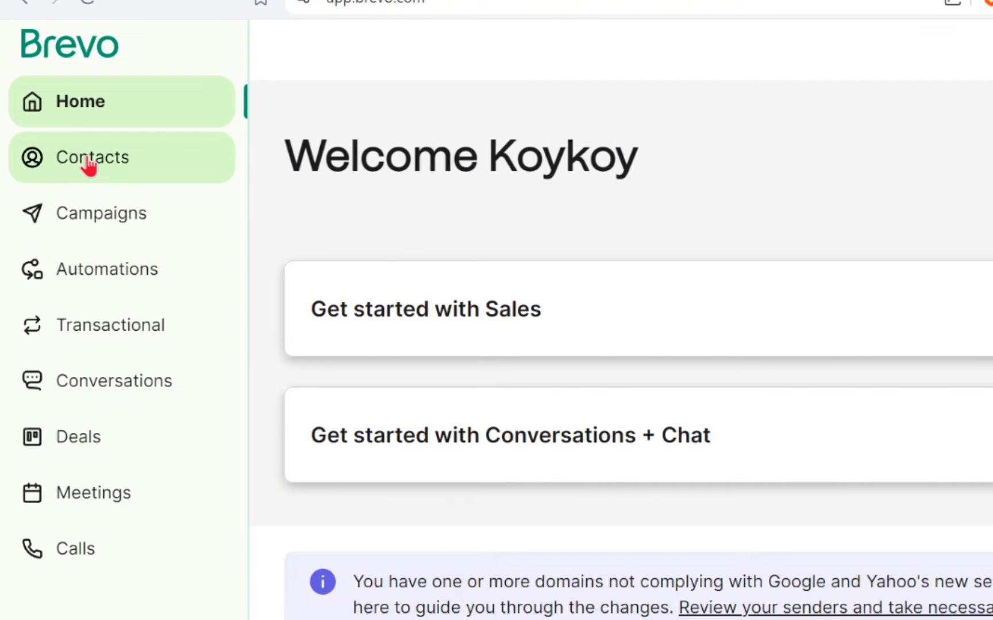
{"action": "left_click", "coordinate": [89, 165]}
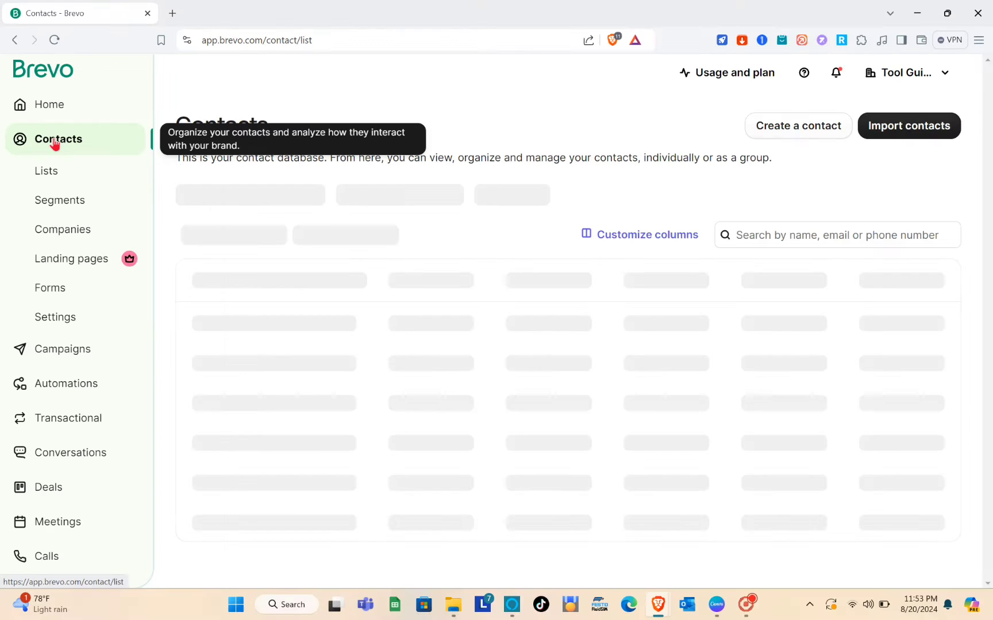
{"action": "left_click", "coordinate": [60, 350]}
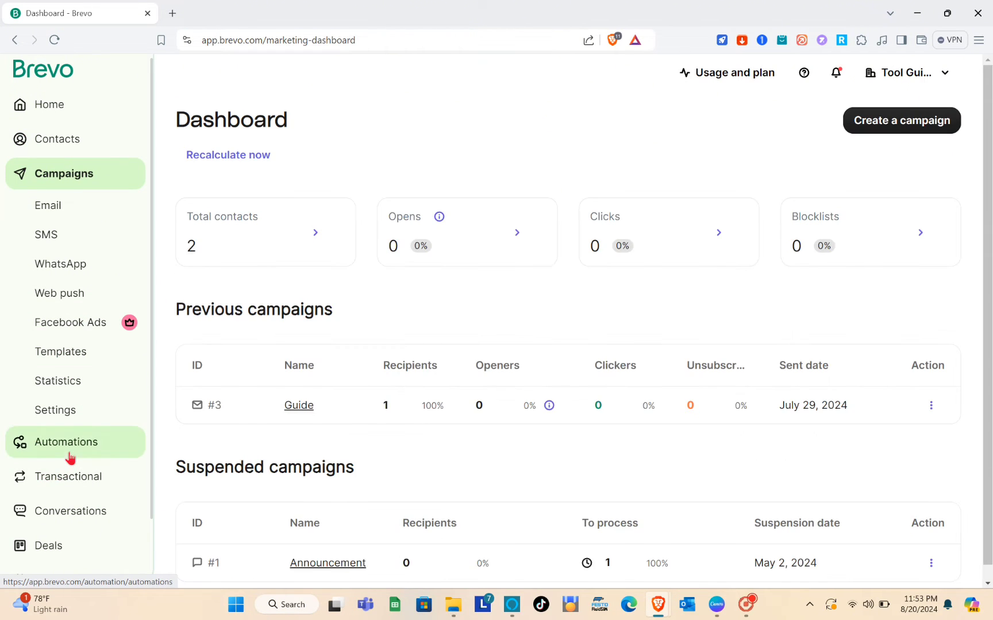
{"action": "left_click", "coordinate": [69, 454]}
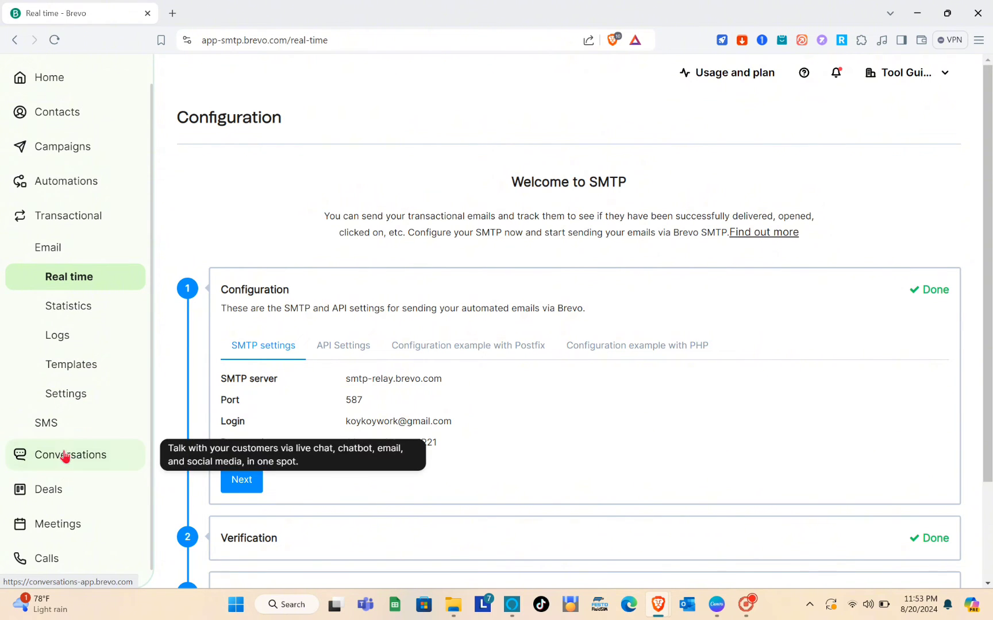
{"action": "left_click", "coordinate": [60, 469]}
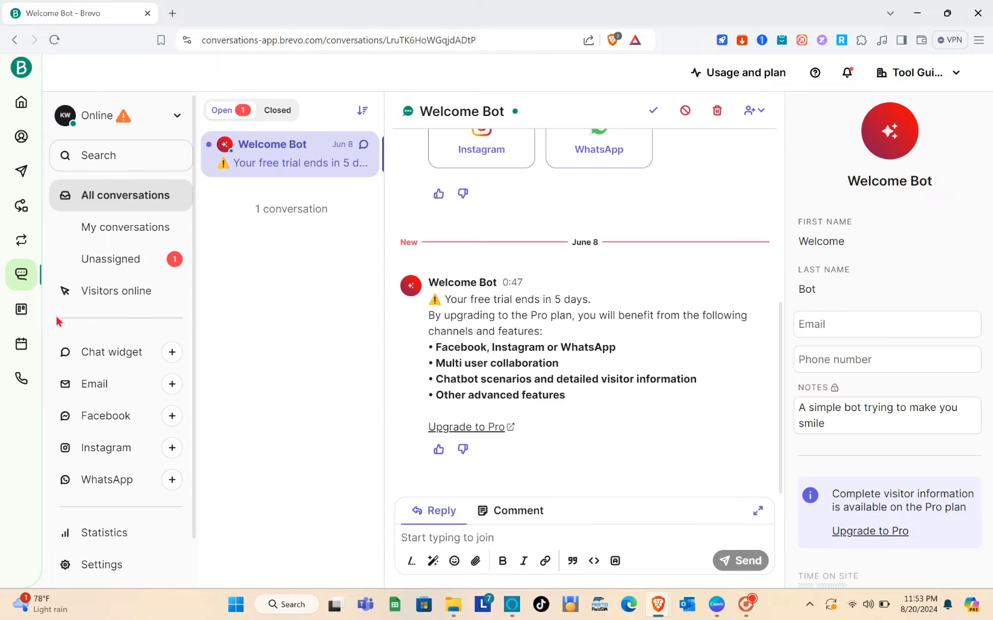
{"action": "left_click", "coordinate": [27, 321]}
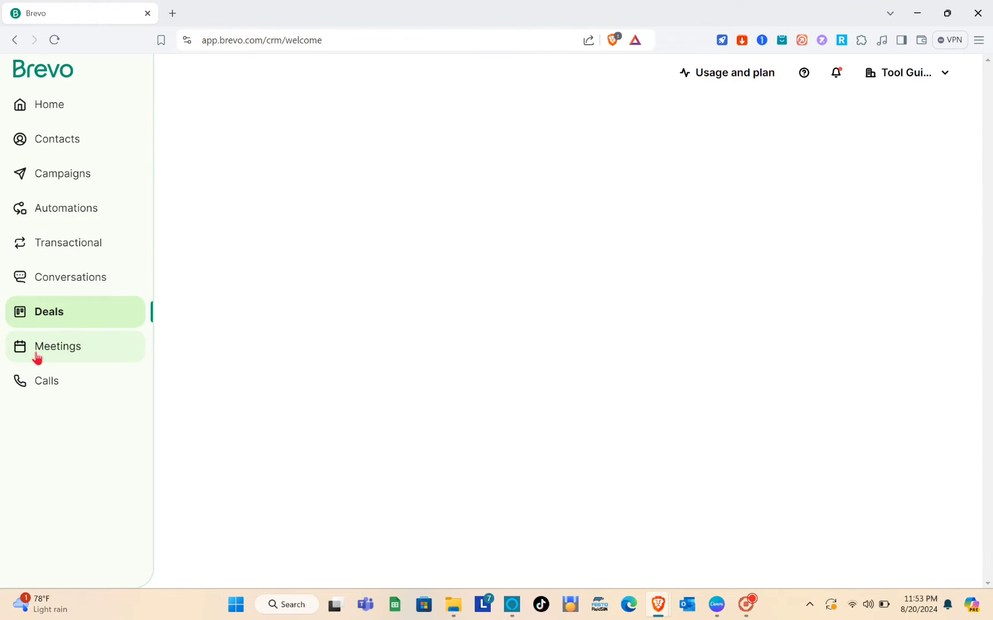
{"action": "left_click", "coordinate": [35, 357]}
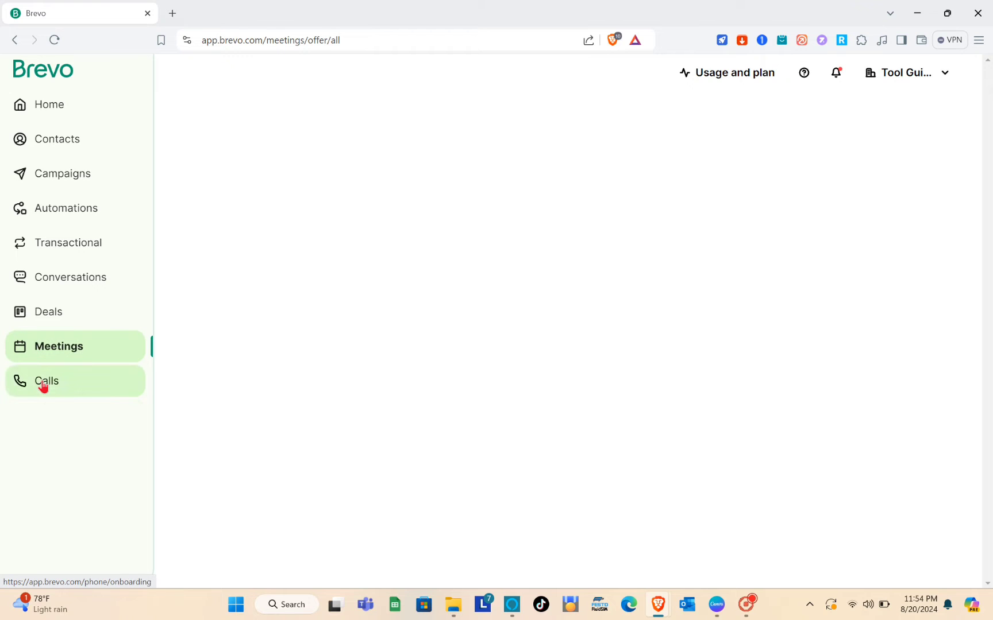
{"action": "left_click", "coordinate": [43, 383]}
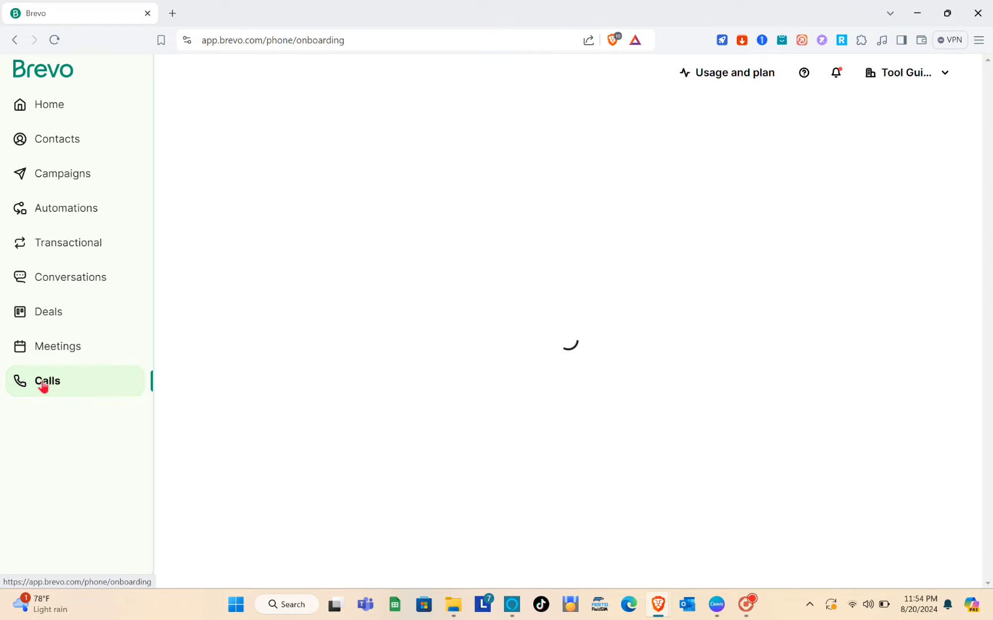
{"action": "left_click", "coordinate": [51, 108]}
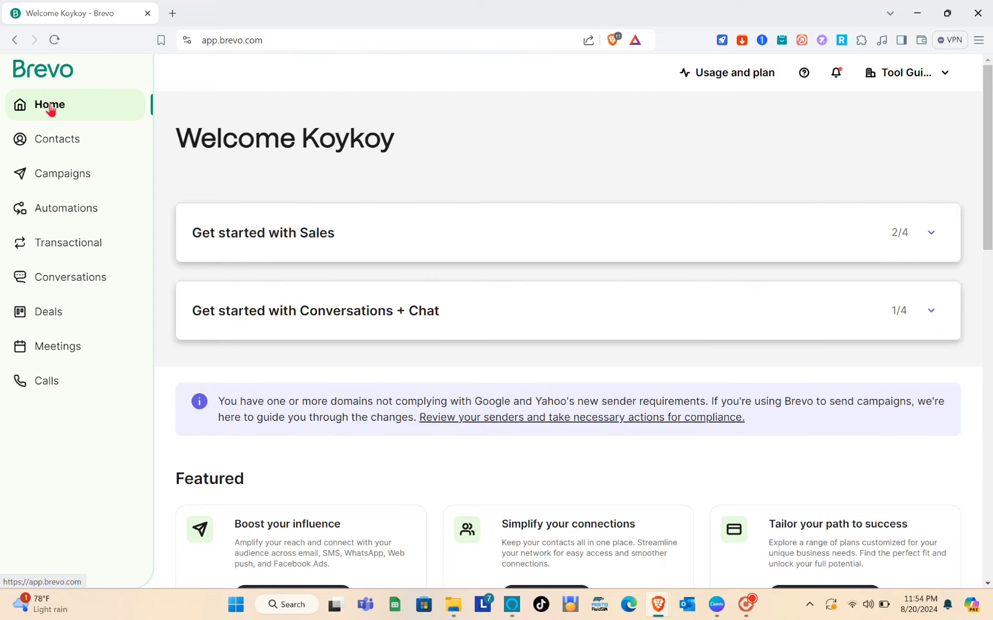
{"action": "scroll", "coordinate": [370, 335], "scroll_direction": "down", "scroll_amount": 3}
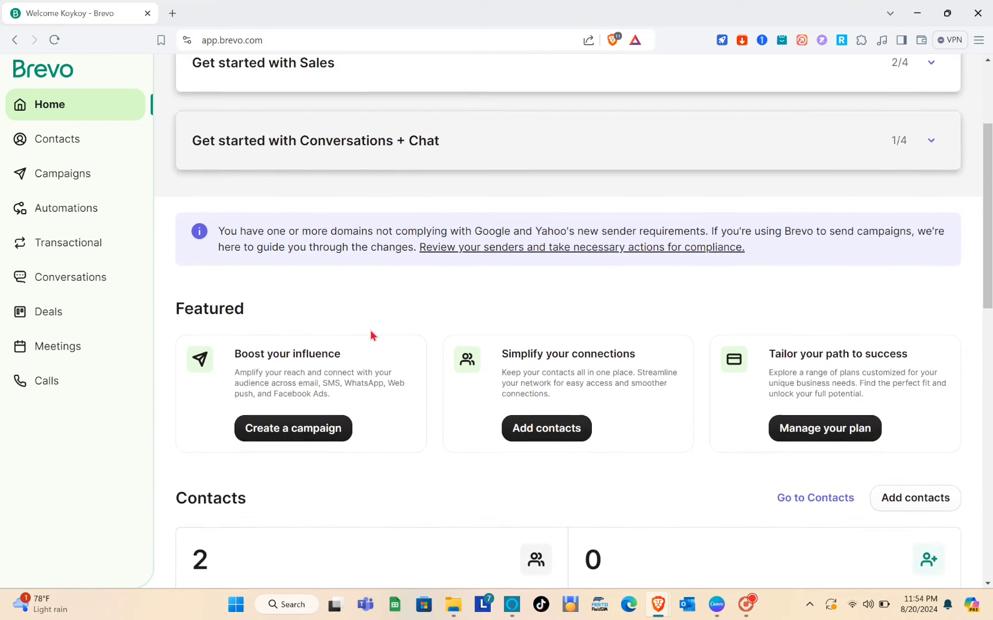
{"action": "scroll", "coordinate": [370, 336], "scroll_direction": "down", "scroll_amount": 2}
{"action": "scroll", "coordinate": [295, 405], "scroll_direction": "down", "scroll_amount": 2}
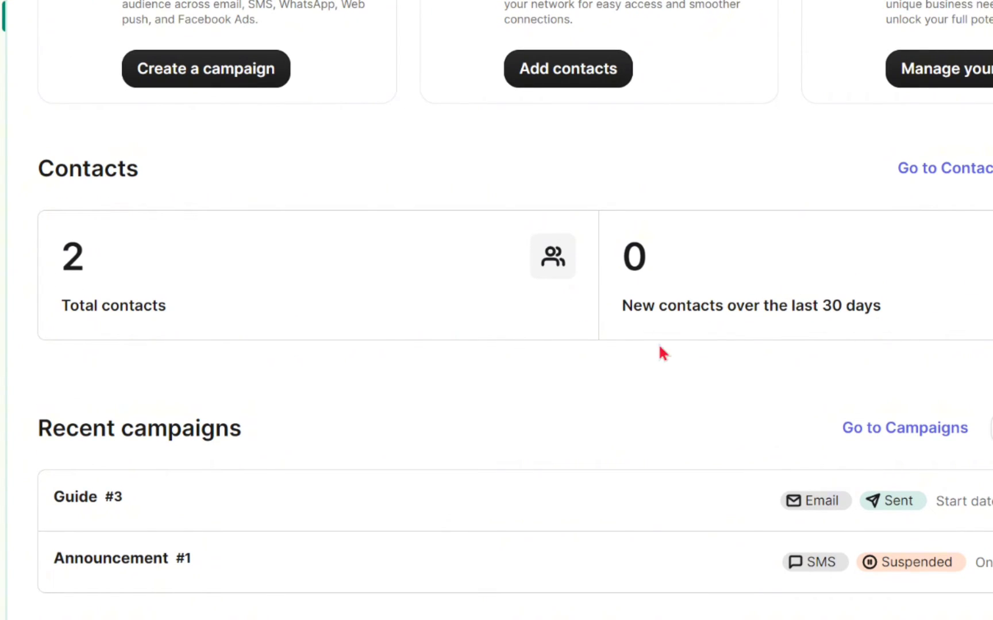
{"action": "scroll", "coordinate": [410, 464], "scroll_direction": "down", "scroll_amount": 3}
{"action": "scroll", "coordinate": [410, 464], "scroll_direction": "up", "scroll_amount": 2}
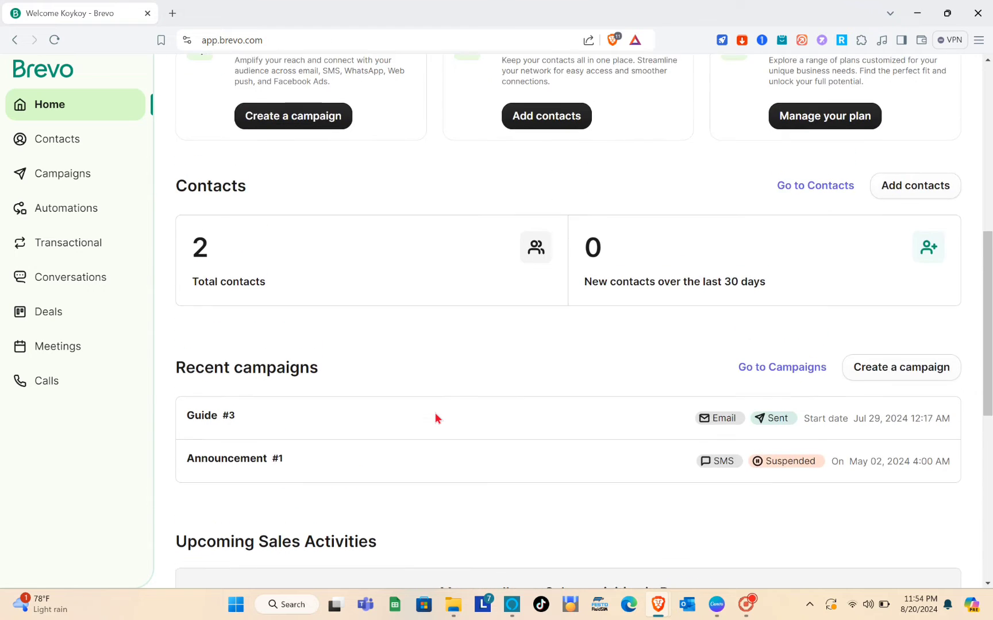
{"action": "scroll", "coordinate": [435, 413], "scroll_direction": "down", "scroll_amount": 1}
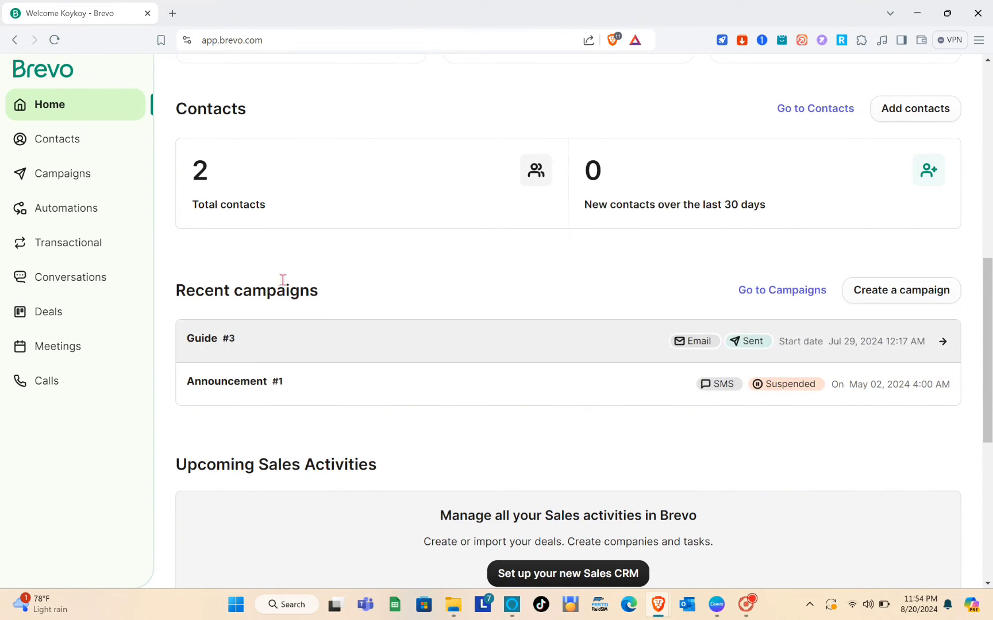
{"action": "scroll", "coordinate": [396, 320], "scroll_direction": "down", "scroll_amount": 4}
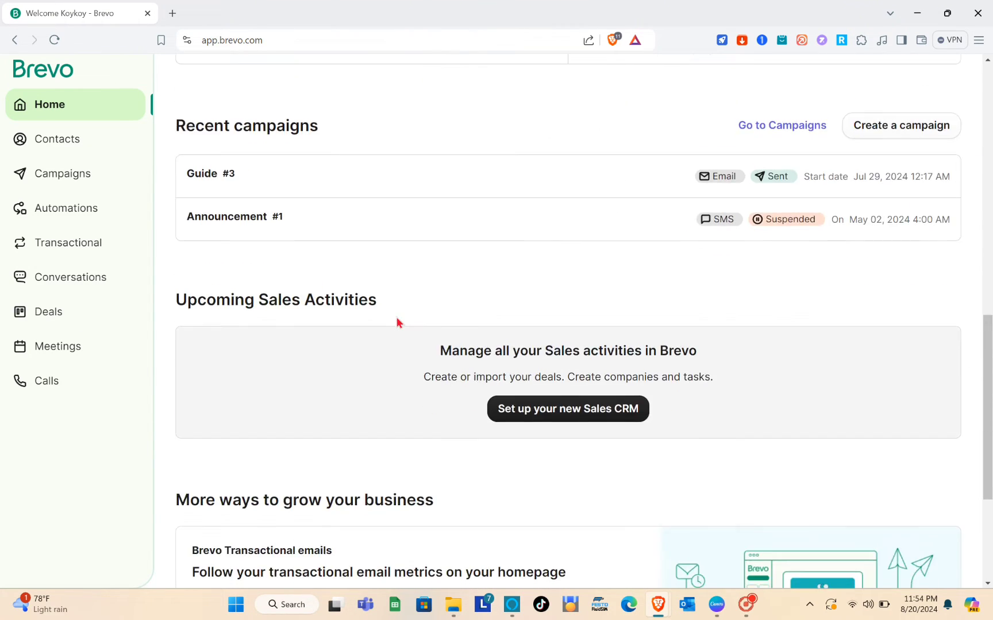
{"action": "scroll", "coordinate": [397, 323], "scroll_direction": "up", "scroll_amount": 10}
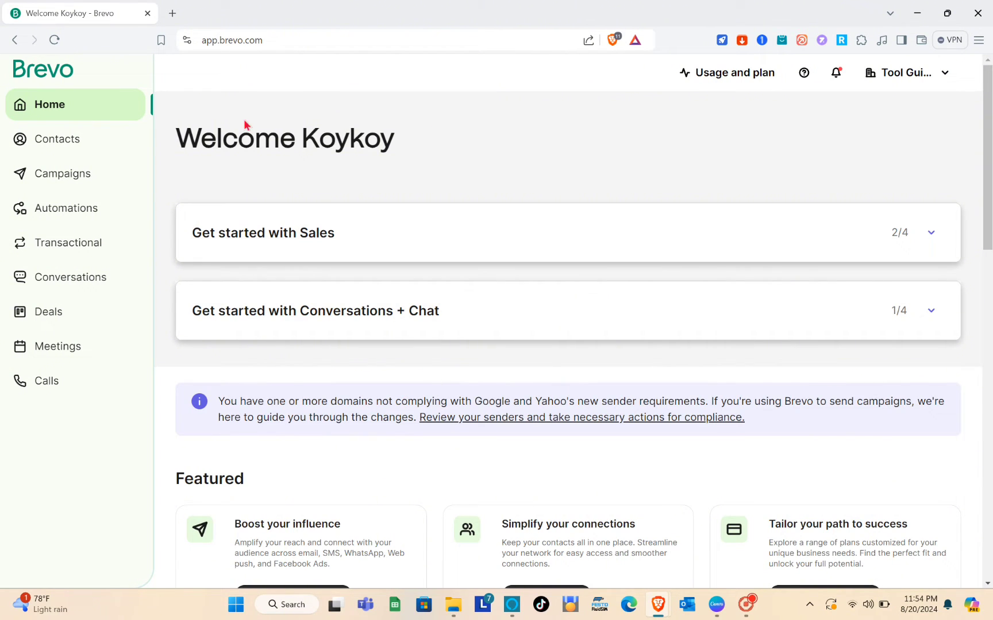
{"action": "scroll", "coordinate": [385, 305], "scroll_direction": "down", "scroll_amount": 2}
{"action": "scroll", "coordinate": [388, 304], "scroll_direction": "up", "scroll_amount": 2}
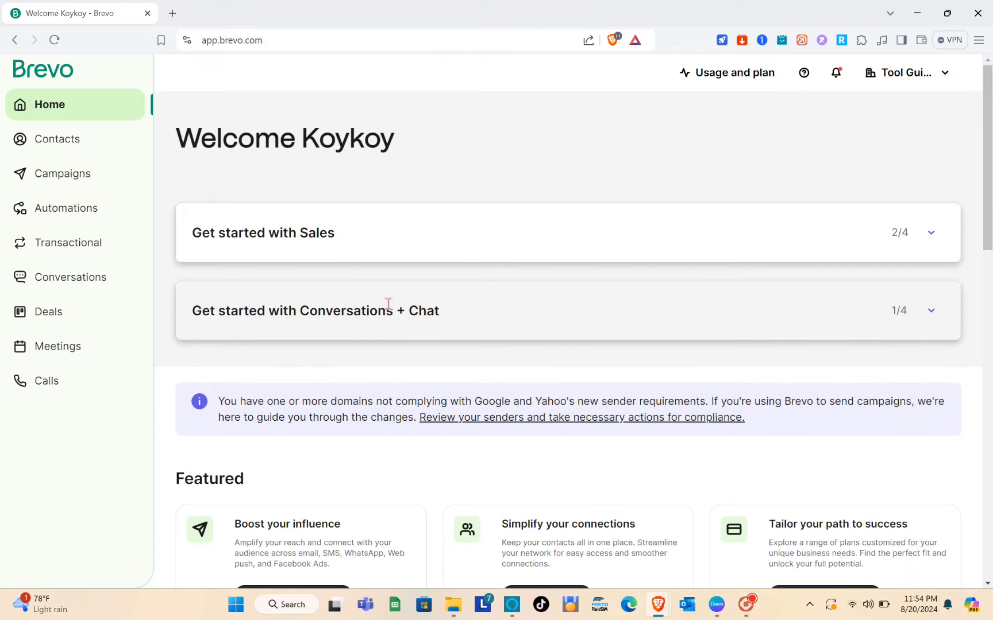
{"action": "scroll", "coordinate": [278, 306], "scroll_direction": "down", "scroll_amount": 3}
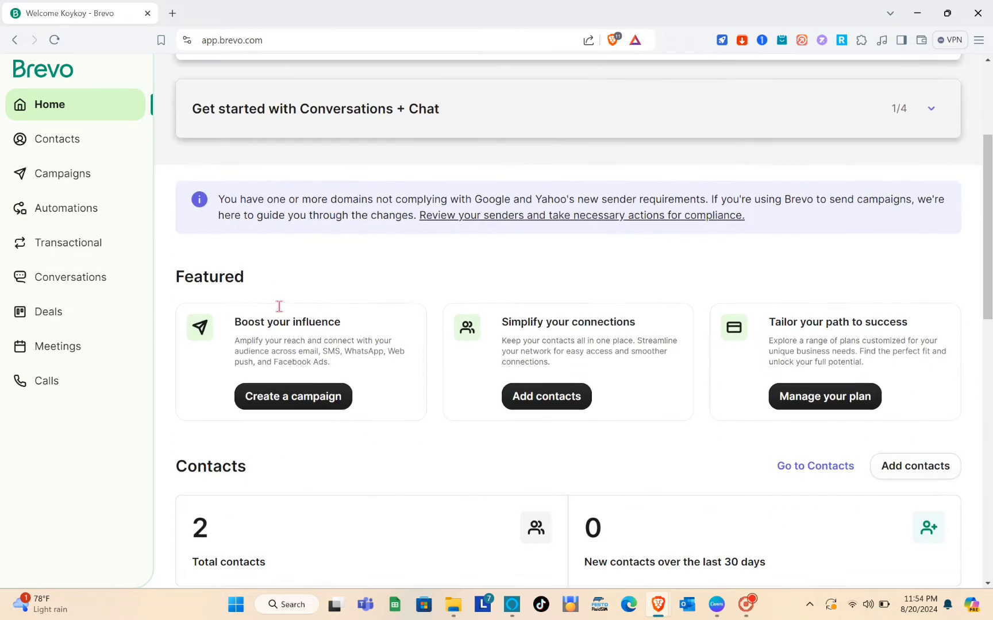
{"action": "scroll", "coordinate": [280, 310], "scroll_direction": "up", "scroll_amount": 4}
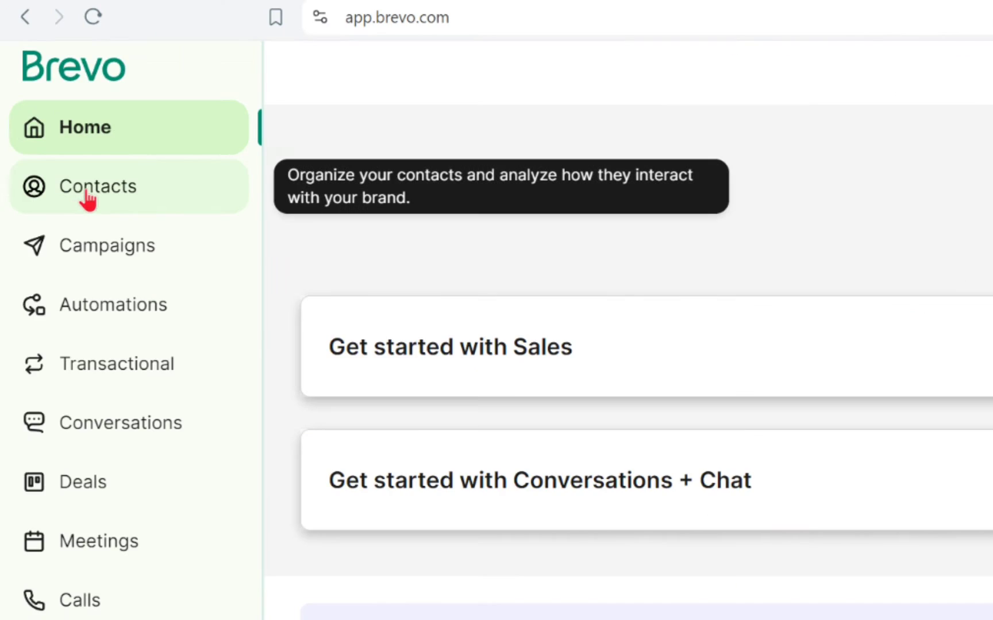
Step: Open the Contacts list from the left sidebar
{"action": "left_click", "coordinate": [51, 144]}
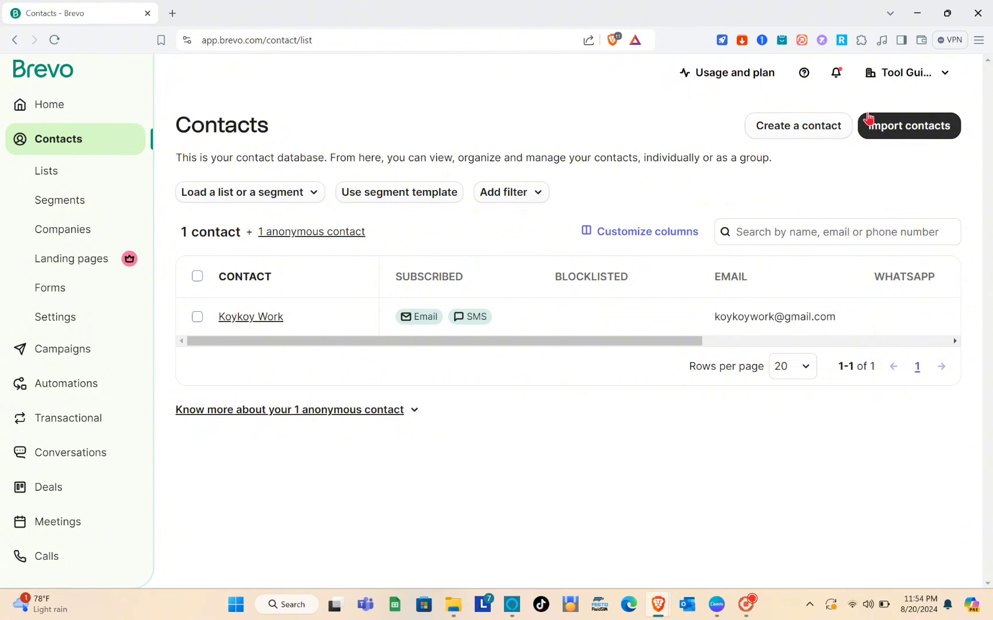
Step: Start a new contact and enter its first name, last name and e-mail address
{"action": "left_click", "coordinate": [827, 124]}
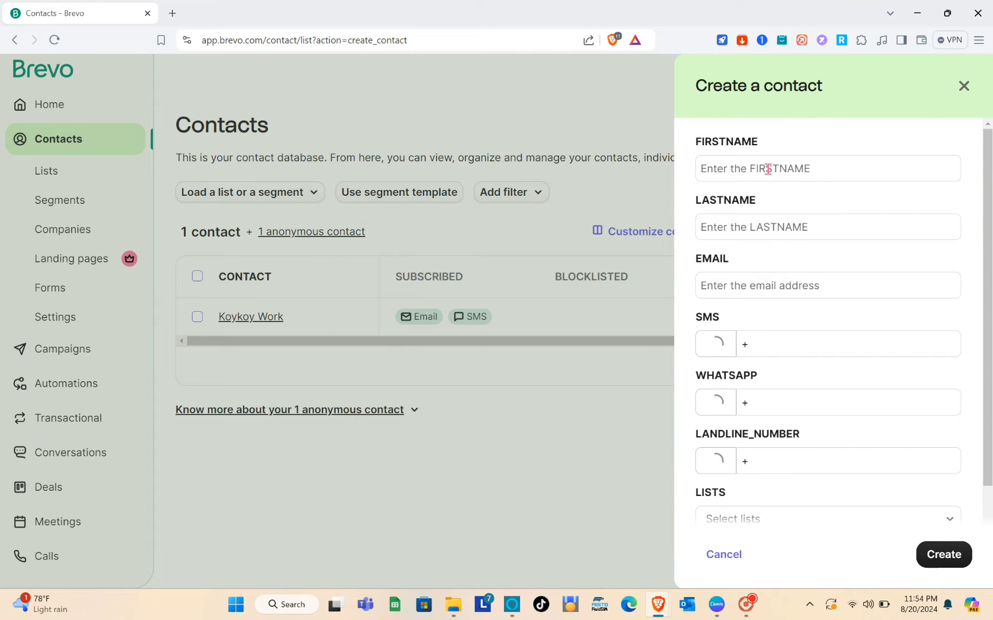
{"action": "left_click", "coordinate": [768, 169]}
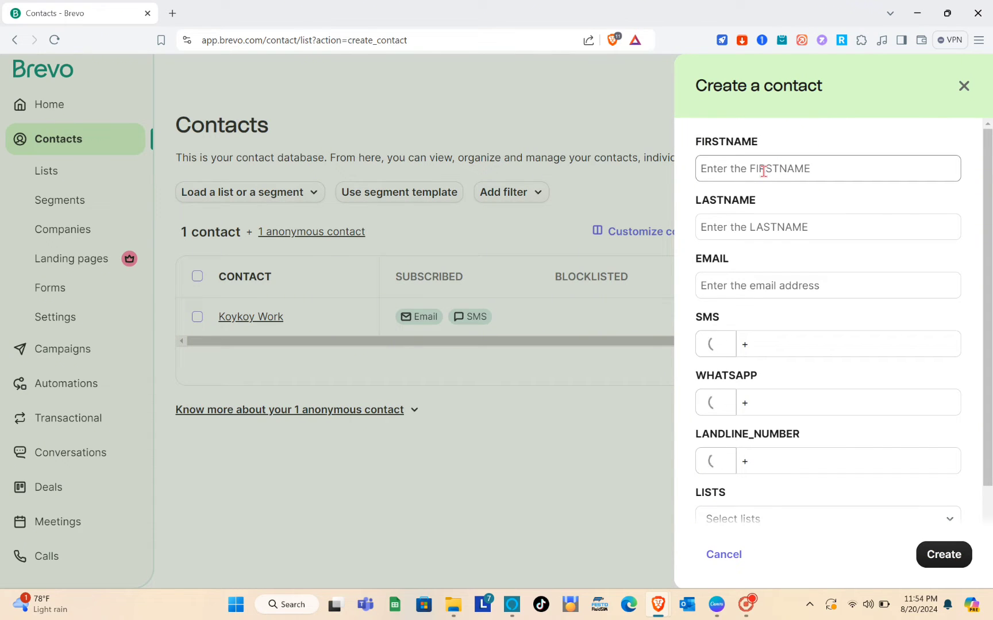
{"action": "left_click", "coordinate": [763, 169]}
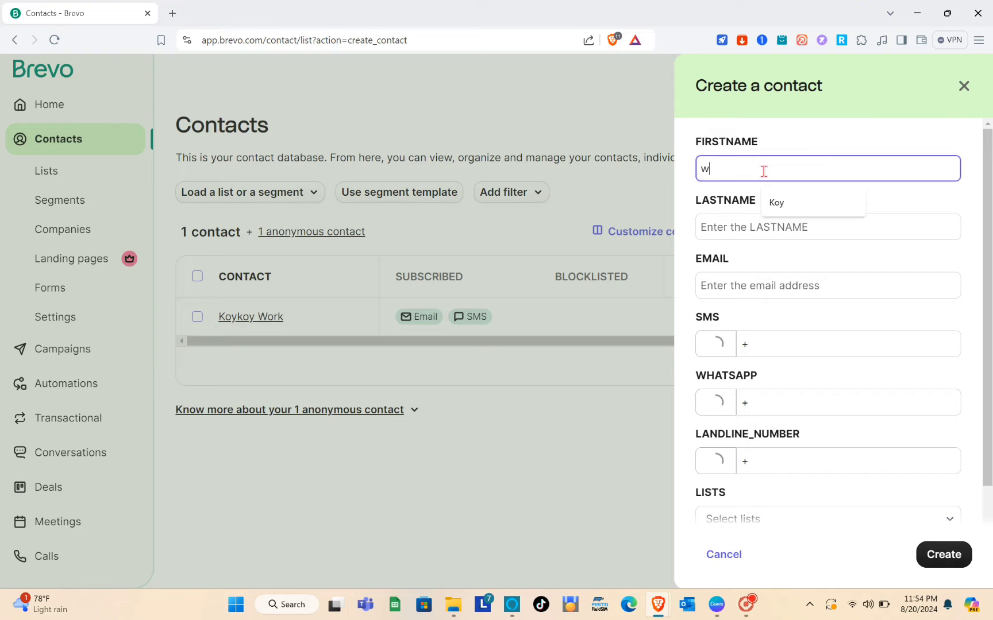
{"action": "left_click", "coordinate": [718, 233]}
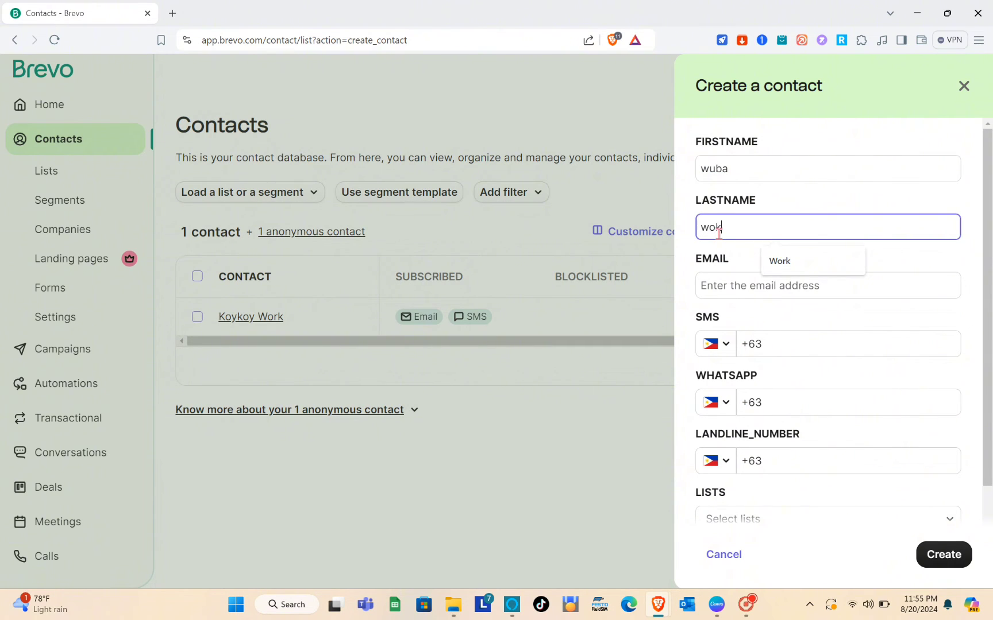
{"action": "left_click", "coordinate": [771, 282]}
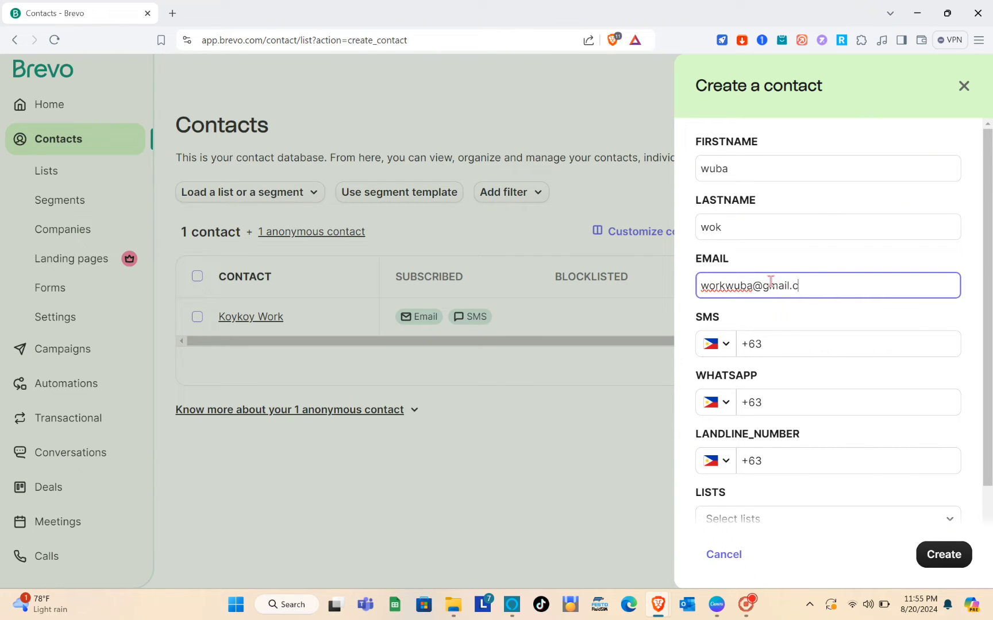
Step: Enter the contact's SMS phone number and copy it for the WhatsApp field
{"action": "left_click", "coordinate": [797, 346]}
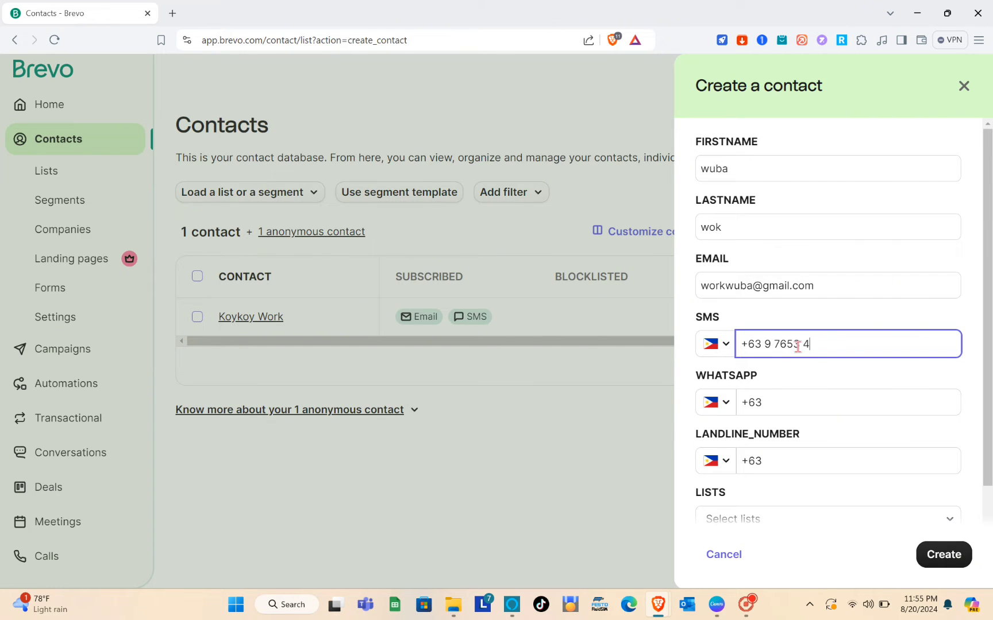
{"action": "type", "text": "9"}
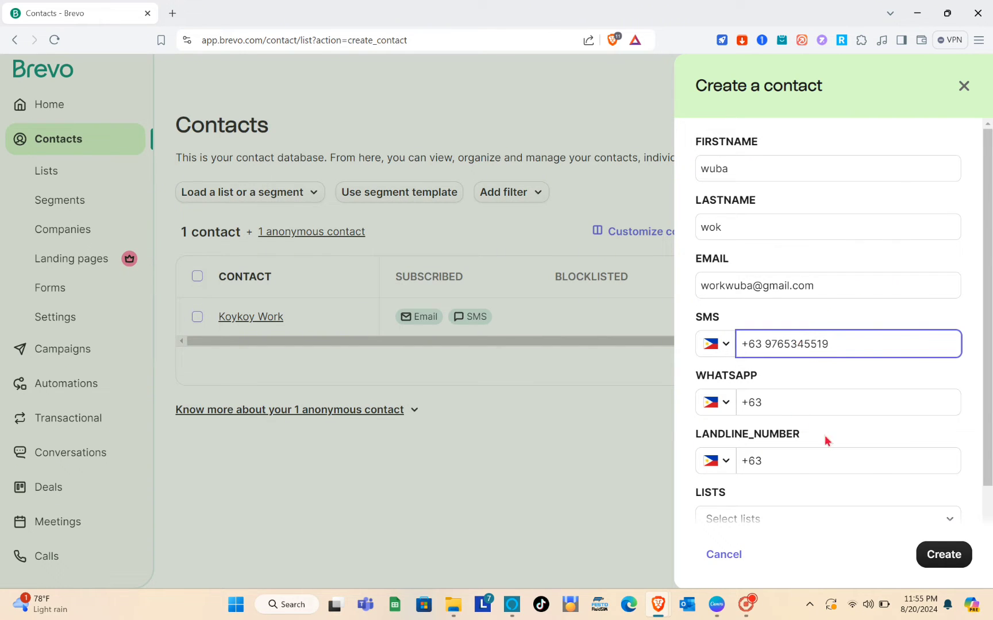
{"action": "left_click", "coordinate": [776, 402]}
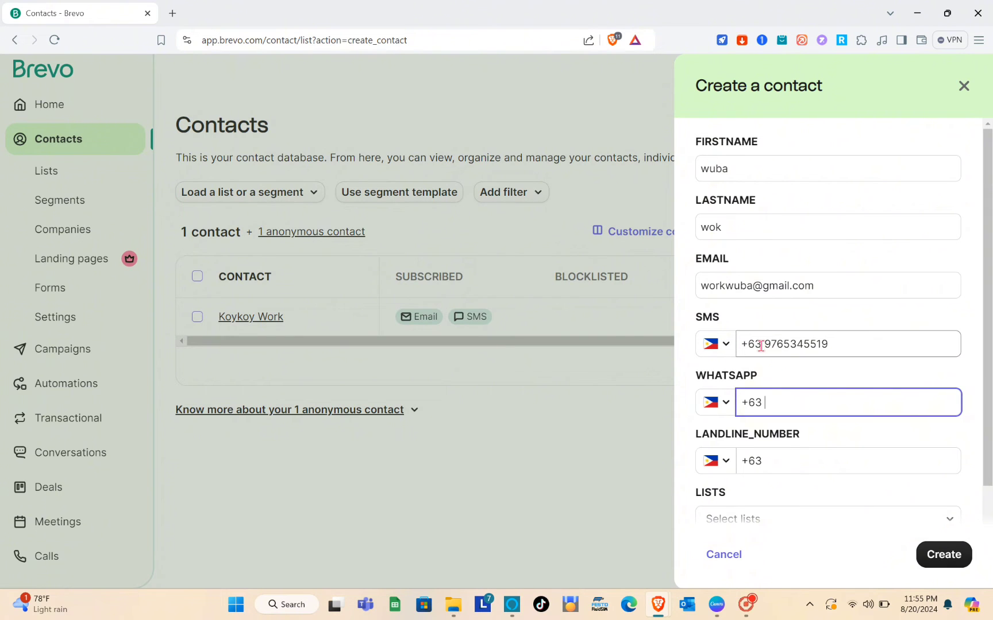
{"action": "left_click_drag", "start_coordinate": [750, 345], "coordinate": [842, 341]}
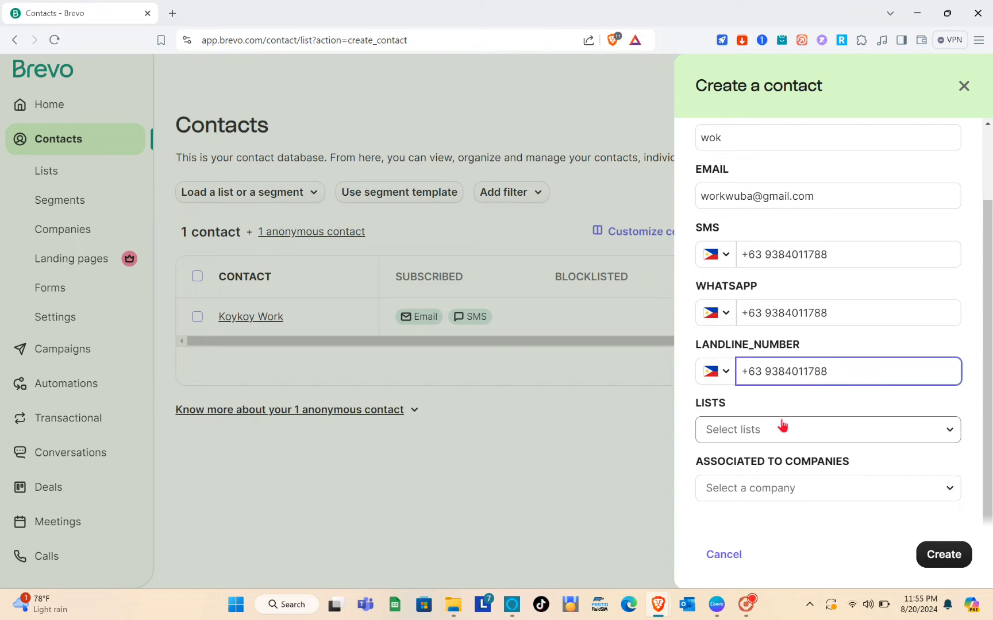
Step: Create a new list named 'Sample' in Your First Folder for the contact
{"action": "left_click", "coordinate": [781, 428]}
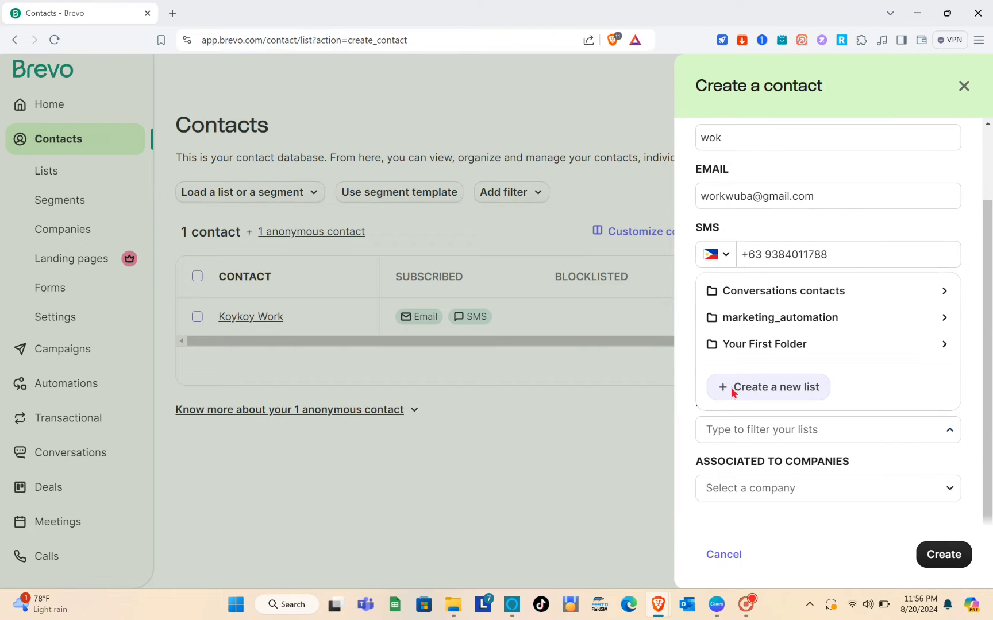
{"action": "left_click", "coordinate": [730, 387]}
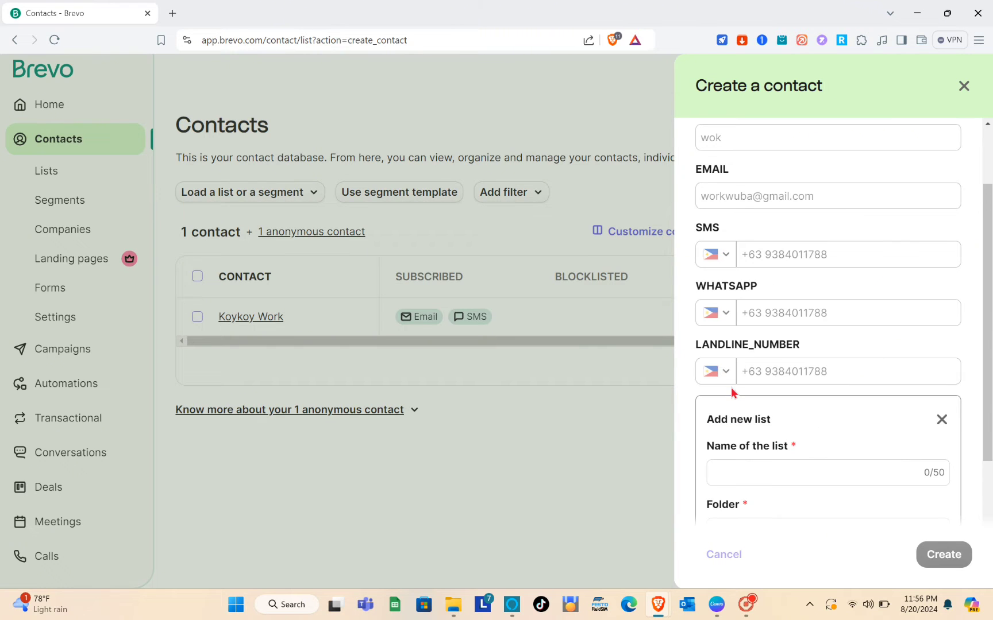
{"action": "left_click", "coordinate": [748, 471]}
{"action": "key", "text": "Caps_Lock"}
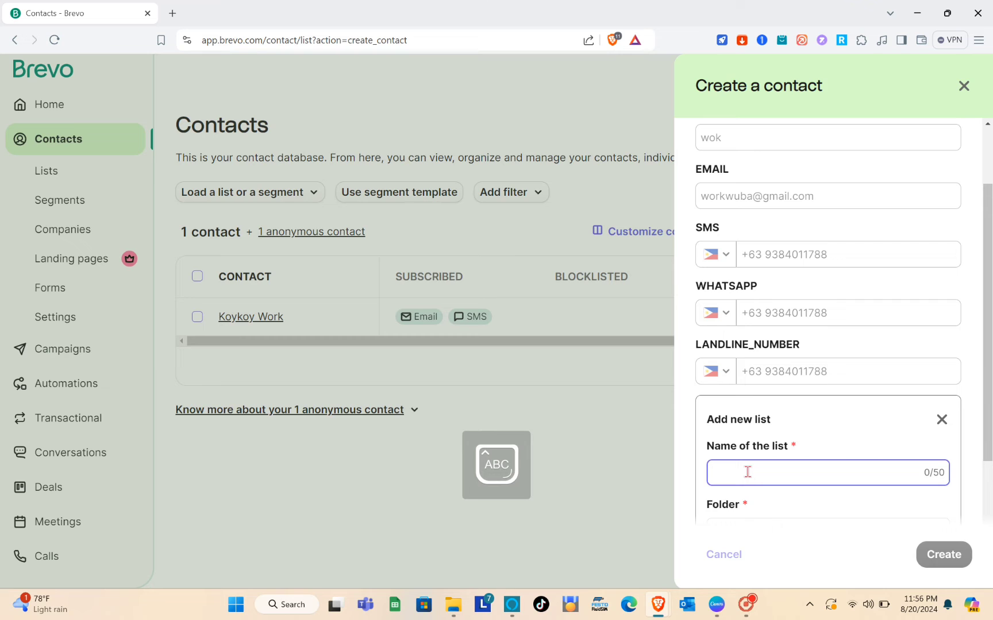
{"action": "type", "text": "S"}
{"action": "key", "text": "Caps_Lock"}
{"action": "type", "text": "ample"}
{"action": "scroll", "coordinate": [748, 472], "scroll_direction": "down", "scroll_amount": 2}
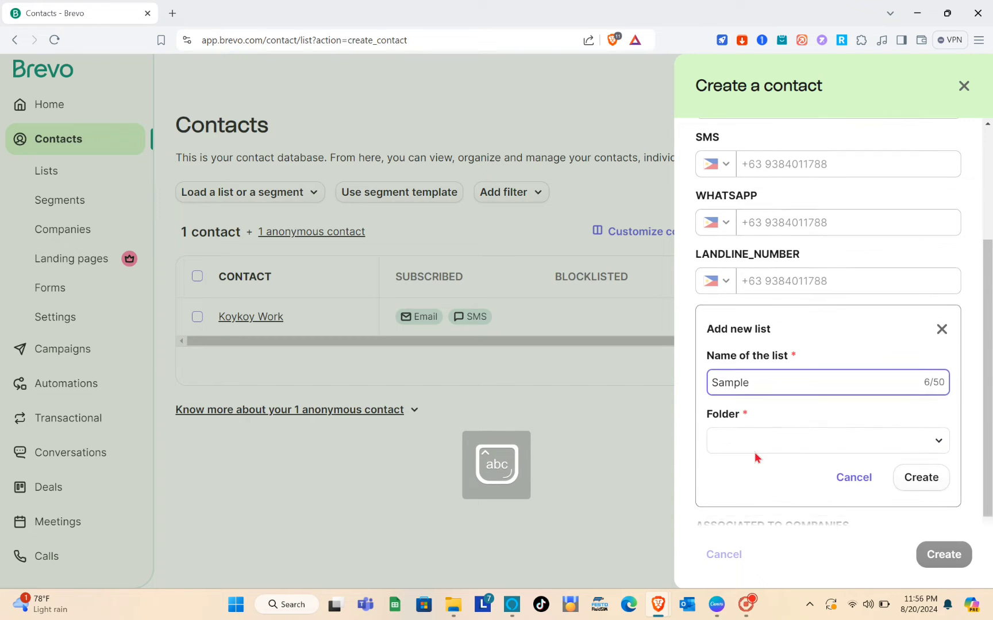
{"action": "left_click", "coordinate": [770, 440]}
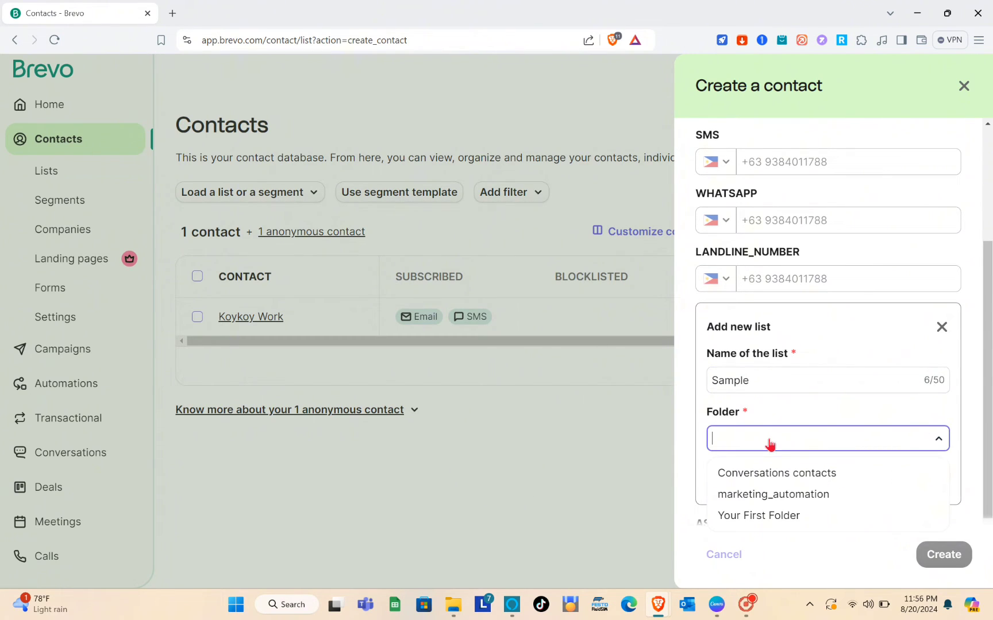
{"action": "scroll", "coordinate": [770, 445], "scroll_direction": "down", "scroll_amount": 1}
{"action": "left_click", "coordinate": [772, 483]}
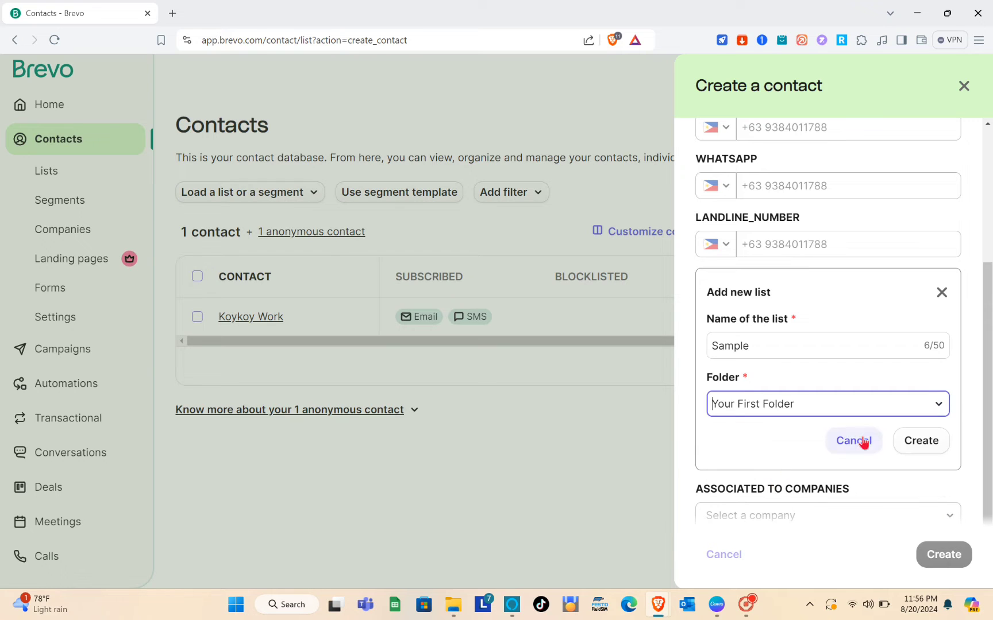
{"action": "left_click", "coordinate": [924, 440]}
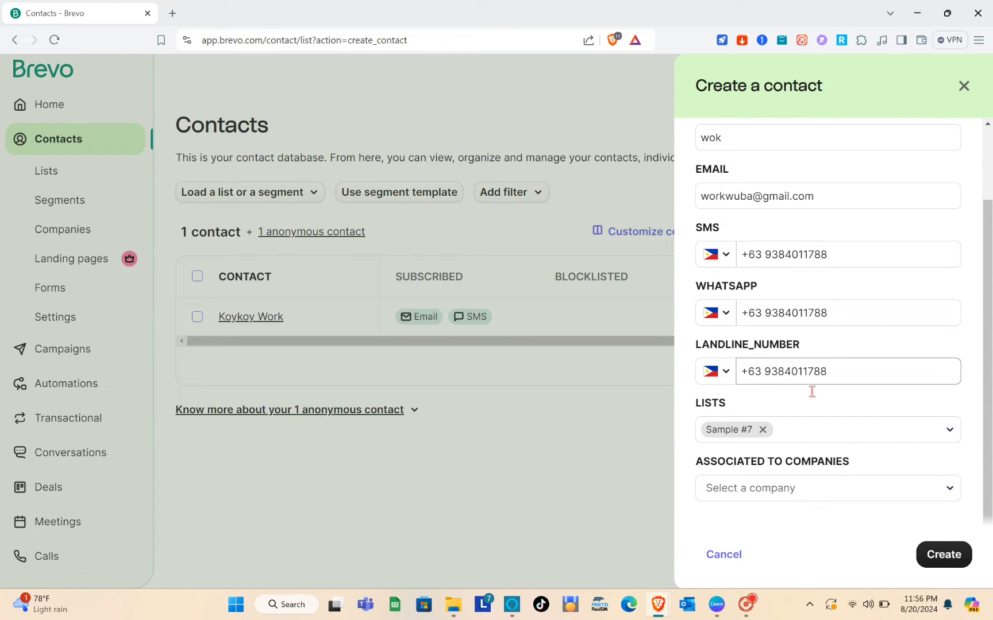
Step: Leave the contact unlinked to any company and save it
{"action": "left_click", "coordinate": [794, 492]}
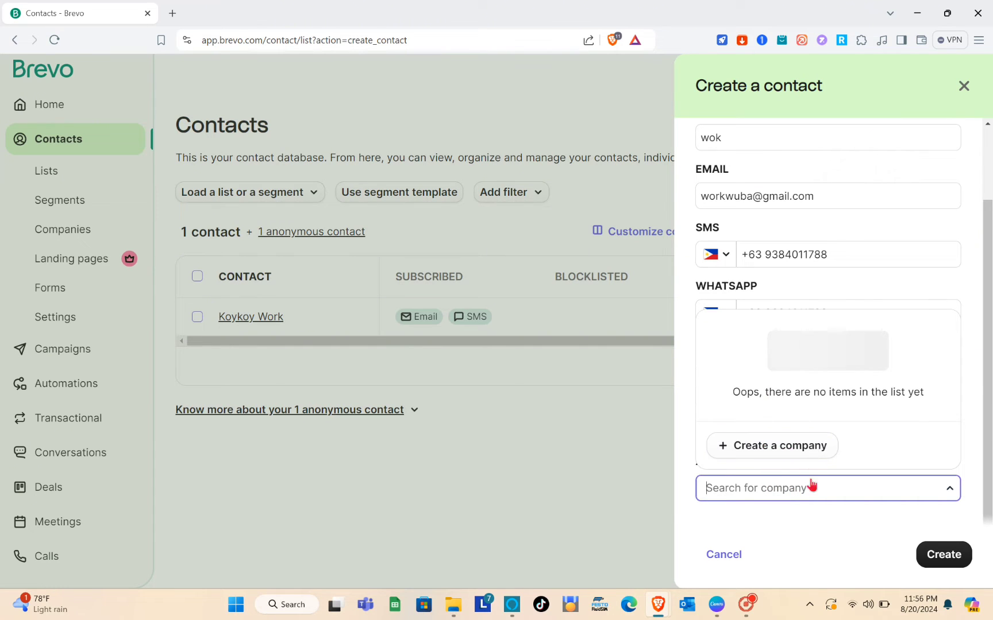
{"action": "left_click", "coordinate": [842, 491]}
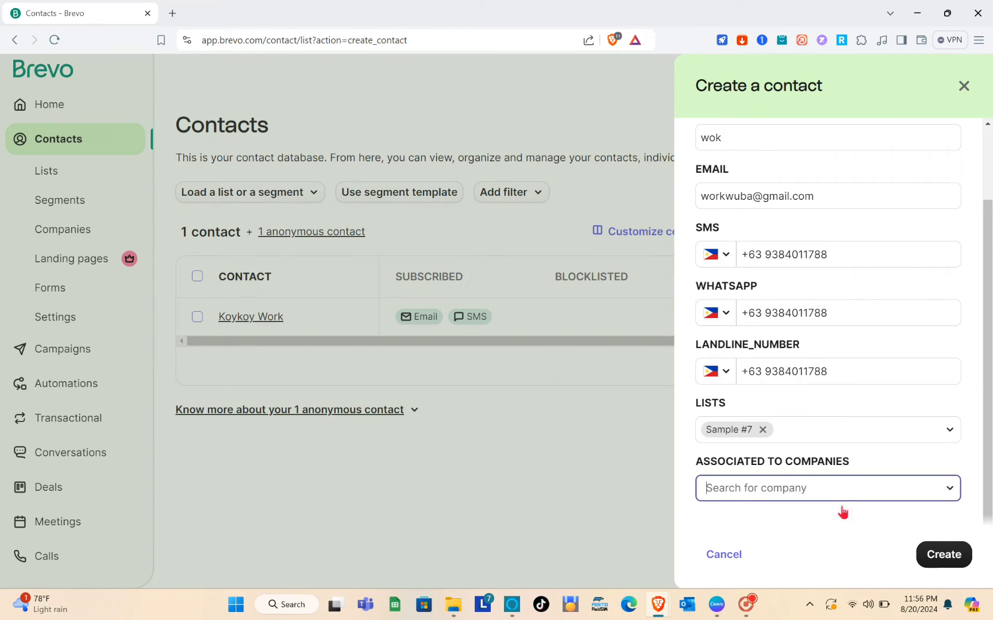
{"action": "left_click", "coordinate": [931, 556]}
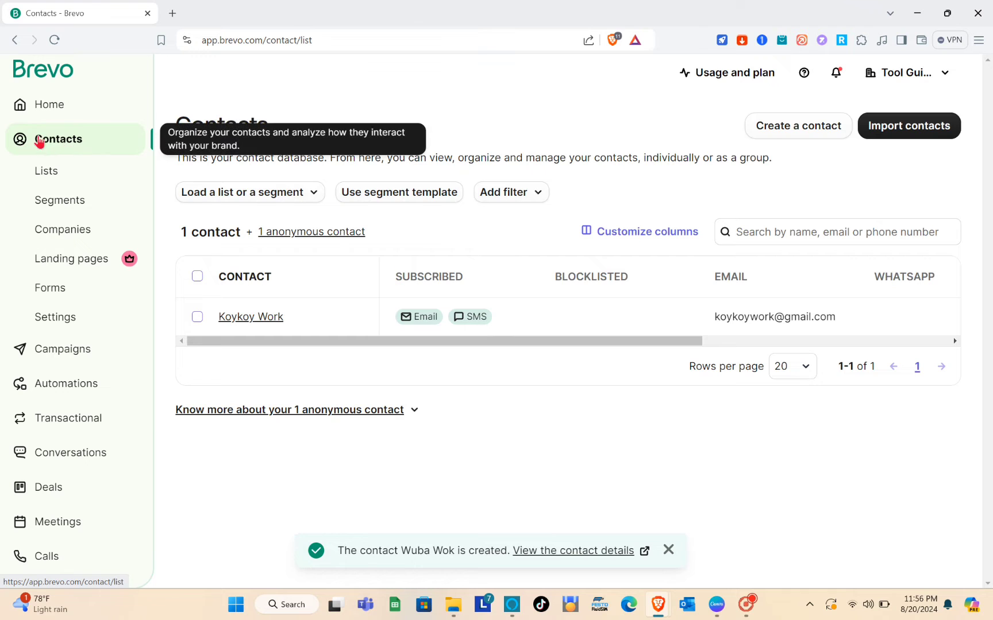
Step: Visit the Lists, Segments and Companies overviews in turn
{"action": "left_click", "coordinate": [57, 176]}
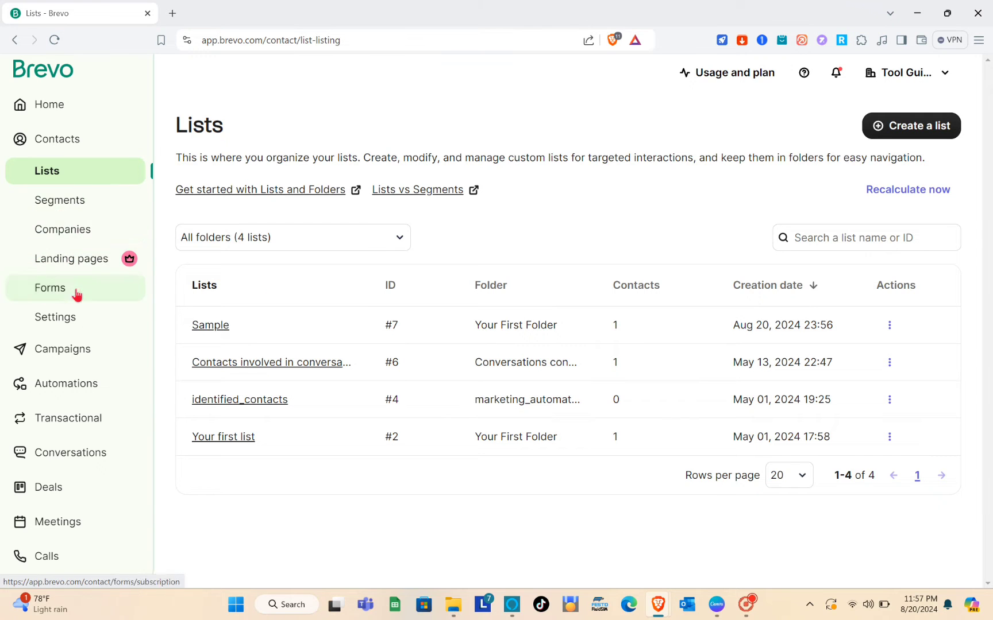
{"action": "left_click", "coordinate": [69, 208]}
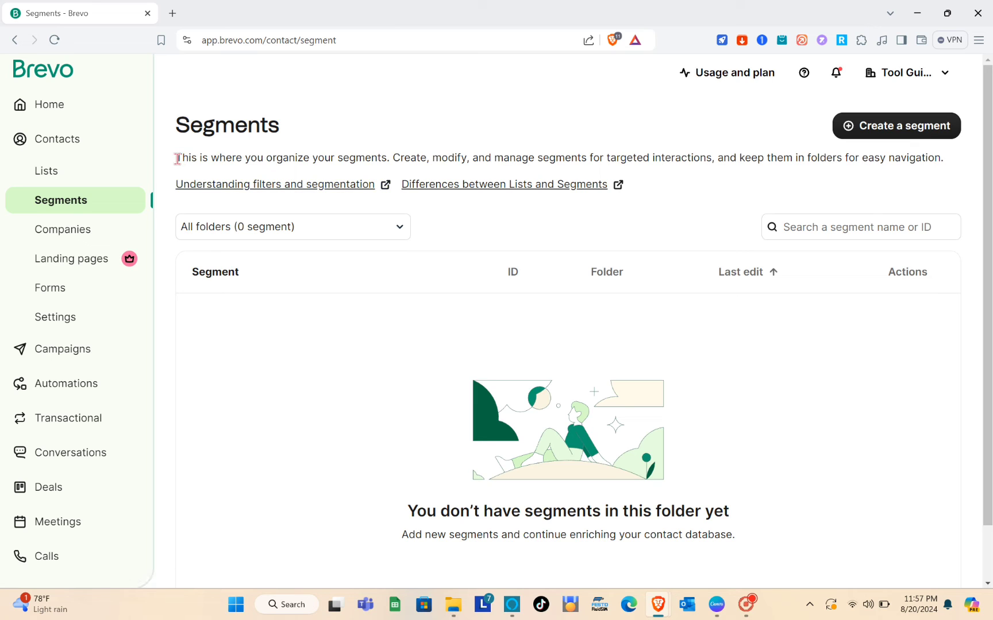
{"action": "left_click_drag", "start_coordinate": [177, 158], "coordinate": [857, 172]}
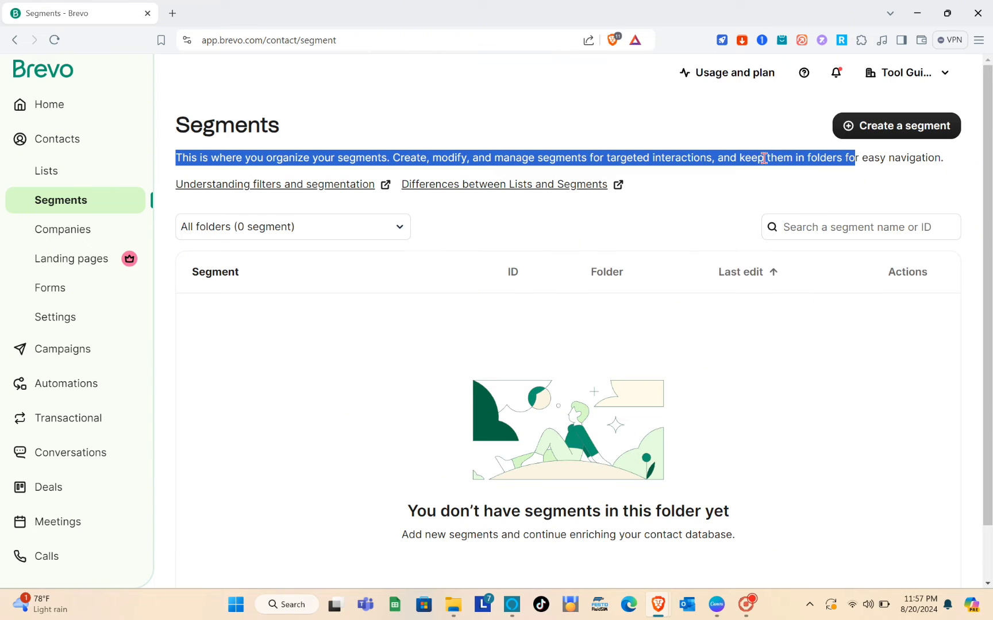
{"action": "left_click", "coordinate": [190, 324]}
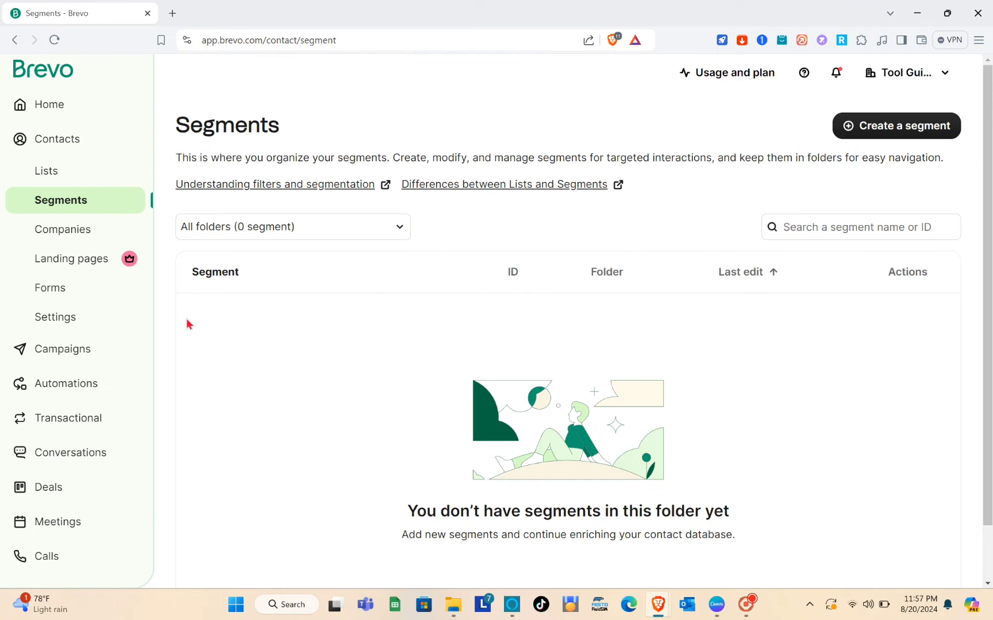
{"action": "left_click", "coordinate": [63, 231]}
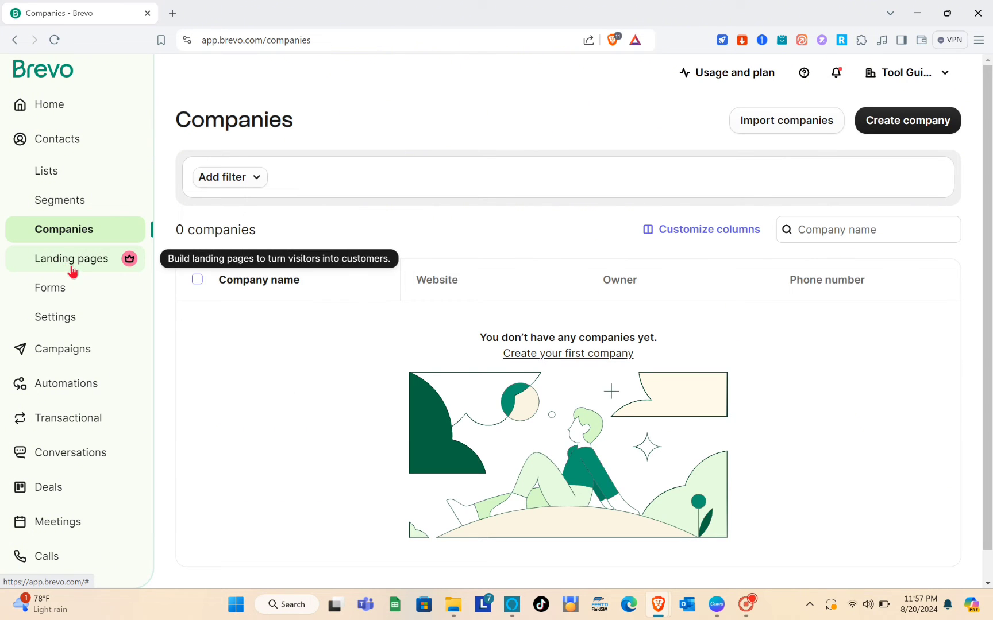
Step: Check Landing pages and Forms, then open the Campaigns dashboard
{"action": "left_click", "coordinate": [72, 270]}
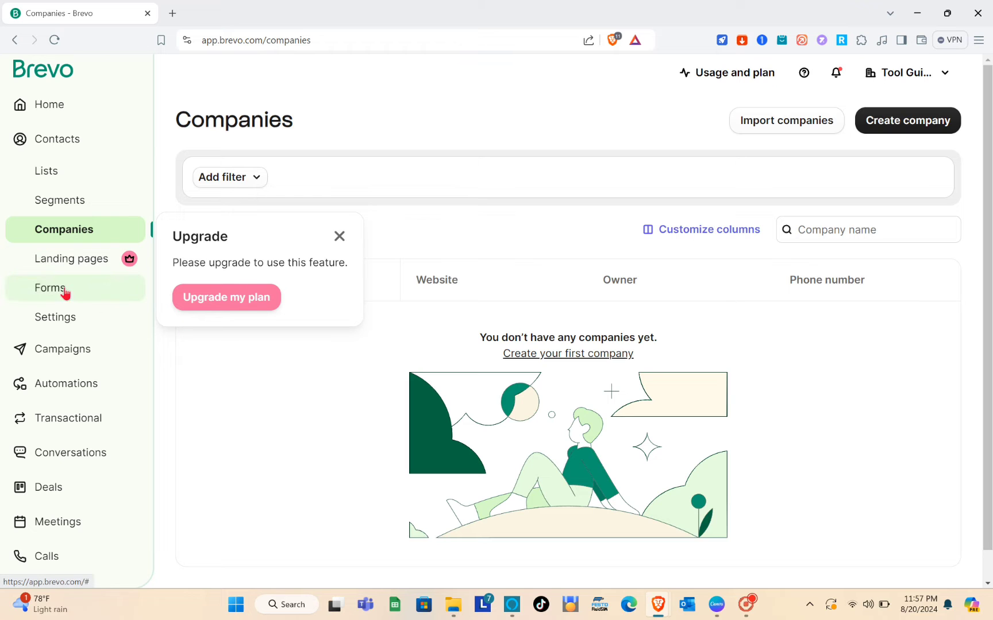
{"action": "left_click", "coordinate": [65, 293]}
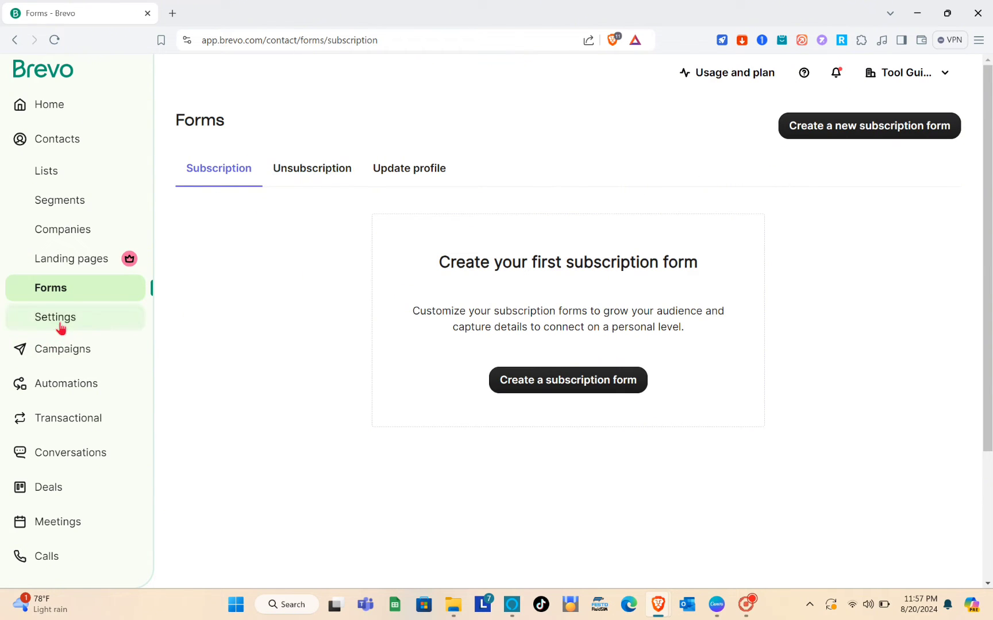
{"action": "left_click", "coordinate": [81, 363]}
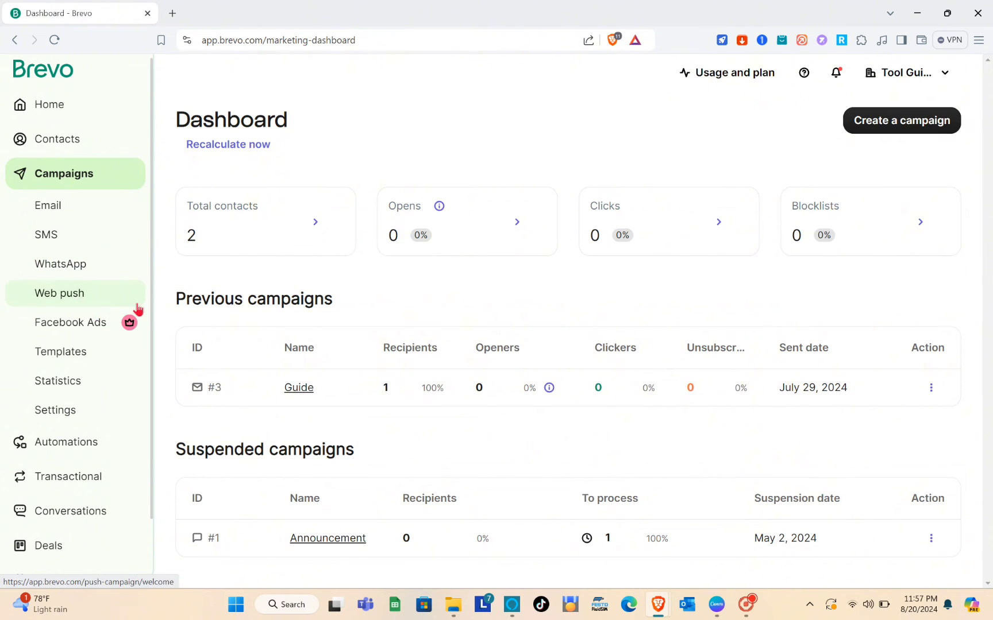
Step: Browse the Email, SMS, WhatsApp, Web push and Facebook Ads campaign pages
{"action": "left_click", "coordinate": [57, 213]}
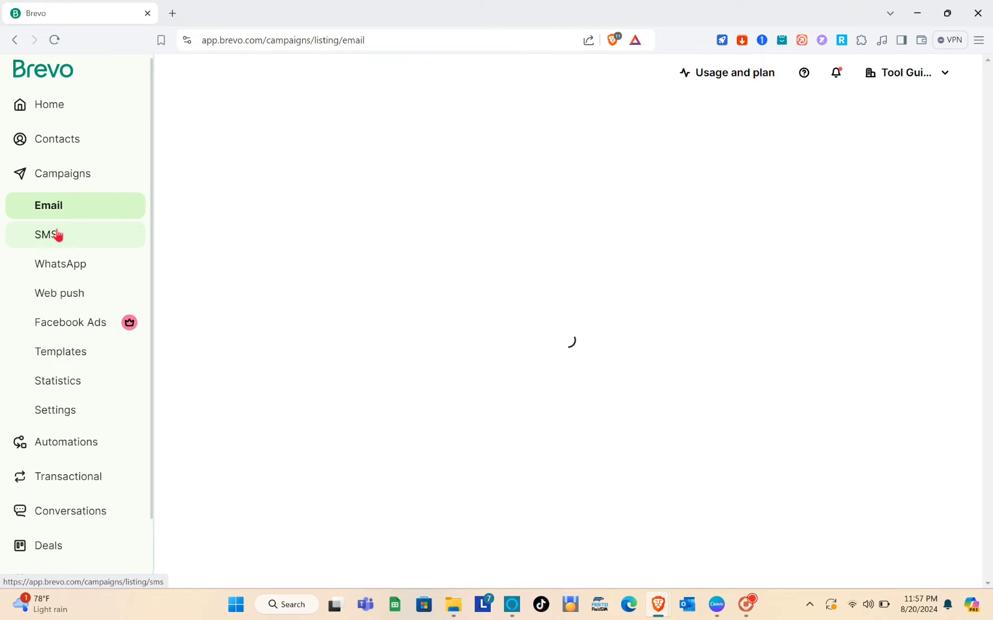
{"action": "left_click", "coordinate": [57, 235]}
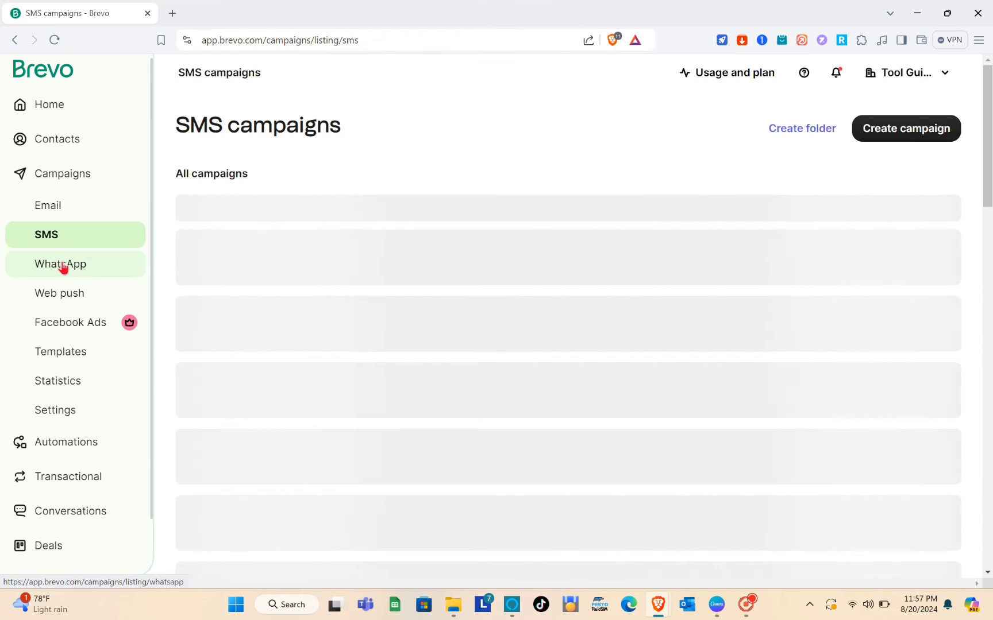
{"action": "left_click", "coordinate": [62, 265]}
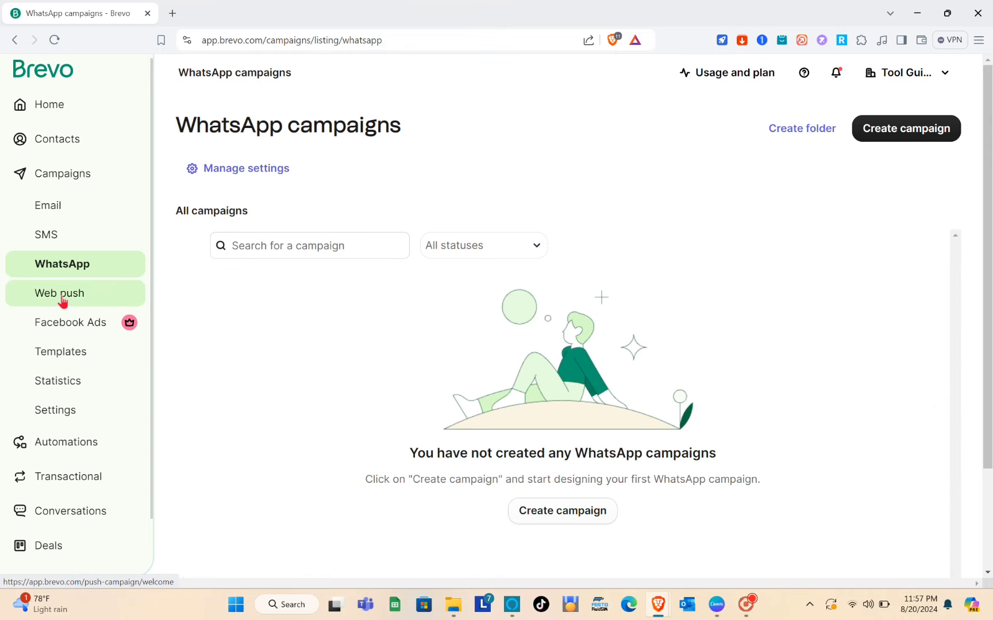
{"action": "left_click", "coordinate": [63, 300]}
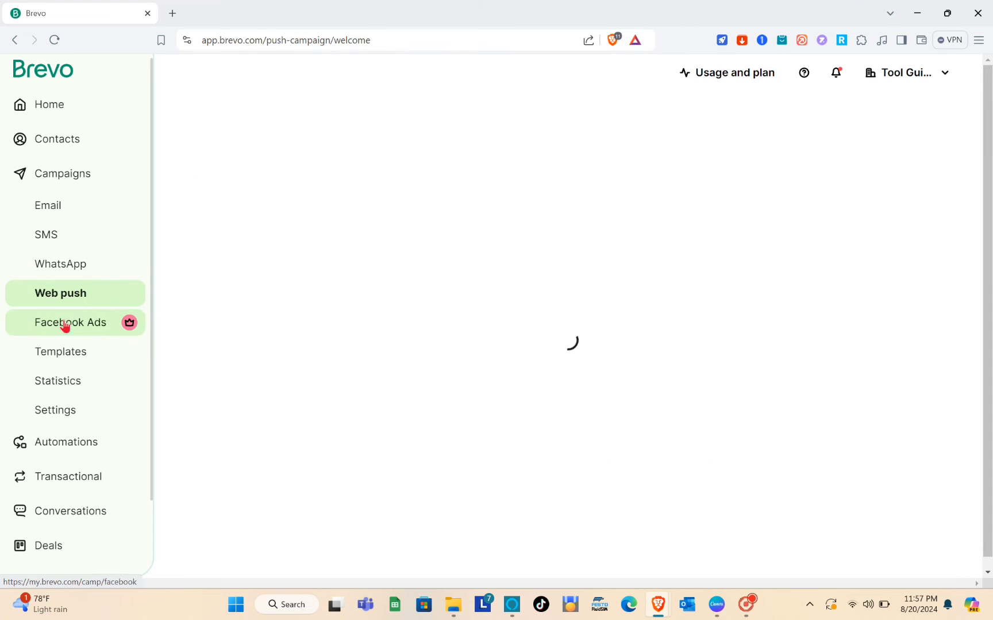
{"action": "left_click", "coordinate": [65, 325]}
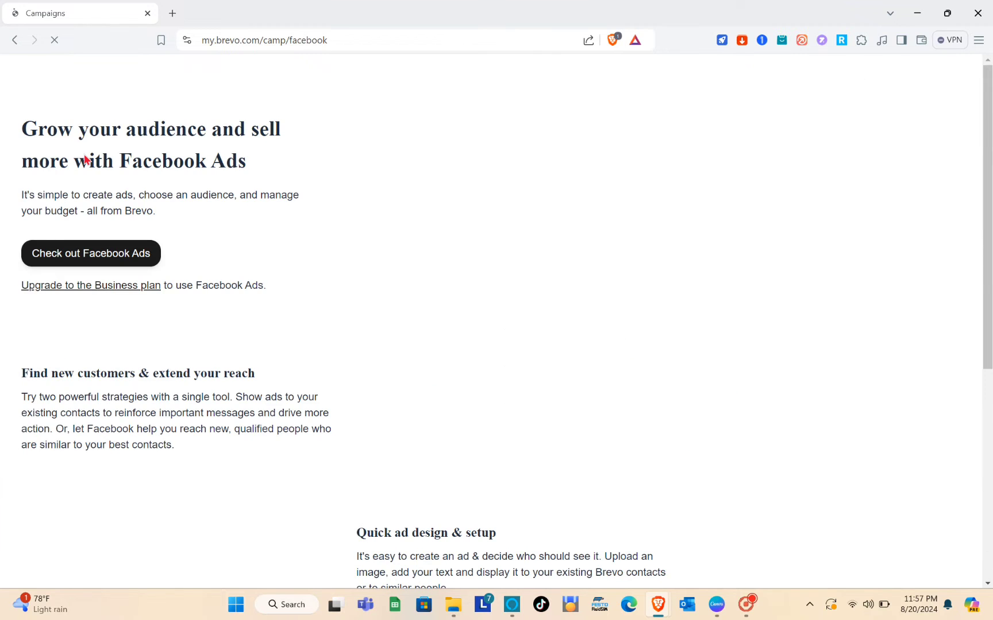
{"action": "left_click", "coordinate": [16, 40]}
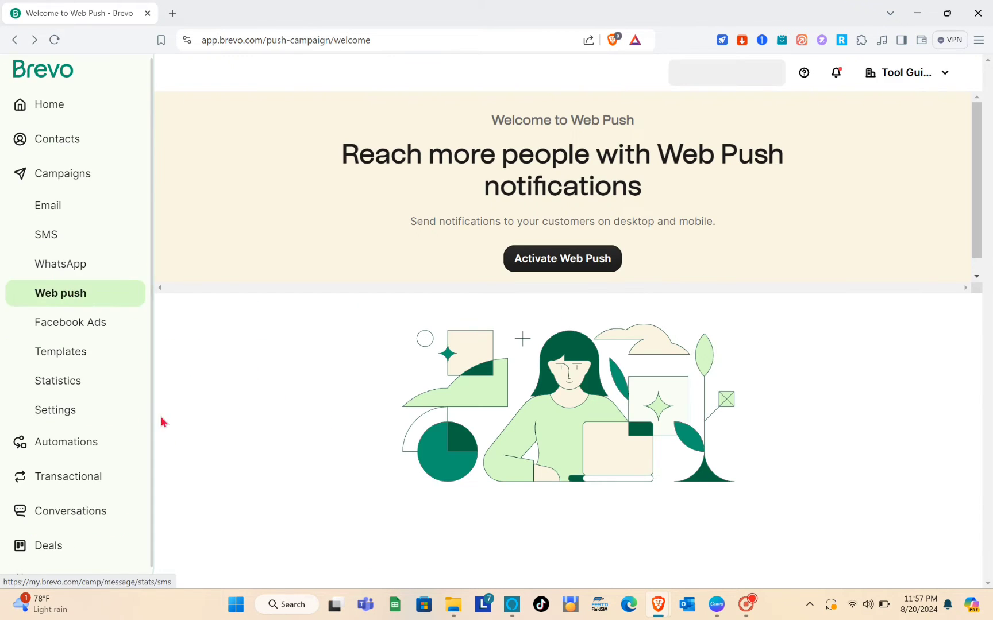
Step: View email Templates, then Statistics, scrolling to the Email Campaigns table showing Guide
{"action": "left_click", "coordinate": [74, 364]}
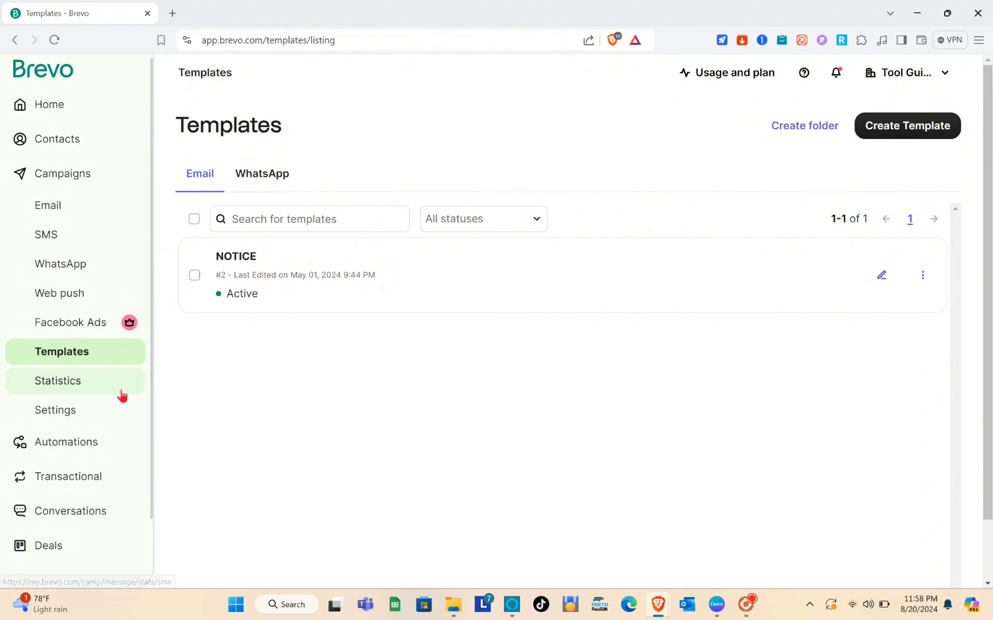
{"action": "left_click", "coordinate": [50, 396]}
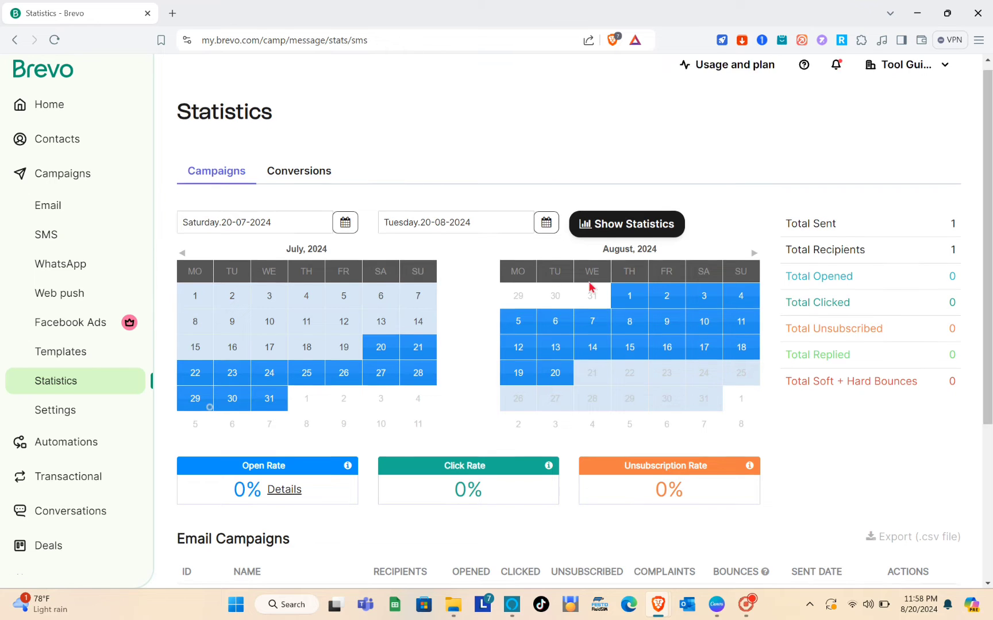
{"action": "scroll", "coordinate": [590, 285], "scroll_direction": "down", "scroll_amount": 4}
{"action": "scroll", "coordinate": [589, 285], "scroll_direction": "up", "scroll_amount": 1}
{"action": "scroll", "coordinate": [589, 282], "scroll_direction": "up", "scroll_amount": 3}
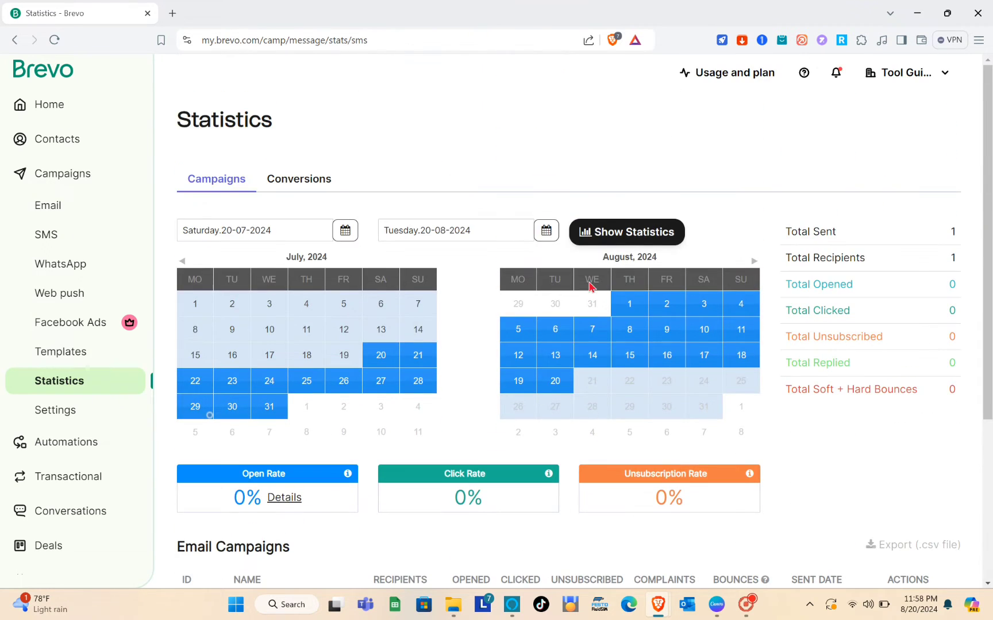
{"action": "scroll", "coordinate": [295, 380], "scroll_direction": "down", "scroll_amount": 4}
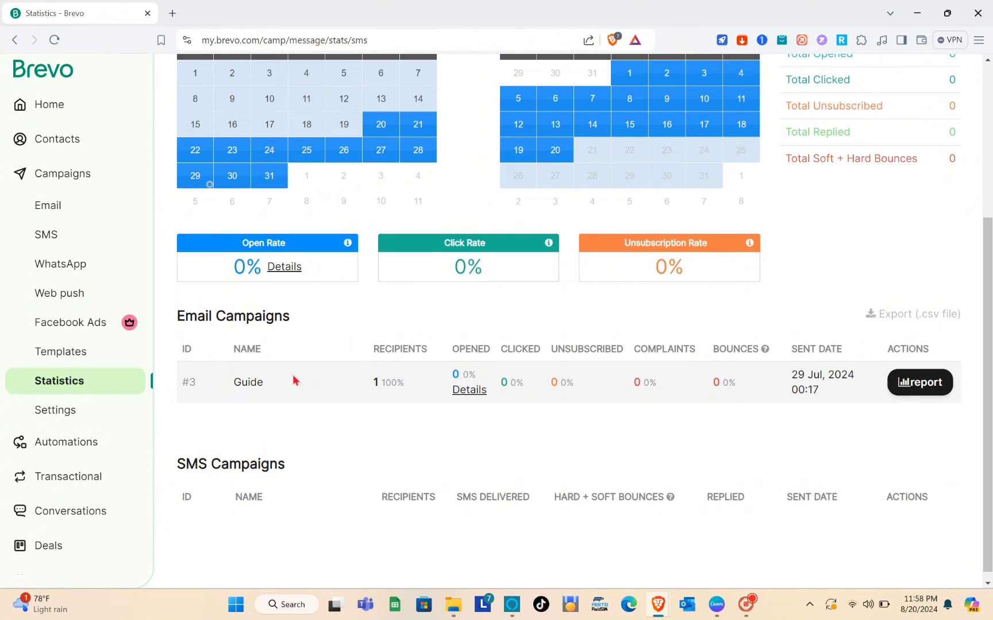
{"action": "scroll", "coordinate": [295, 380], "scroll_direction": "up", "scroll_amount": 4}
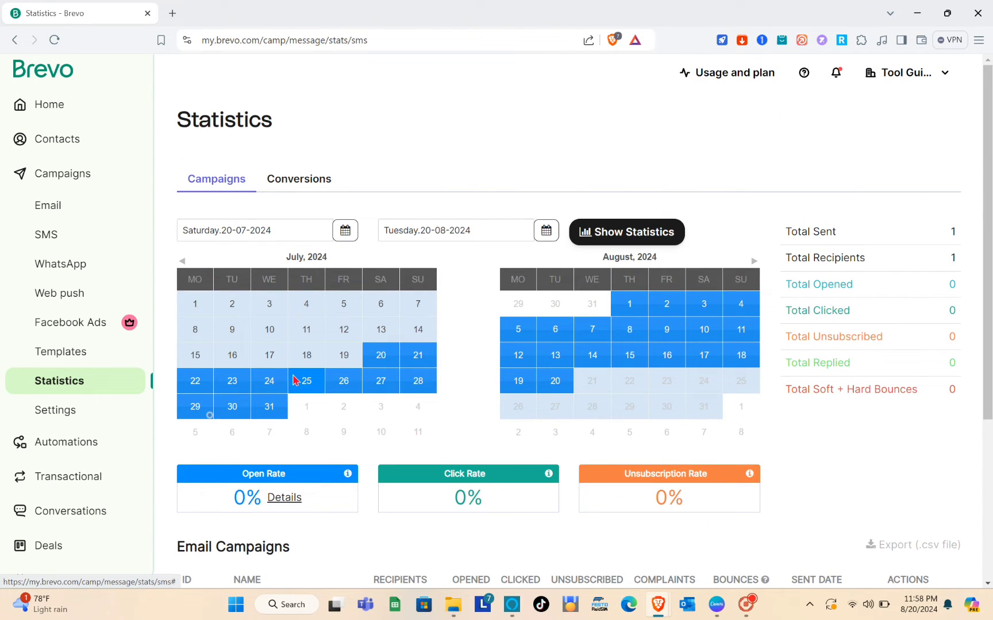
{"action": "scroll", "coordinate": [336, 402], "scroll_direction": "down", "scroll_amount": 2}
{"action": "scroll", "coordinate": [336, 400], "scroll_direction": "down", "scroll_amount": 2}
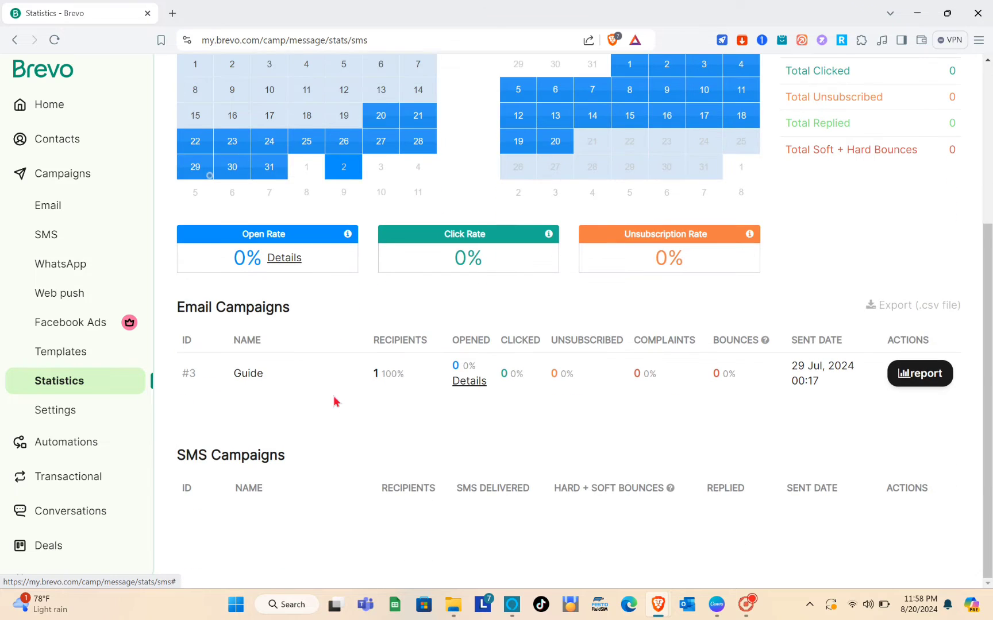
Step: Glance over account Settings, then open the Email campaigns list showing the sent Guide campaign
{"action": "left_click", "coordinate": [58, 411]}
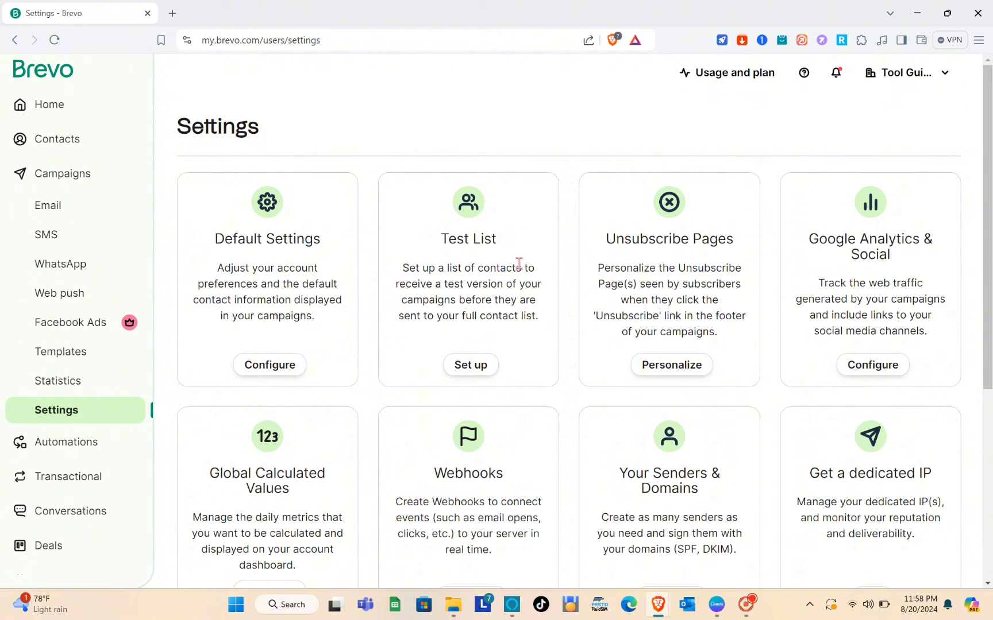
{"action": "scroll", "coordinate": [603, 267], "scroll_direction": "down", "scroll_amount": 2}
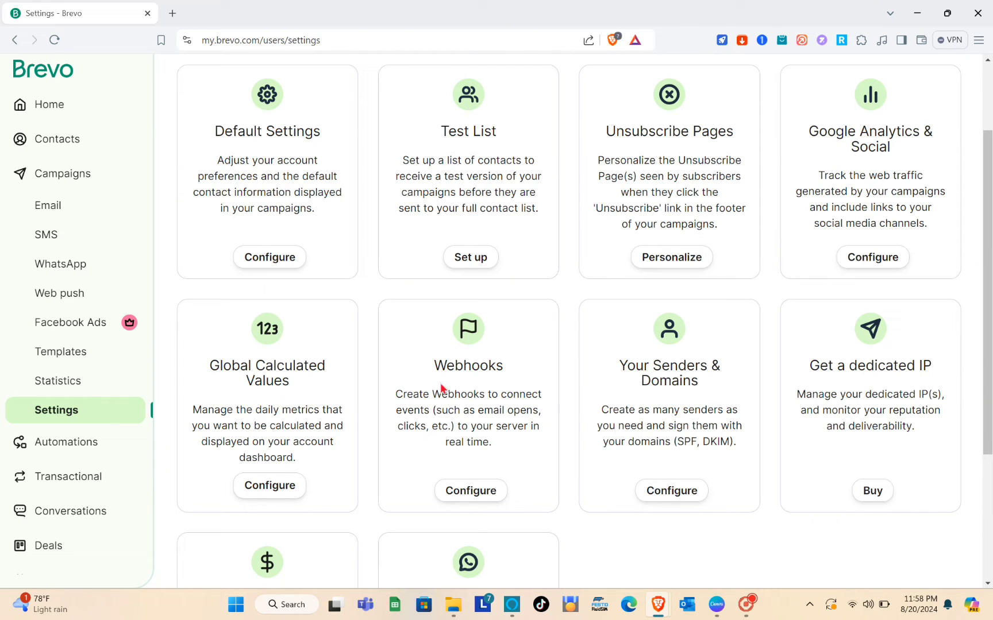
{"action": "scroll", "coordinate": [443, 389], "scroll_direction": "up", "scroll_amount": 2}
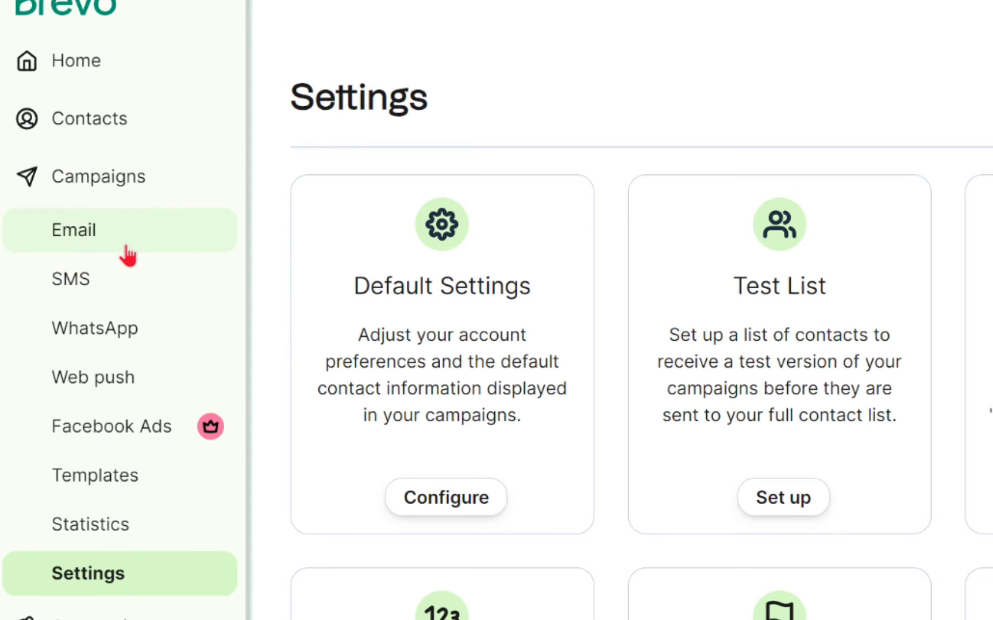
{"action": "left_click", "coordinate": [127, 253]}
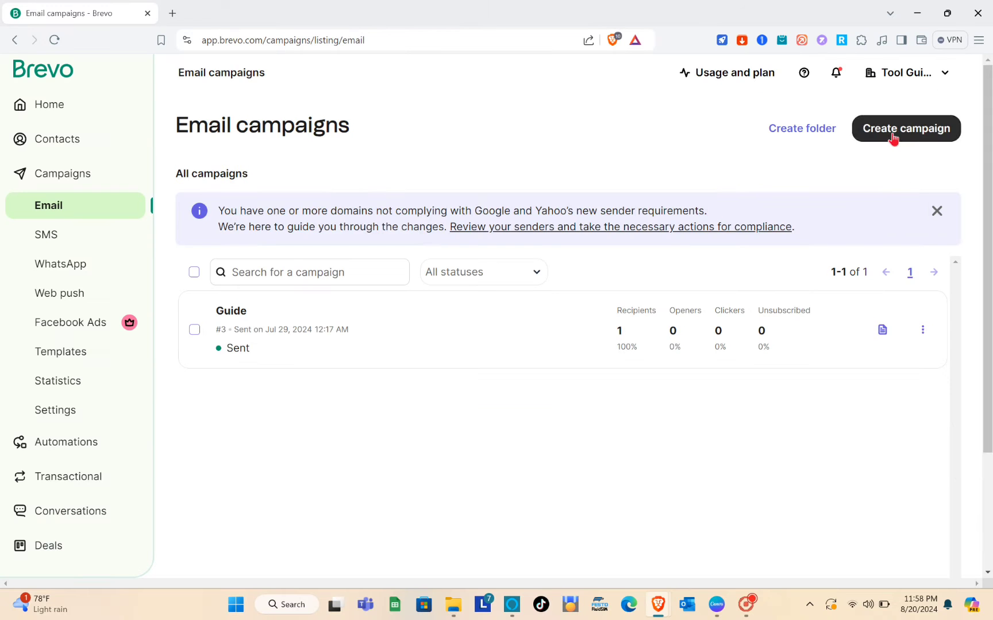
Step: Create a regular email campaign named 'Updates Sample' after checking the A/B Test option
{"action": "left_click", "coordinate": [787, 226]}
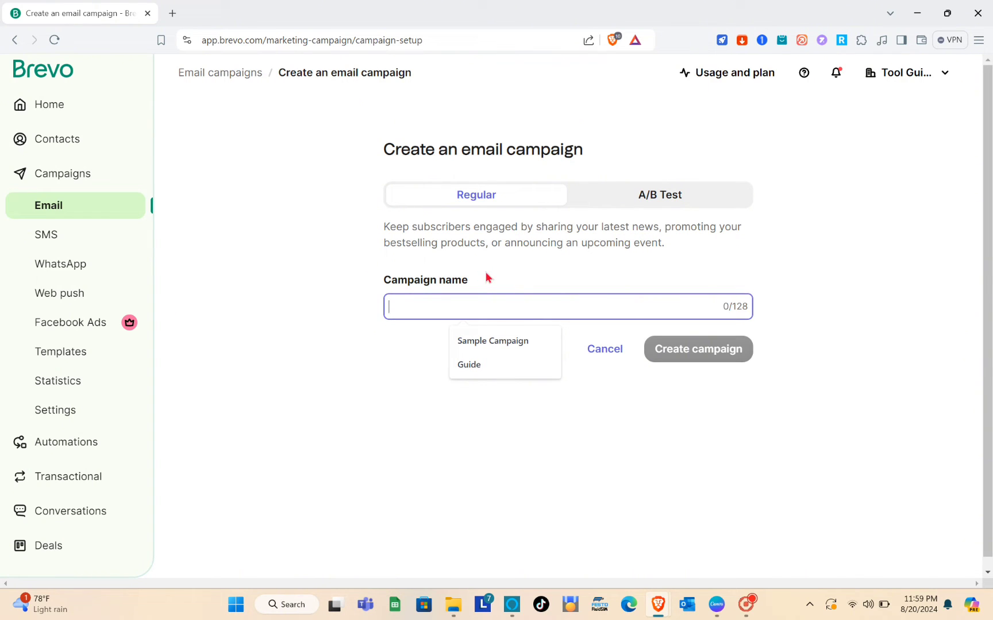
{"action": "left_click", "coordinate": [634, 207]}
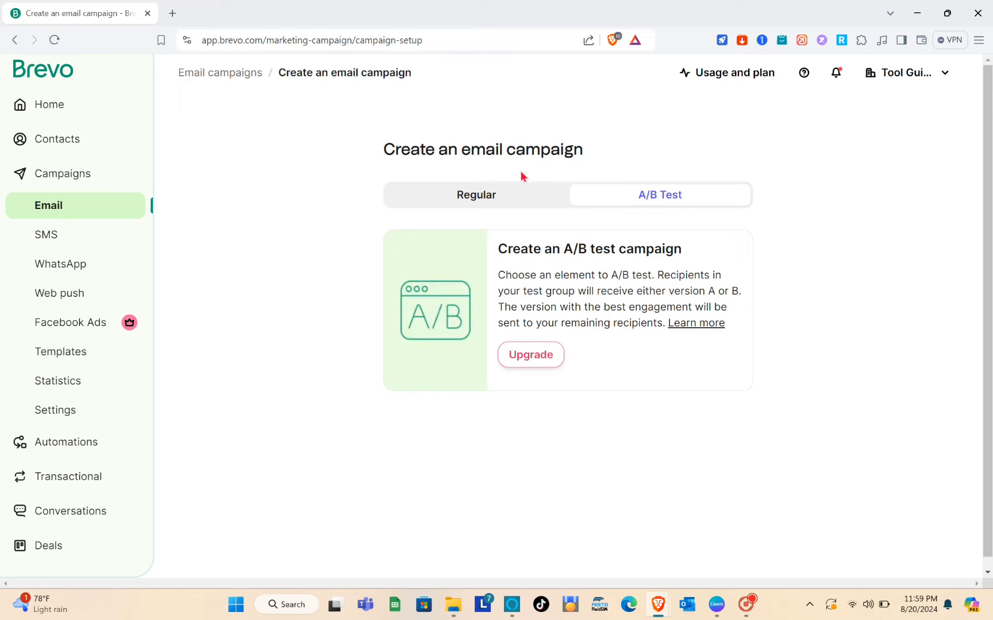
{"action": "left_click", "coordinate": [505, 191]}
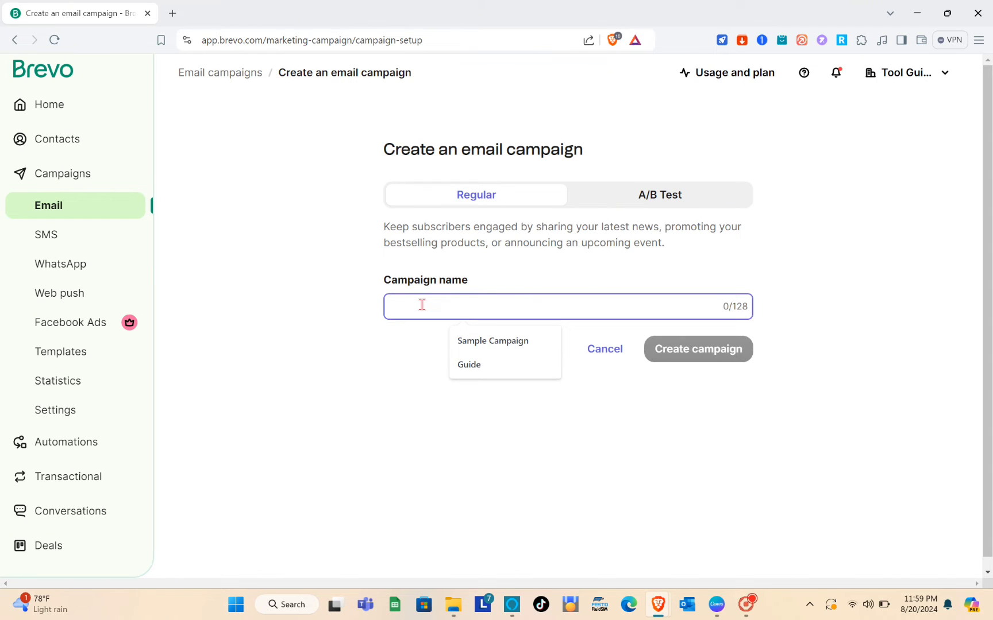
{"action": "type", "text": "U"}
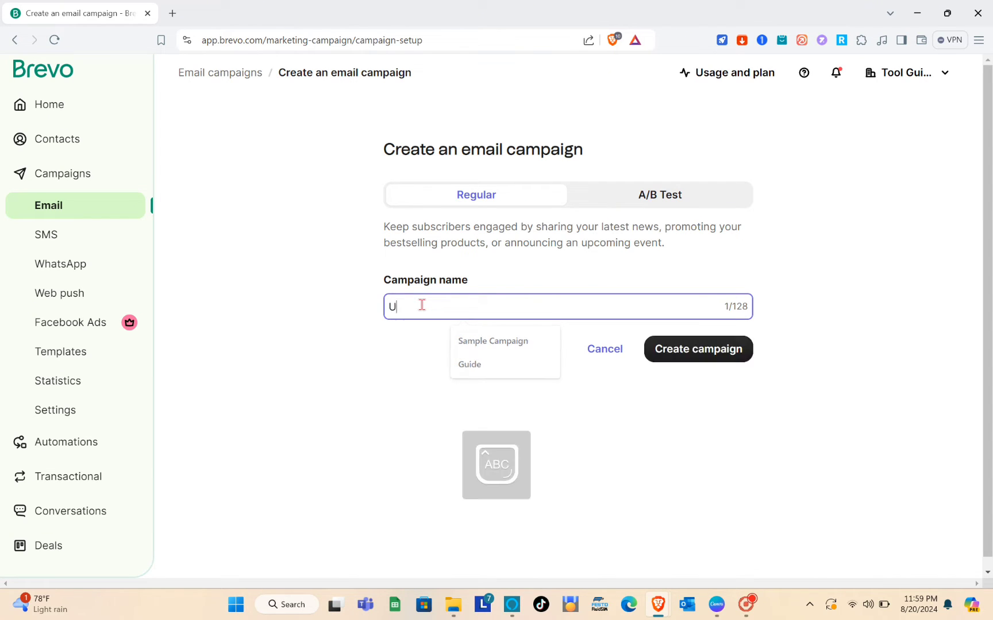
{"action": "type", "text": "pdates S"}
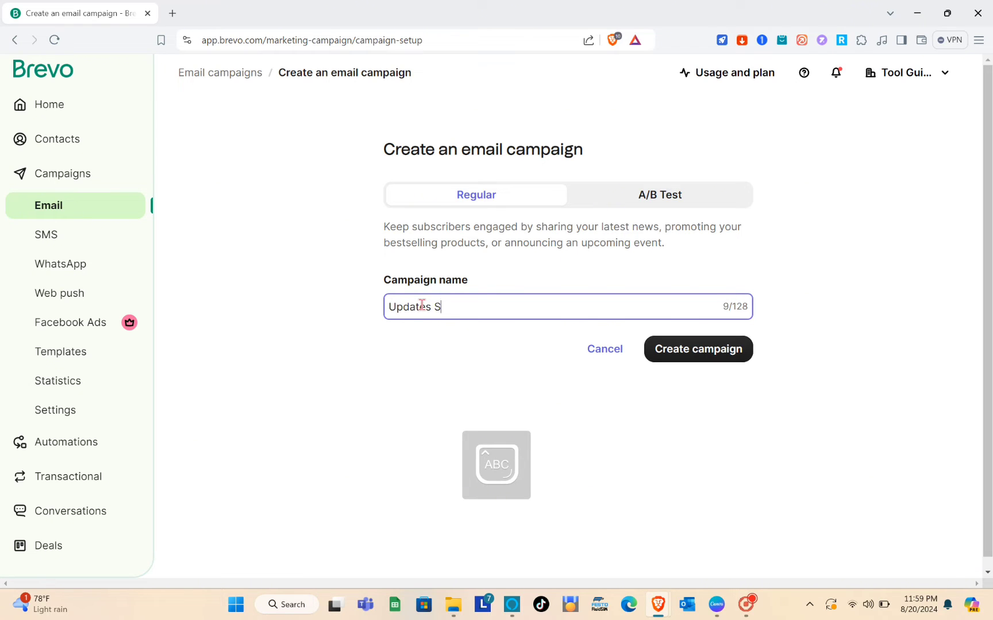
{"action": "type", "text": "ample"}
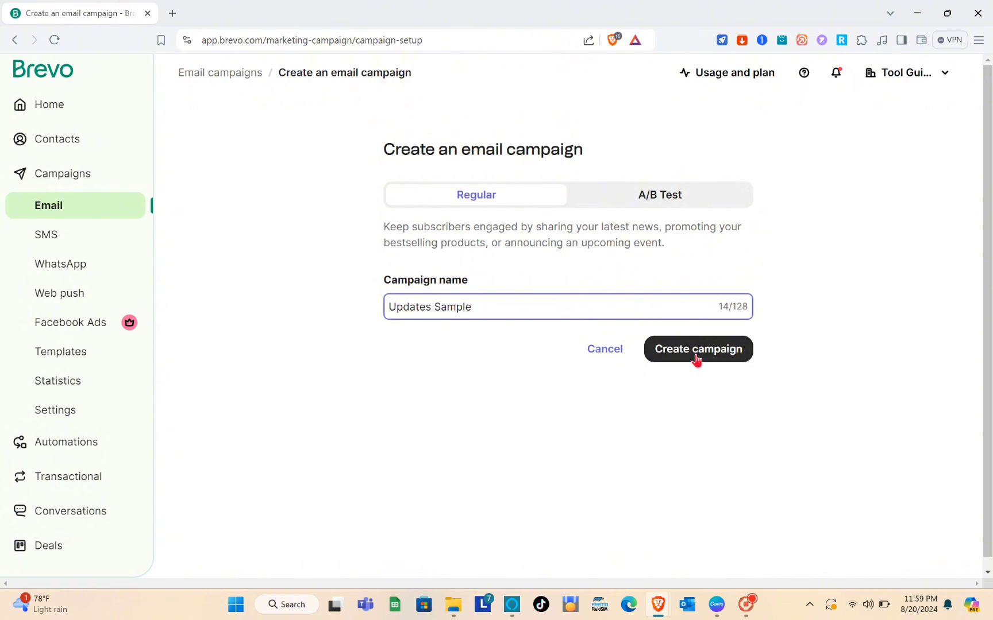
{"action": "left_click", "coordinate": [696, 352]}
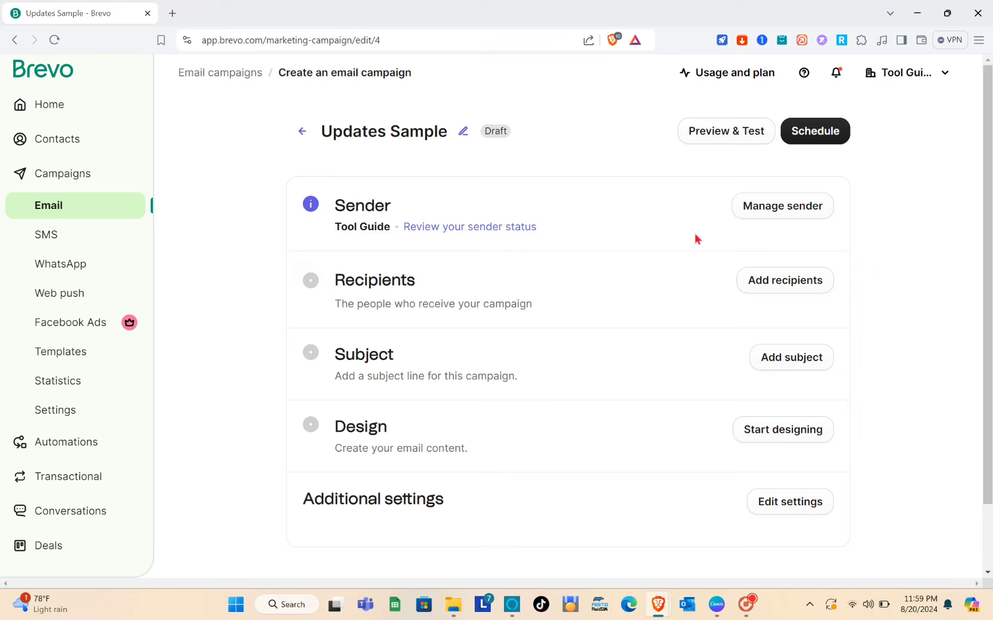
Step: Save the campaign's sender details, keeping the existing Tool Guide address and name
{"action": "scroll", "coordinate": [696, 234], "scroll_direction": "down", "scroll_amount": 1}
{"action": "scroll", "coordinate": [695, 236], "scroll_direction": "up", "scroll_amount": 1}
{"action": "scroll", "coordinate": [703, 329], "scroll_direction": "down", "scroll_amount": 1}
{"action": "scroll", "coordinate": [703, 330], "scroll_direction": "up", "scroll_amount": 1}
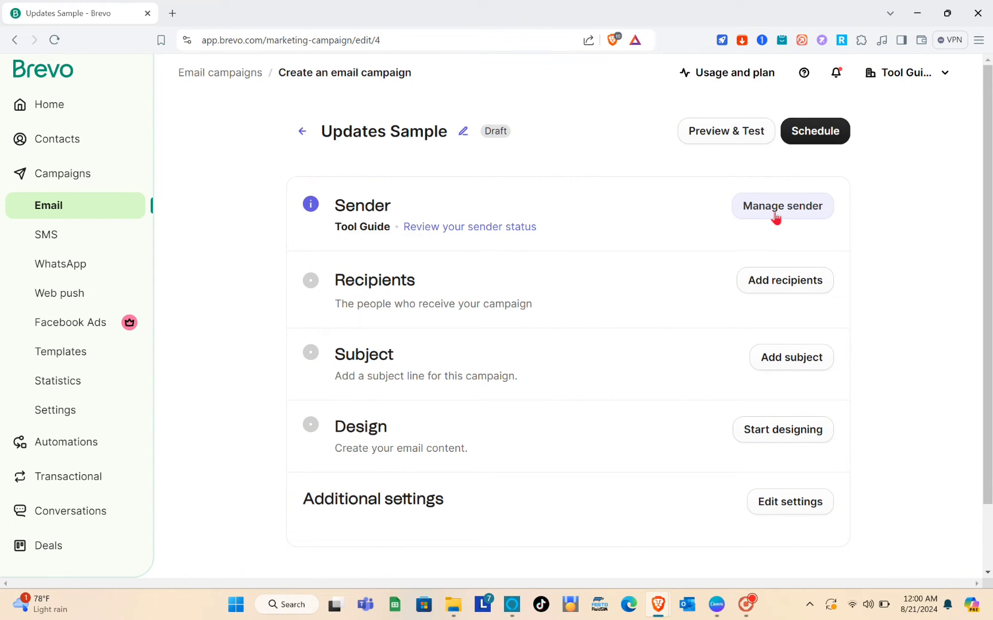
{"action": "left_click", "coordinate": [774, 216]}
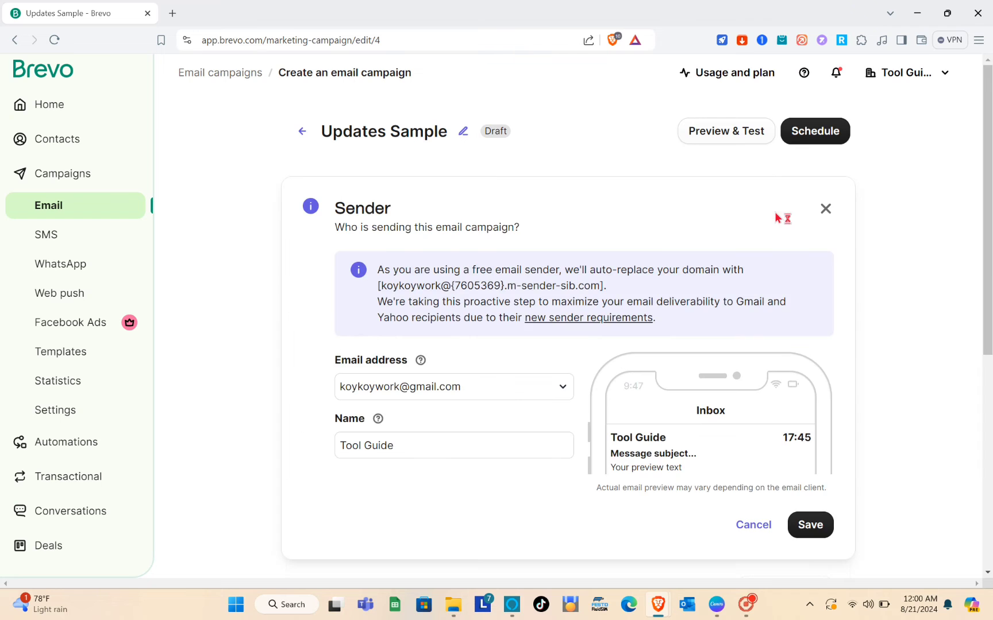
{"action": "scroll", "coordinate": [429, 322], "scroll_direction": "down", "scroll_amount": 1}
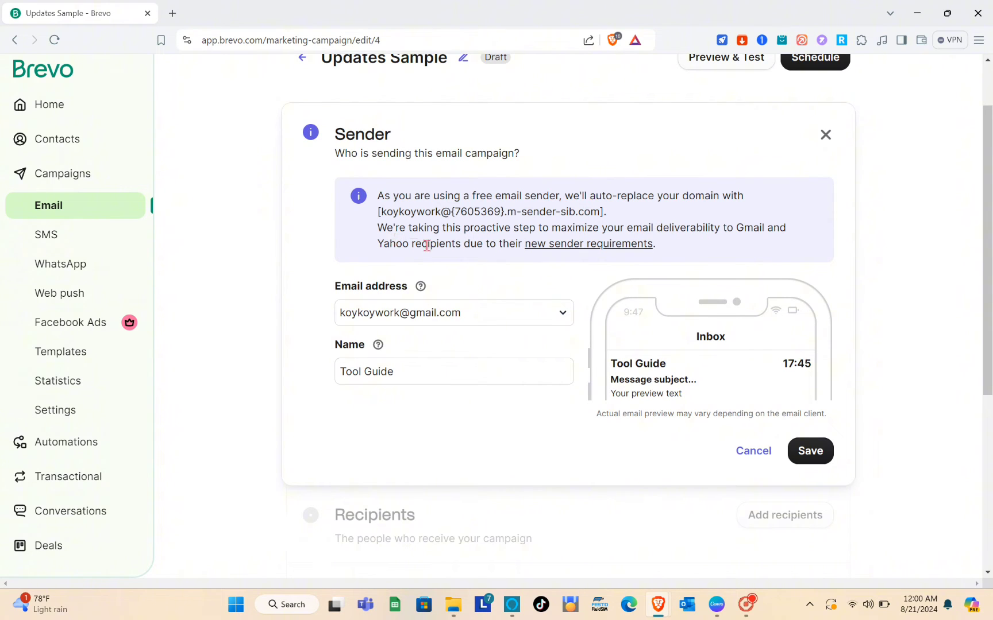
{"action": "scroll", "coordinate": [461, 249], "scroll_direction": "down", "scroll_amount": 2}
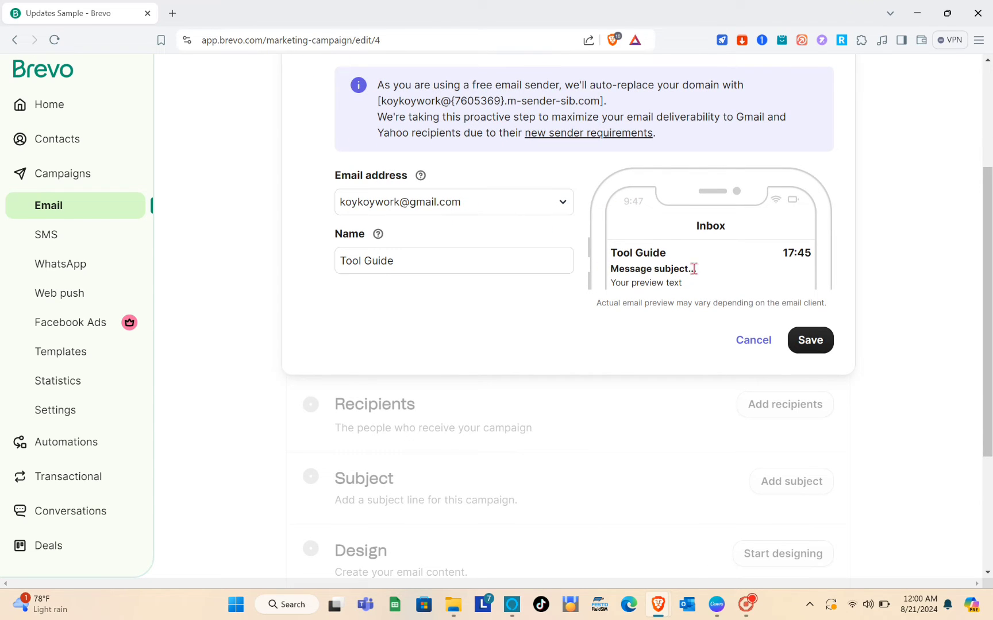
{"action": "left_click", "coordinate": [792, 337]}
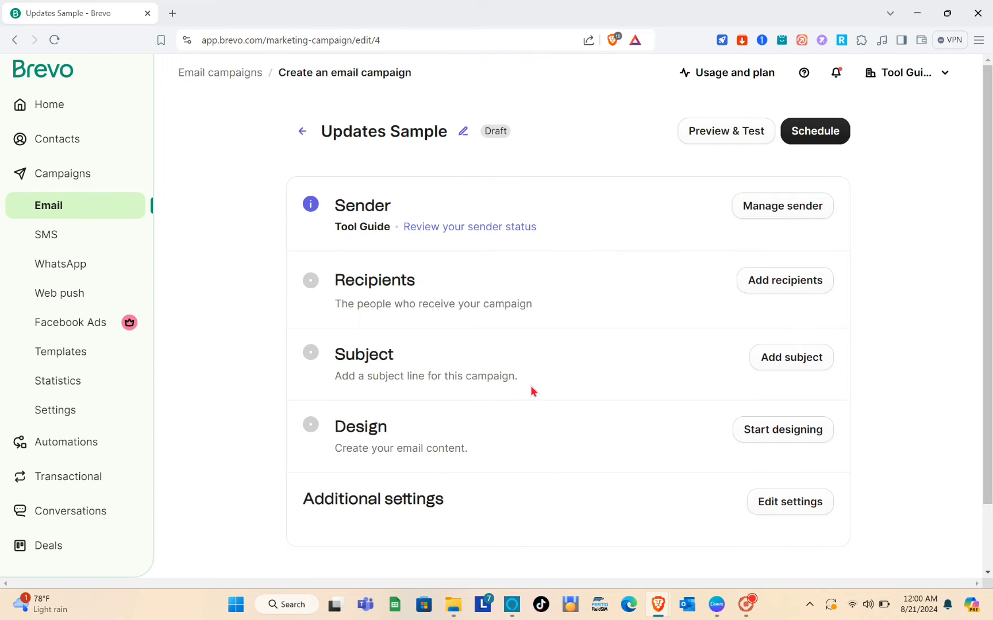
{"action": "scroll", "coordinate": [532, 391], "scroll_direction": "down", "scroll_amount": 1}
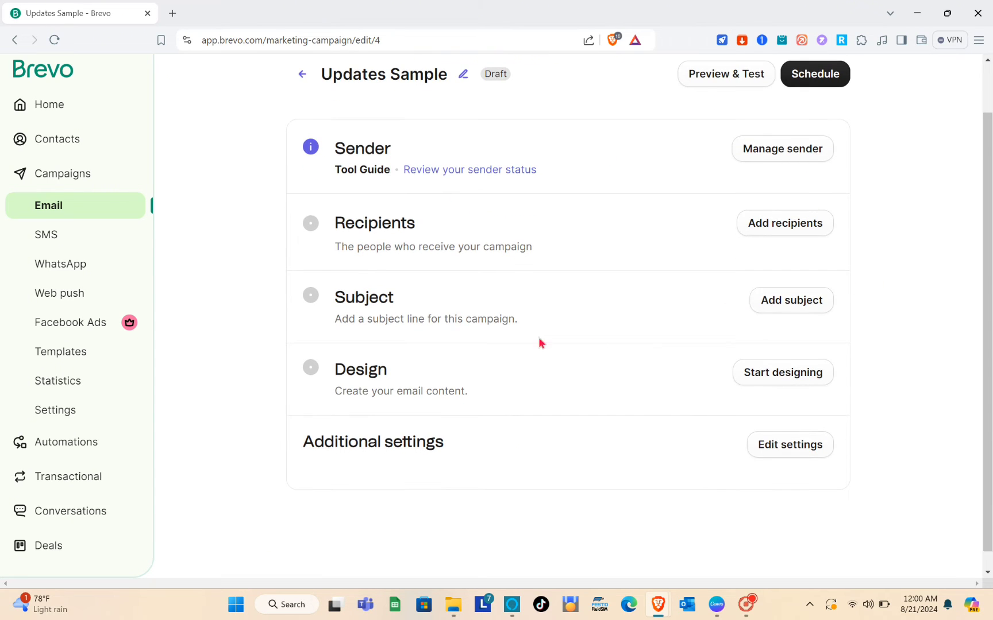
Step: Add the Sample #7 list from Your First Folder as a campaign recipient
{"action": "left_click", "coordinate": [786, 227]}
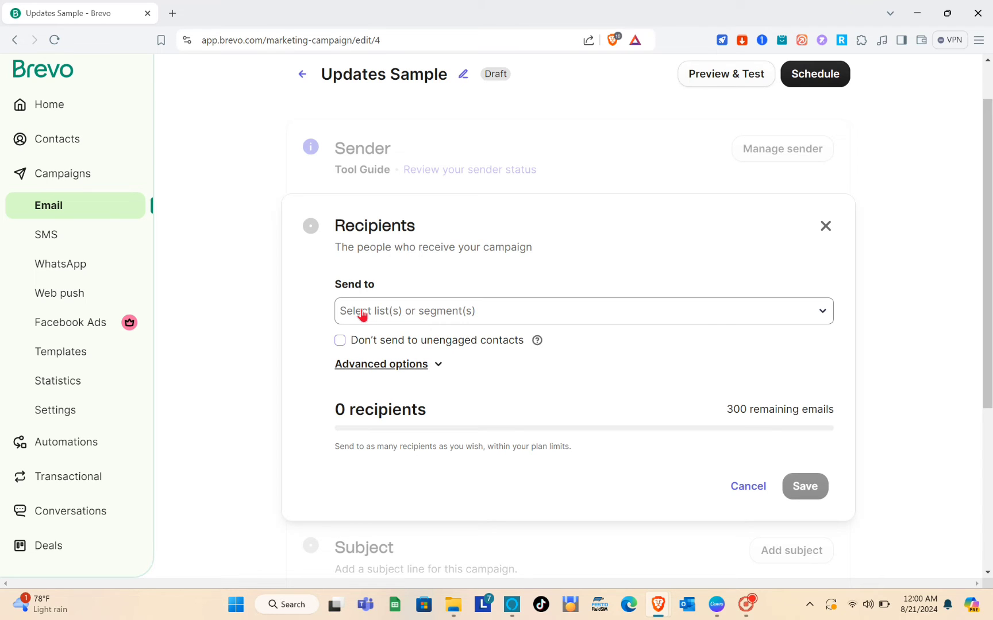
{"action": "left_click", "coordinate": [362, 314]}
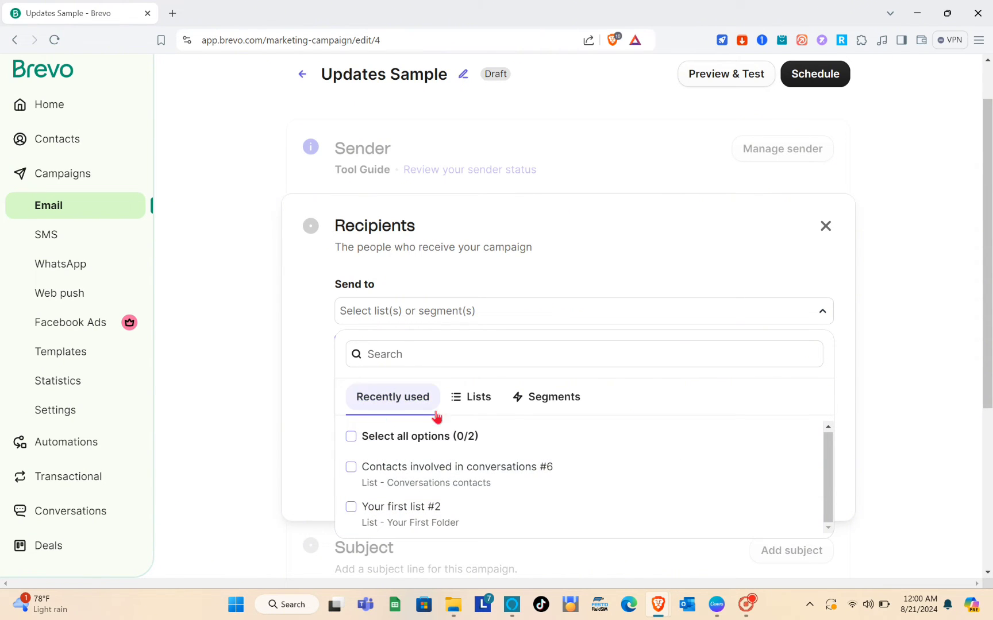
{"action": "left_click", "coordinate": [478, 405]}
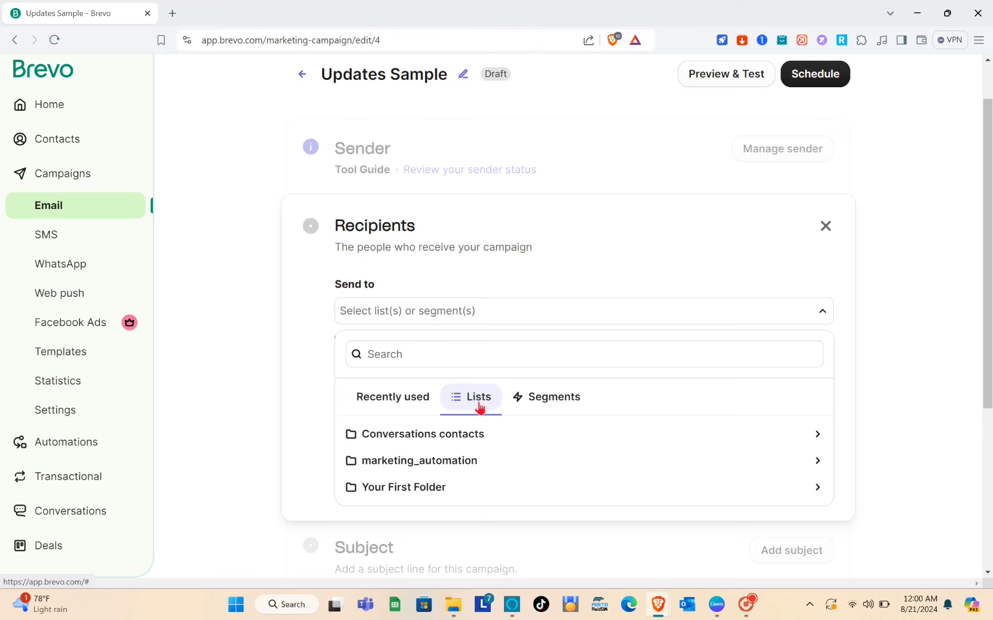
{"action": "left_click", "coordinate": [402, 489]}
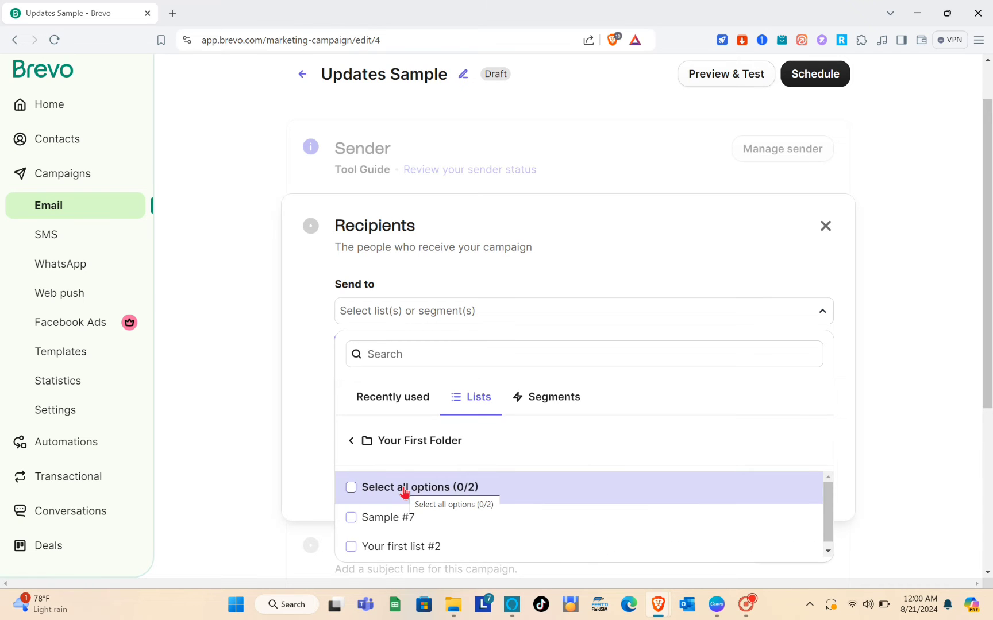
{"action": "scroll", "coordinate": [396, 493], "scroll_direction": "down", "scroll_amount": 1}
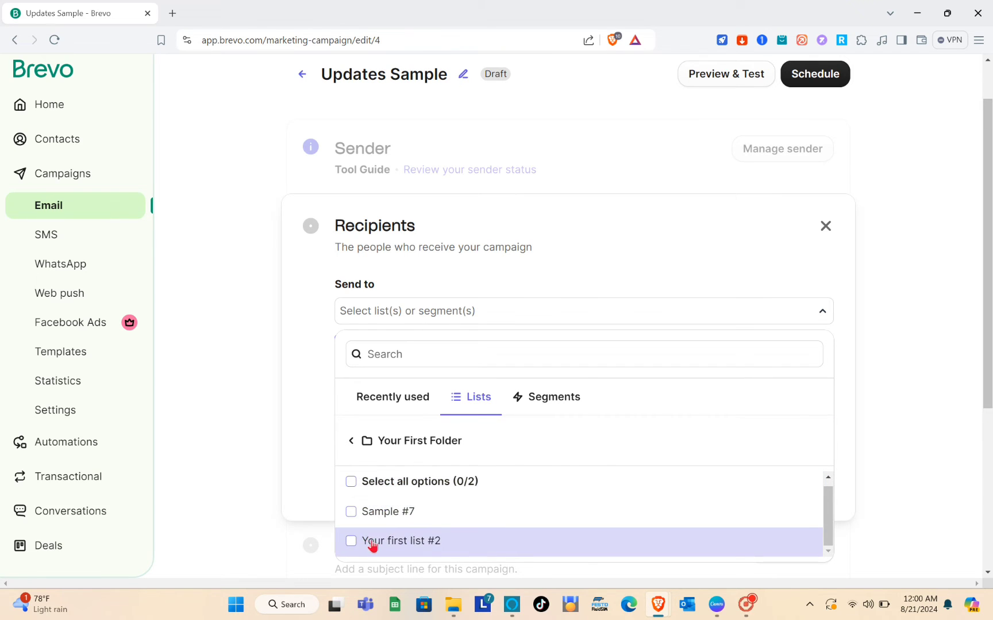
{"action": "left_click", "coordinate": [369, 513]}
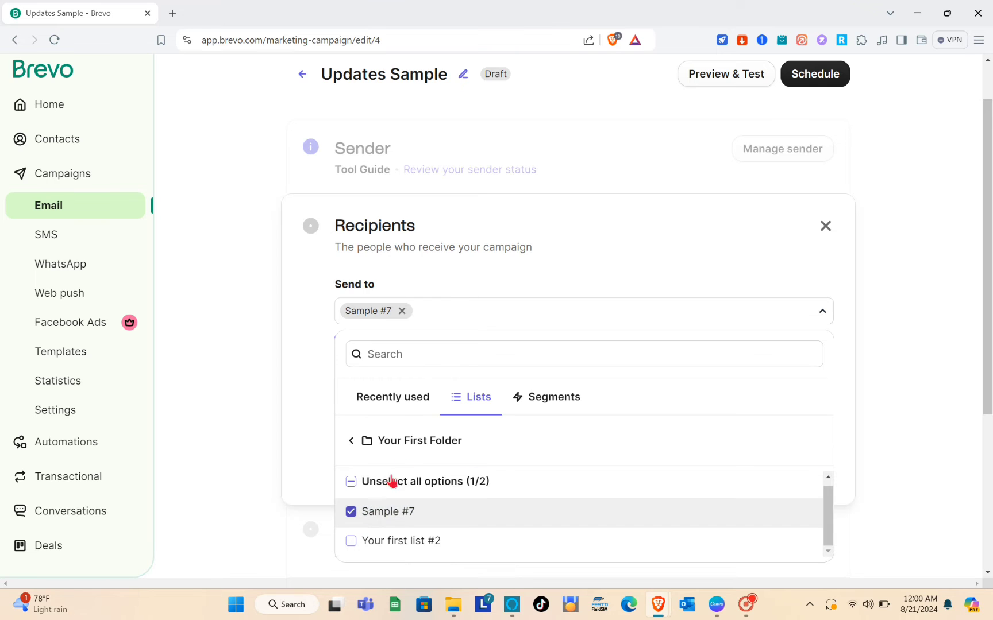
{"action": "scroll", "coordinate": [414, 357], "scroll_direction": "down", "scroll_amount": 1}
Step: Add Your first list #2 too and save the recipients, totalling 2
{"action": "left_click", "coordinate": [390, 299]}
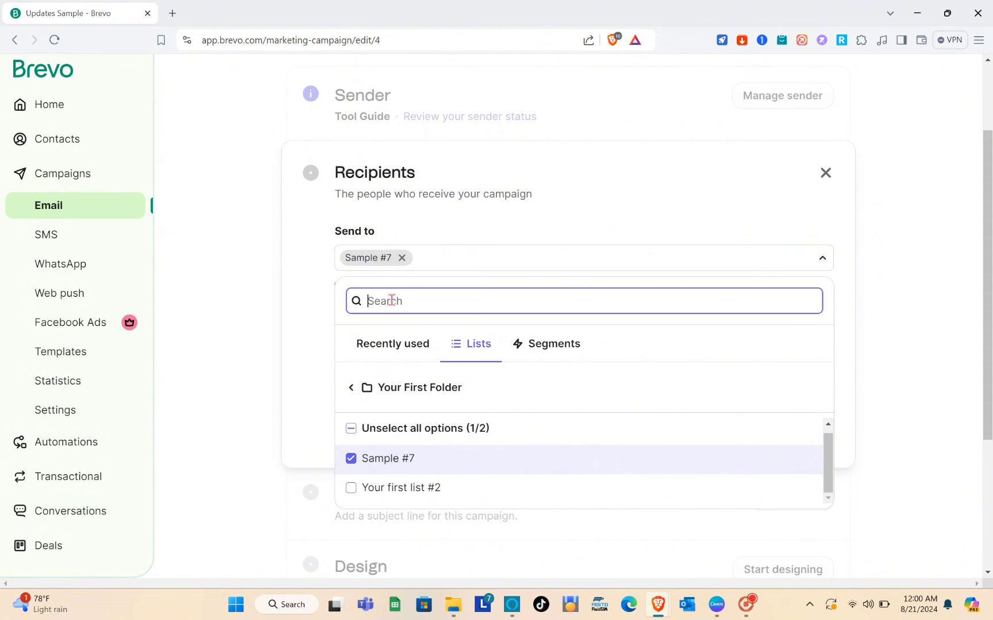
{"action": "left_click", "coordinate": [464, 265]}
{"action": "left_click", "coordinate": [464, 264]}
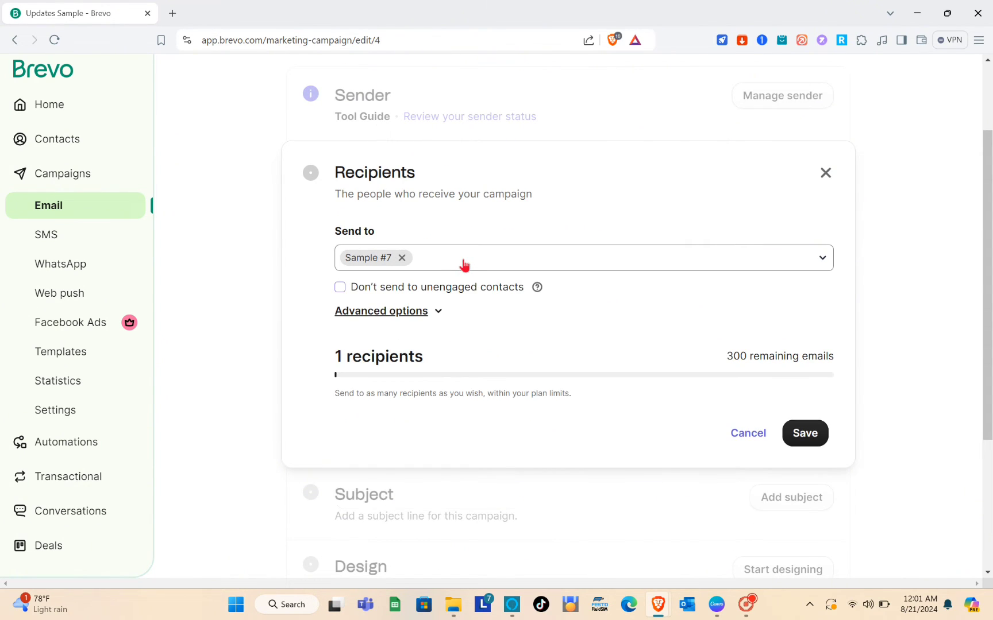
{"action": "left_click", "coordinate": [464, 265]}
{"action": "left_click", "coordinate": [464, 264]}
{"action": "left_click", "coordinate": [464, 265]}
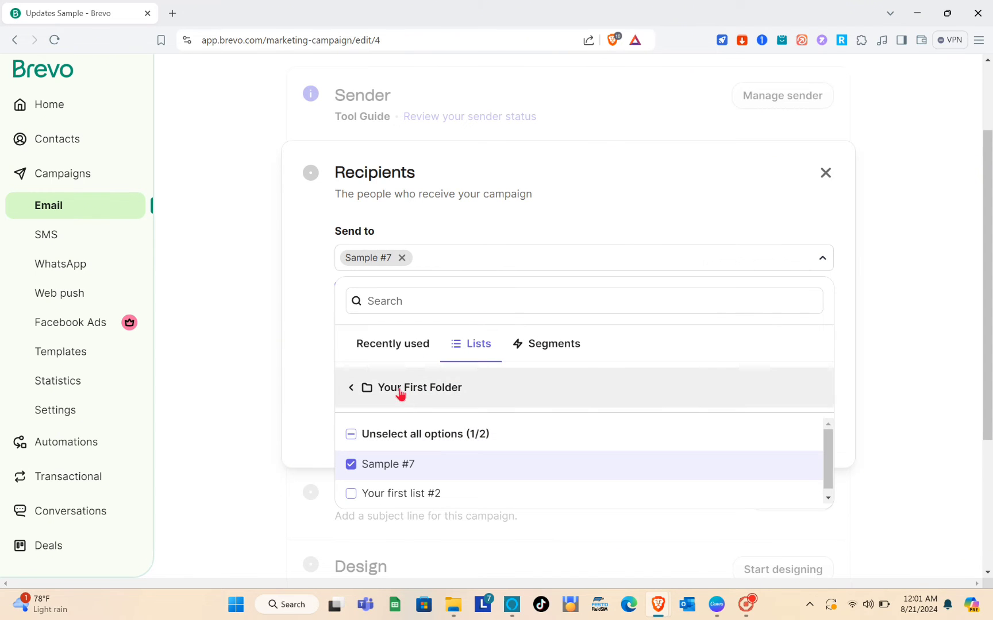
{"action": "left_click", "coordinate": [378, 497]}
{"action": "left_click", "coordinate": [459, 301]}
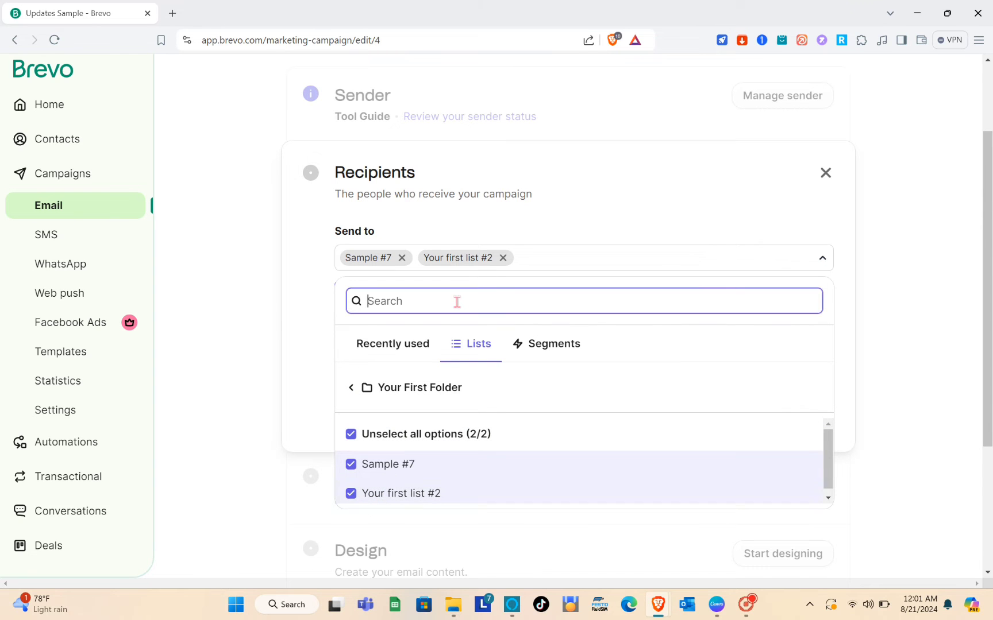
{"action": "left_click", "coordinate": [361, 389]}
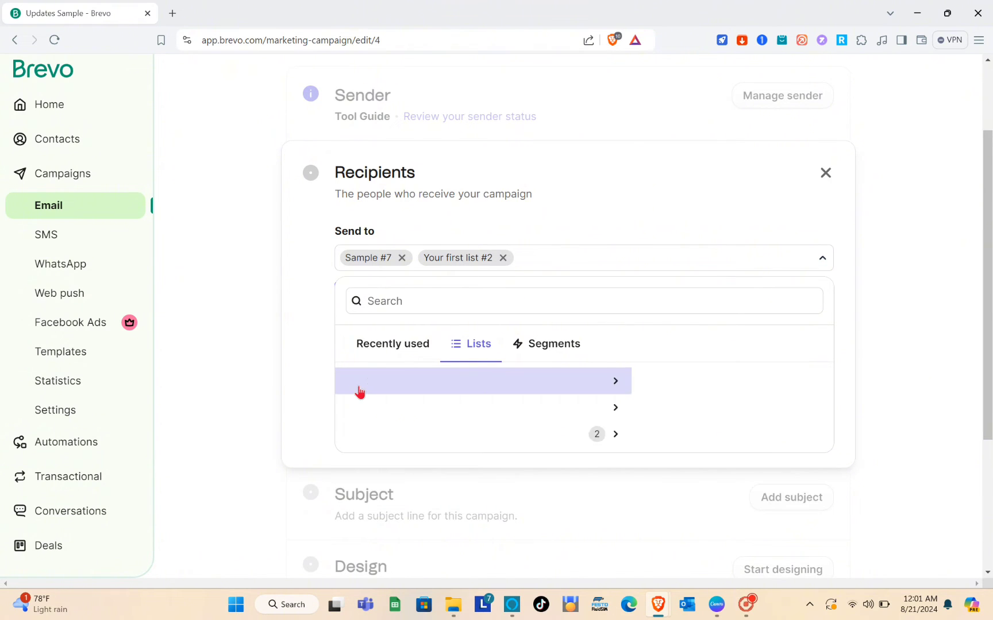
{"action": "left_click", "coordinate": [623, 301]}
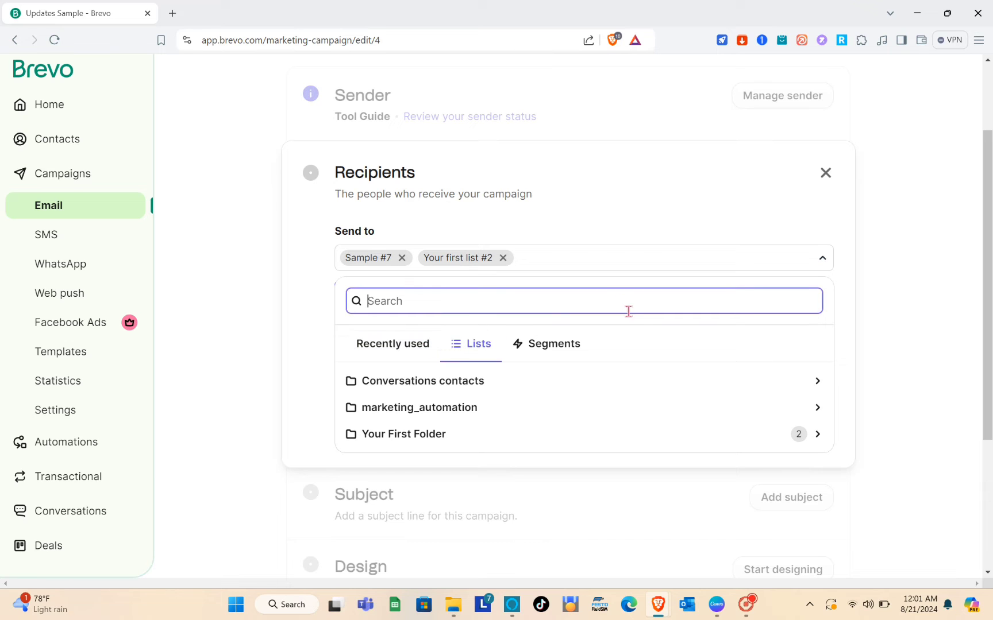
{"action": "left_click", "coordinate": [900, 363]}
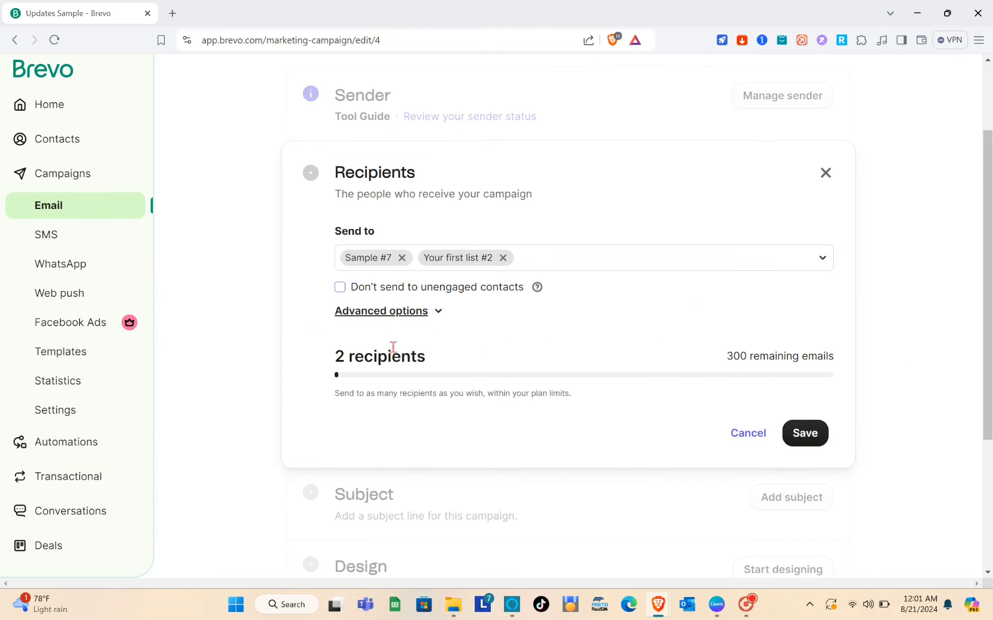
{"action": "scroll", "coordinate": [393, 347], "scroll_direction": "down", "scroll_amount": 2}
{"action": "scroll", "coordinate": [393, 347], "scroll_direction": "up", "scroll_amount": 1}
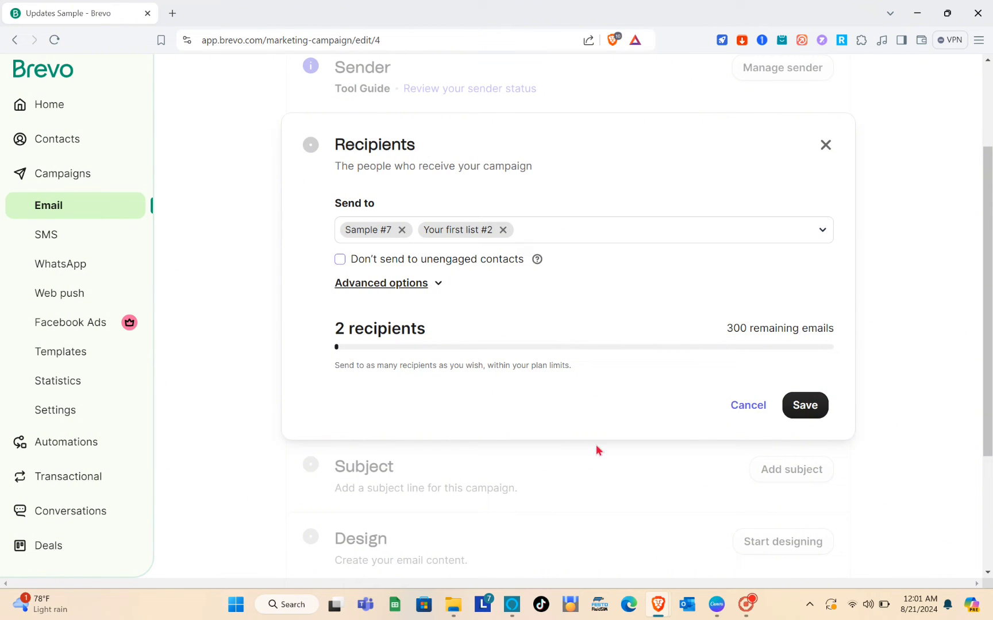
{"action": "left_click", "coordinate": [805, 409]}
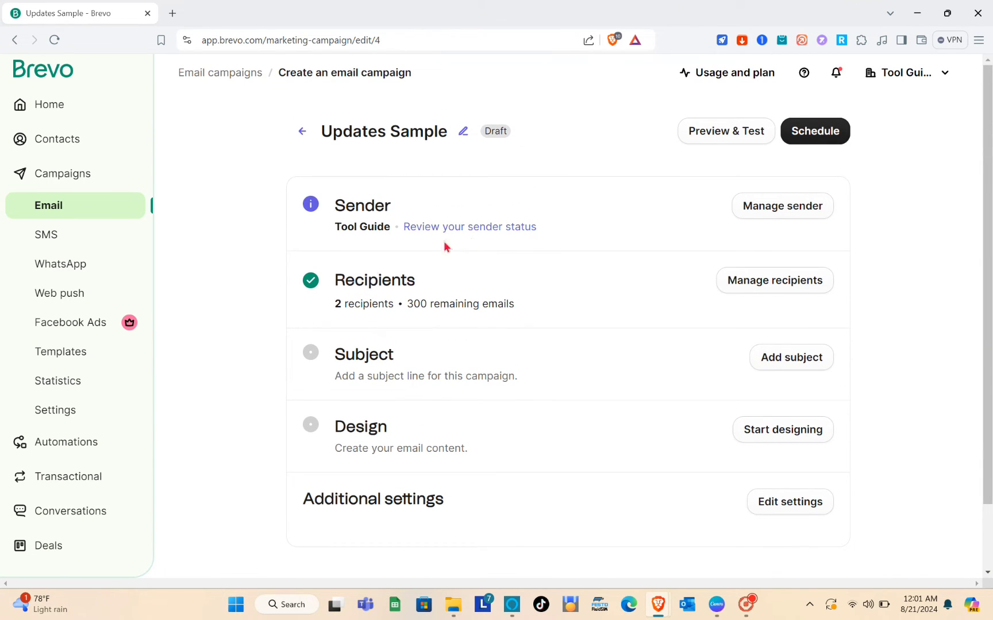
Step: Enter UPDATES in capitals as the campaign's subject line
{"action": "scroll", "coordinate": [406, 372], "scroll_direction": "down", "scroll_amount": 1}
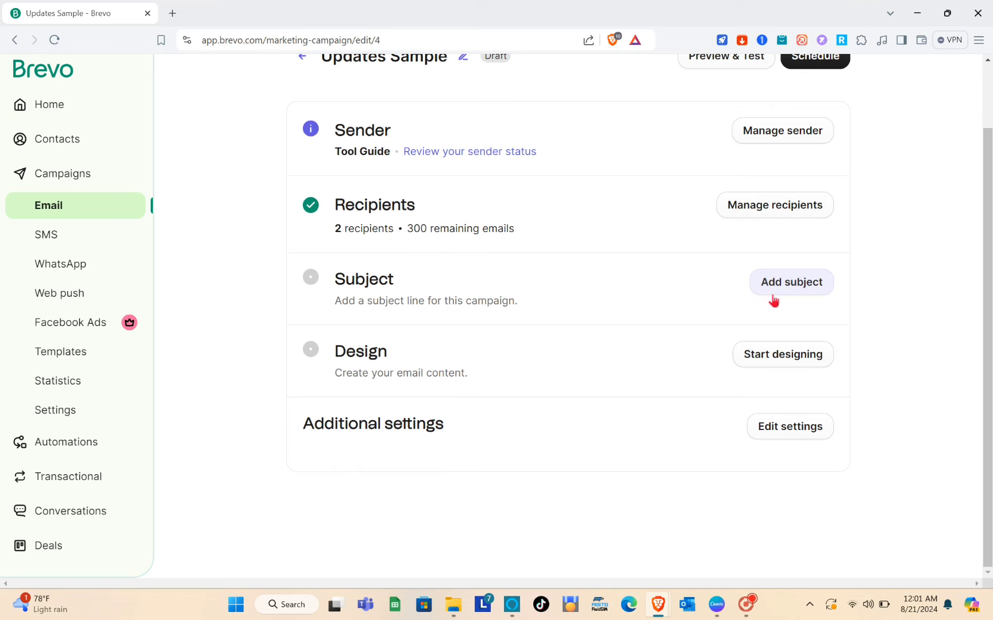
{"action": "left_click", "coordinate": [791, 283]}
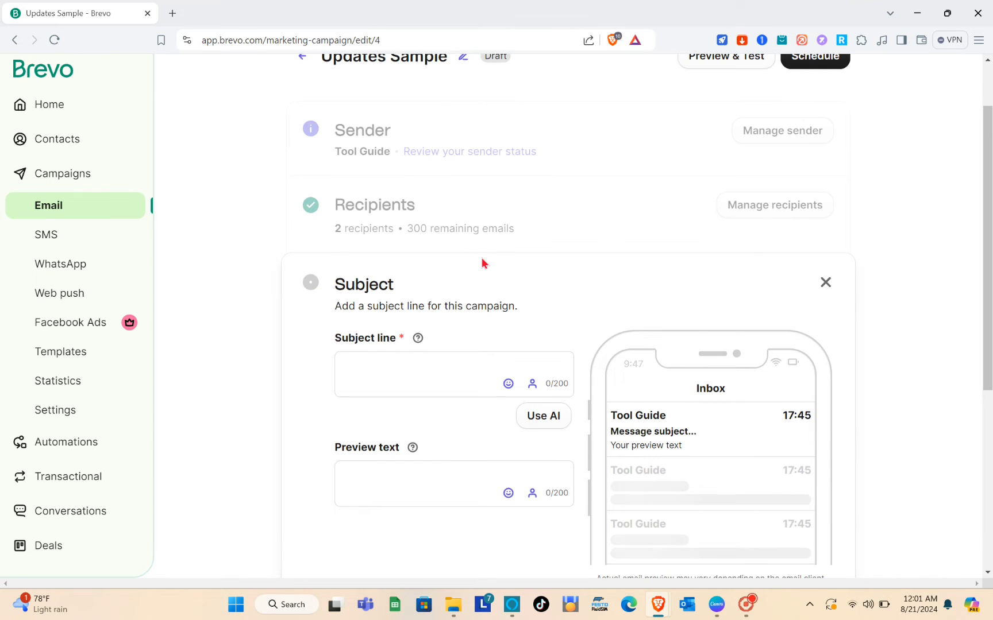
{"action": "scroll", "coordinate": [482, 262], "scroll_direction": "down", "scroll_amount": 4}
{"action": "scroll", "coordinate": [483, 262], "scroll_direction": "up", "scroll_amount": 3}
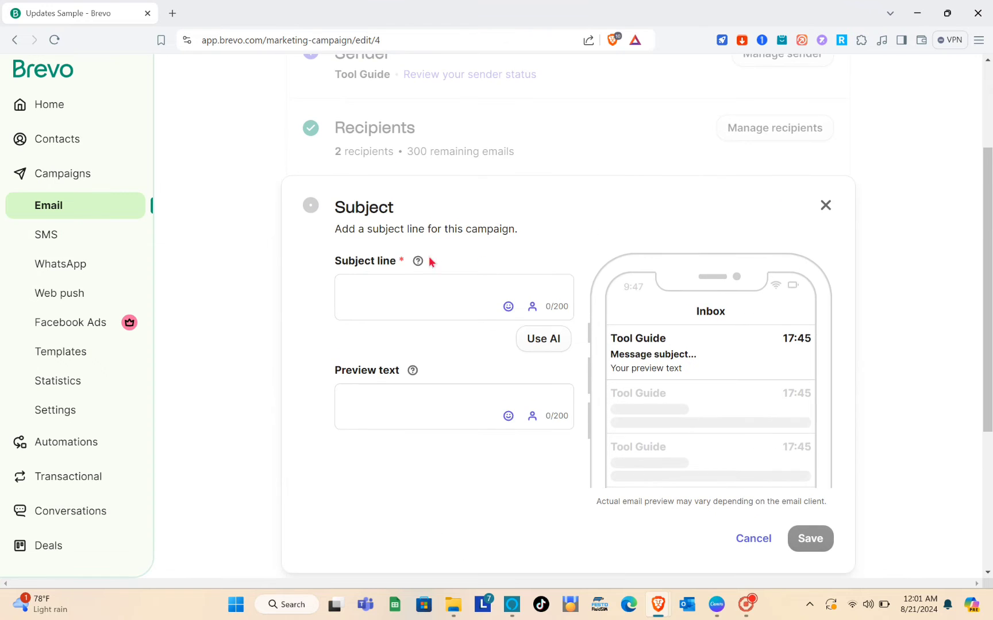
{"action": "left_click", "coordinate": [395, 293]}
{"action": "key", "text": "Caps_Lock"}
{"action": "type", "text": "UP"}
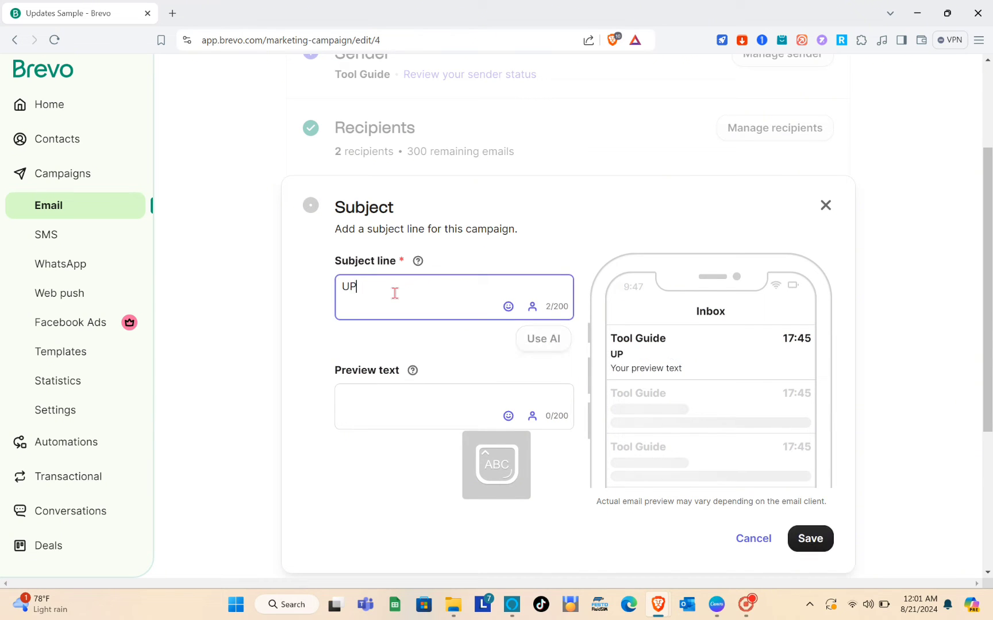
{"action": "type", "text": "DATES"}
{"action": "left_click", "coordinate": [376, 391]}
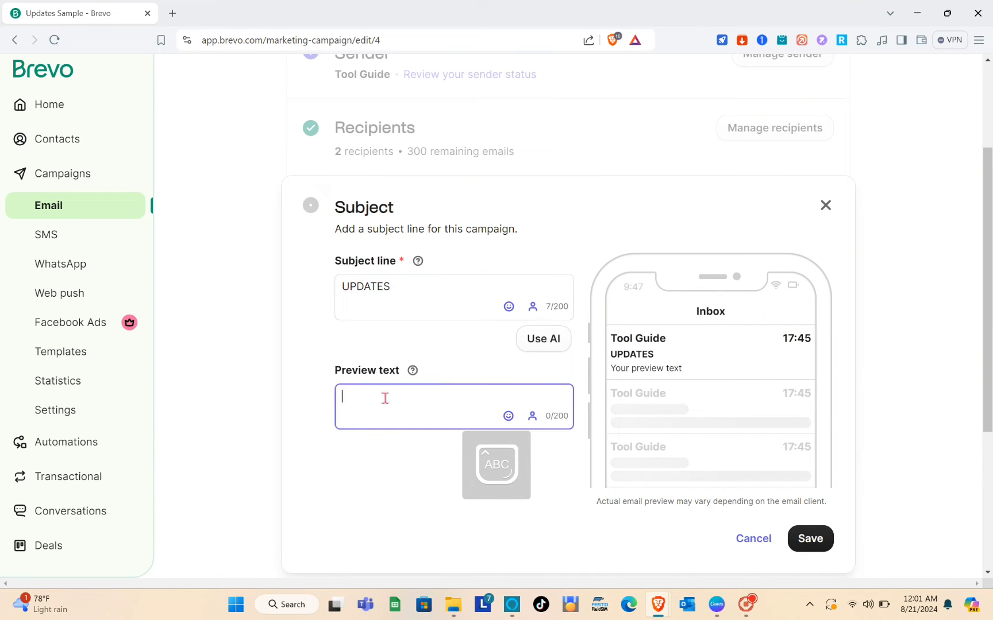
{"action": "left_click", "coordinate": [455, 286]}
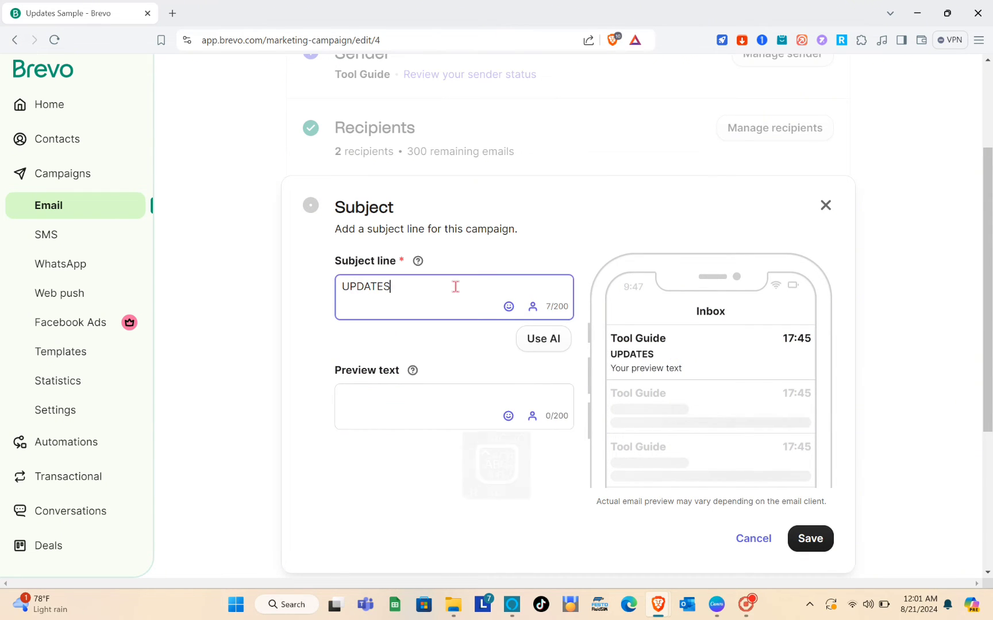
Step: Replace the subject with the AI urgency suggestion 'Don't Miss Out: Limited Time Offer Inside!'
{"action": "left_click", "coordinate": [545, 336]}
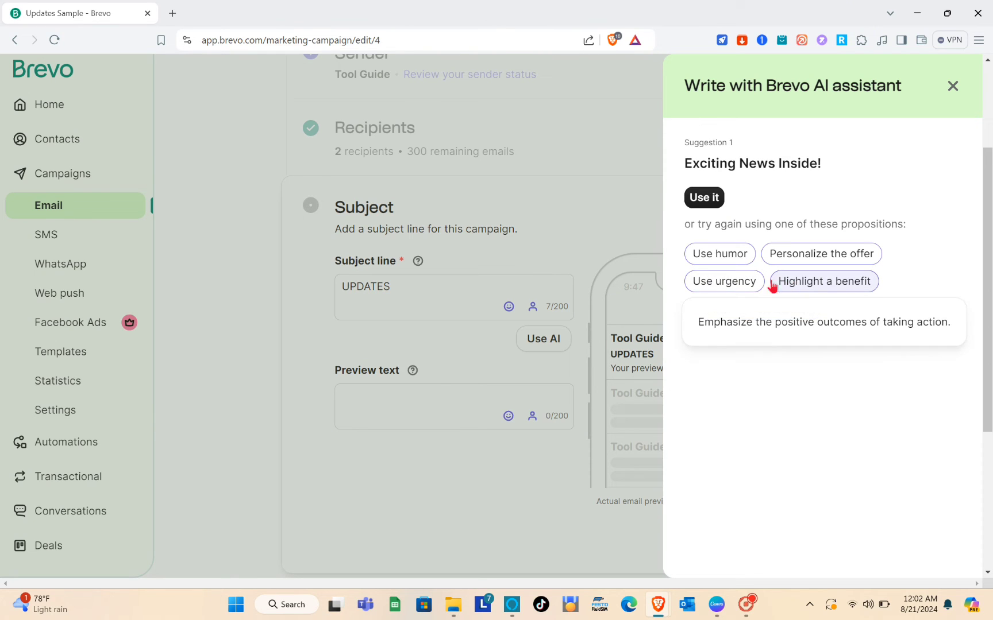
{"action": "left_click", "coordinate": [748, 284]}
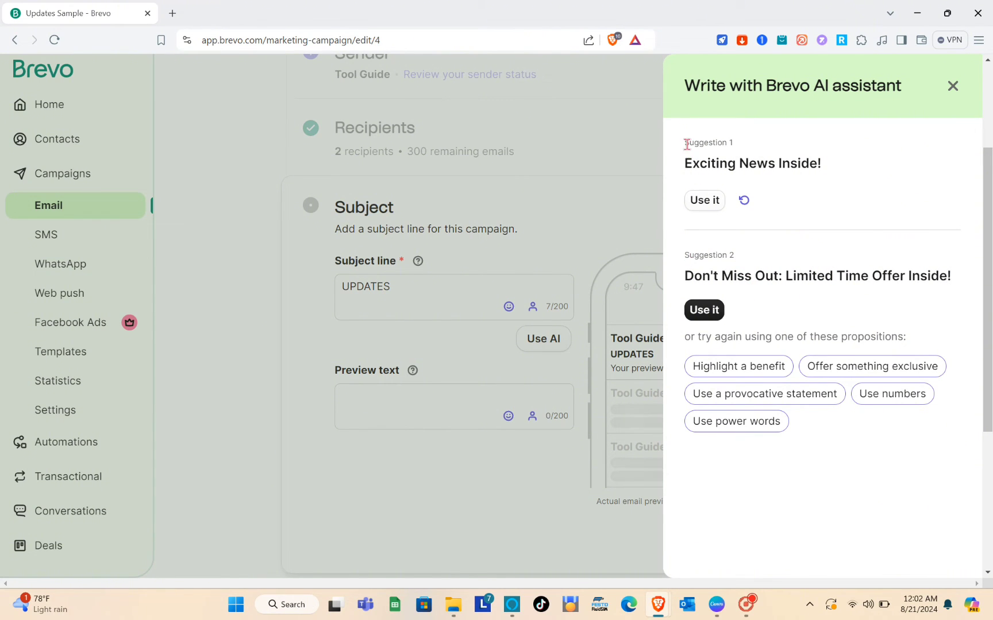
{"action": "left_click", "coordinate": [699, 305]}
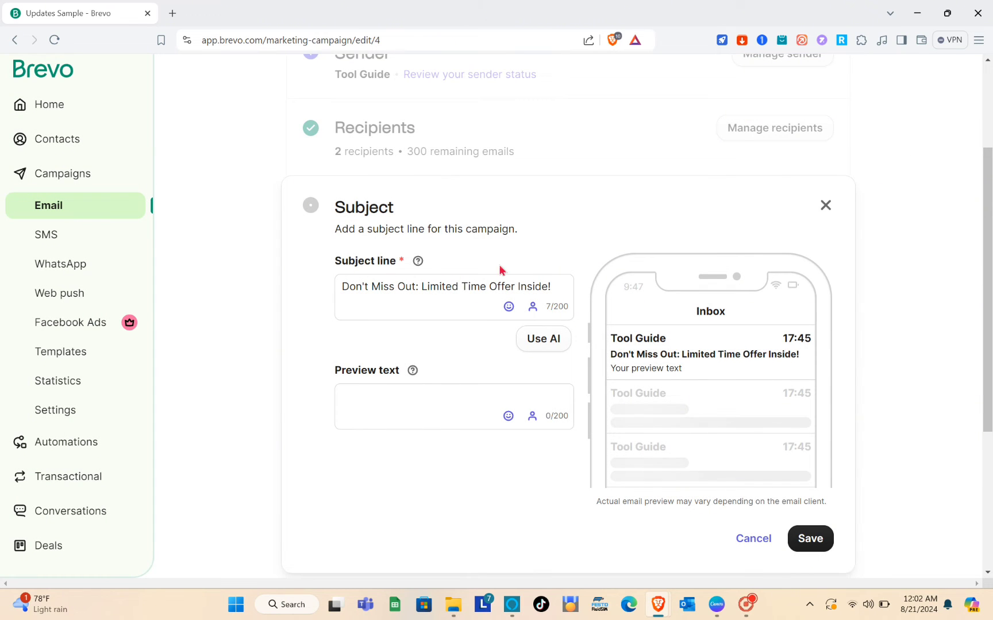
Step: Add preview text 'BUY NOW' and save the Subject section
{"action": "left_click", "coordinate": [388, 394]}
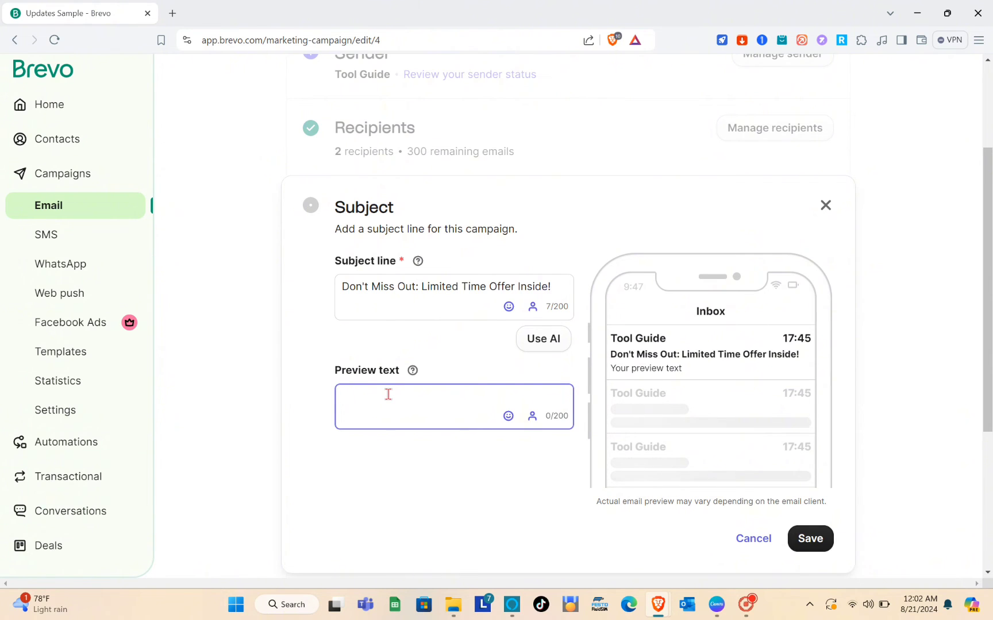
{"action": "type", "text": "BUY NOW"}
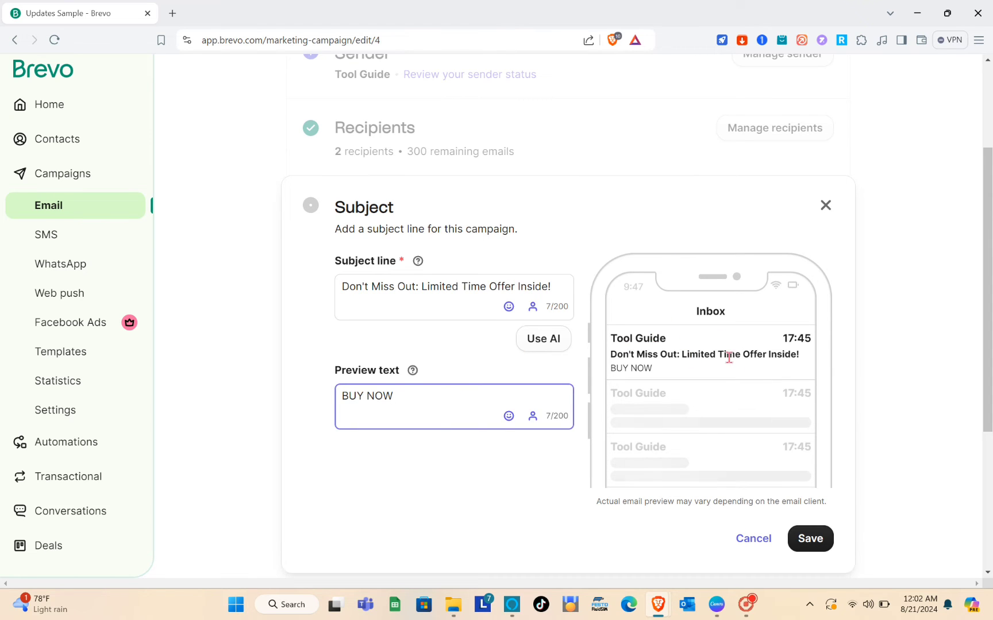
{"action": "scroll", "coordinate": [728, 354], "scroll_direction": "down", "scroll_amount": 1}
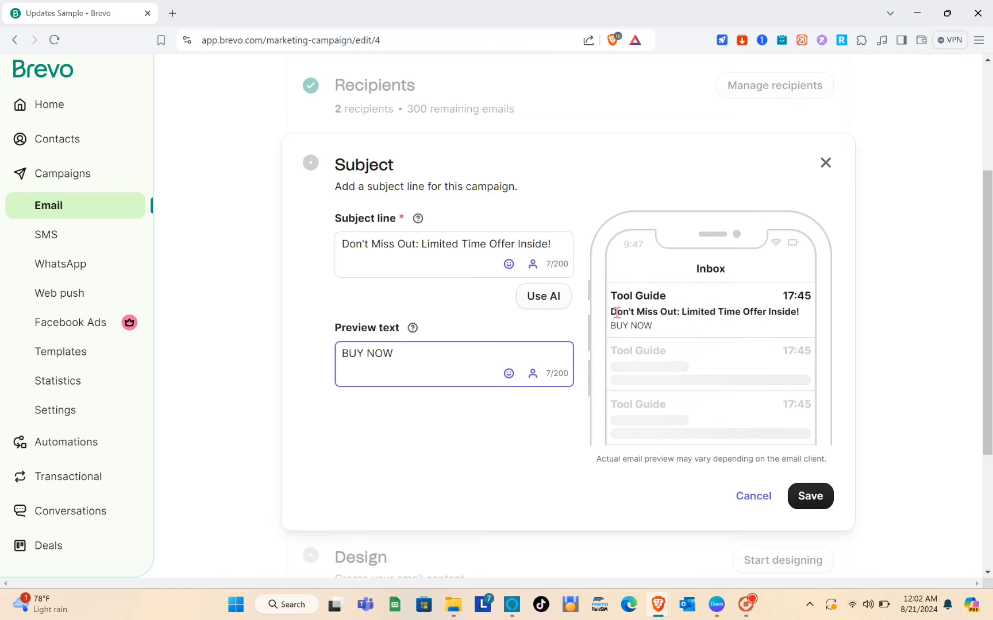
{"action": "left_click", "coordinate": [810, 496]}
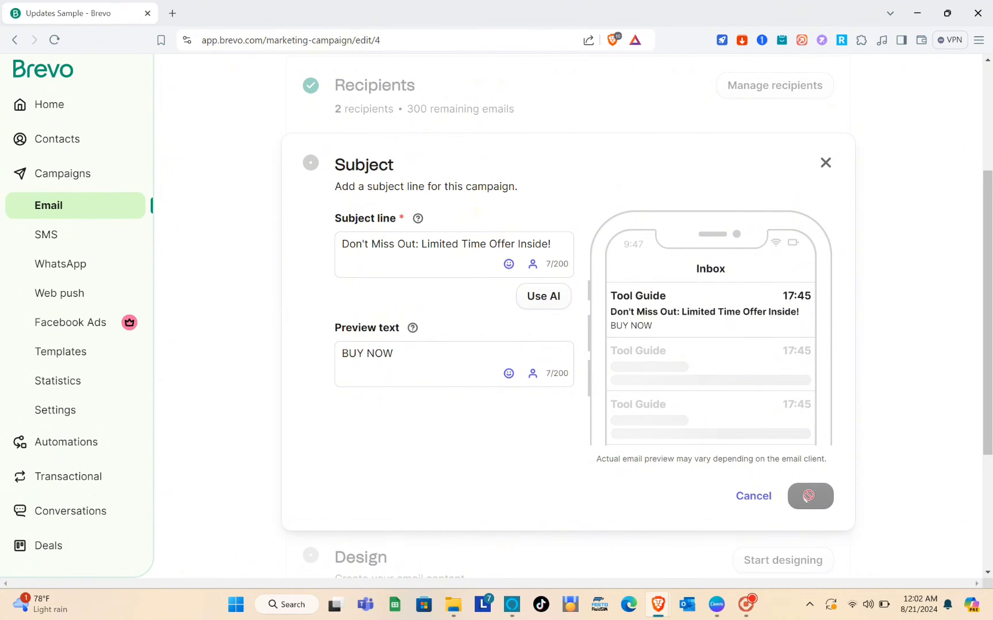
{"action": "left_click_drag", "start_coordinate": [808, 496], "coordinate": [491, 238]}
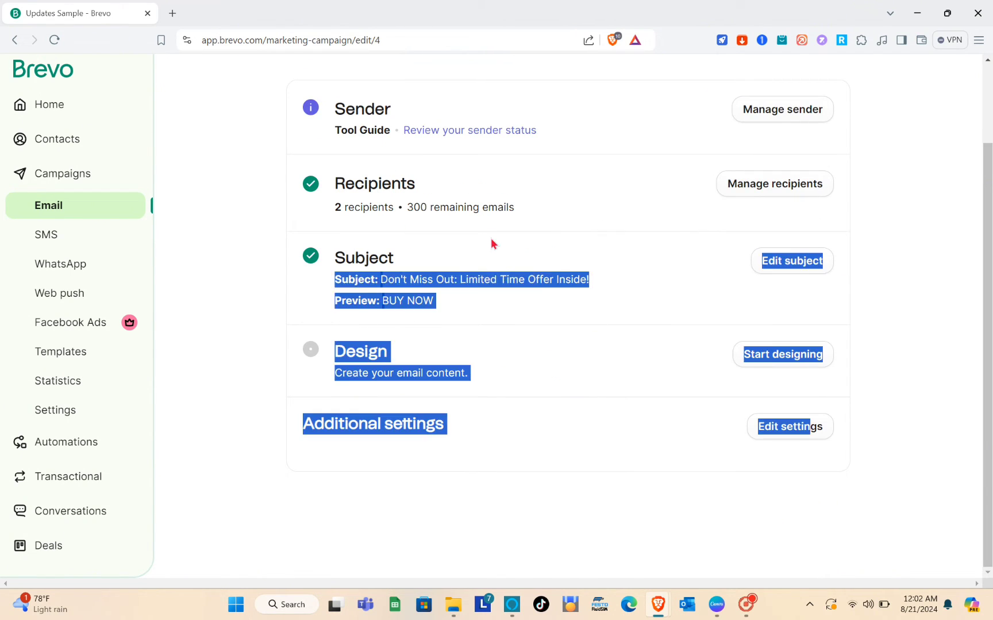
{"action": "left_click", "coordinate": [534, 383]}
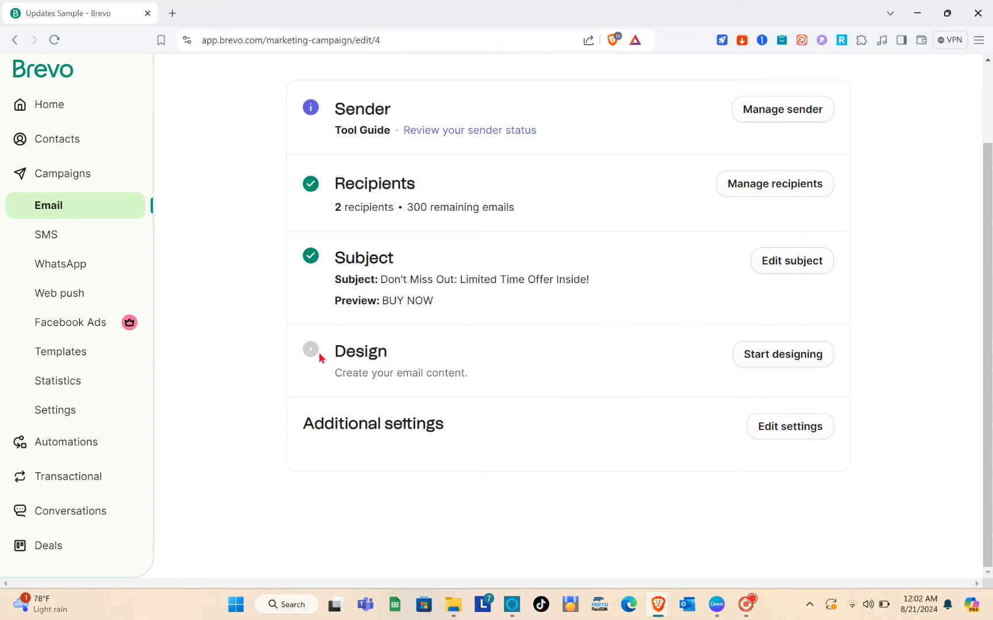
{"action": "left_click", "coordinate": [768, 360]}
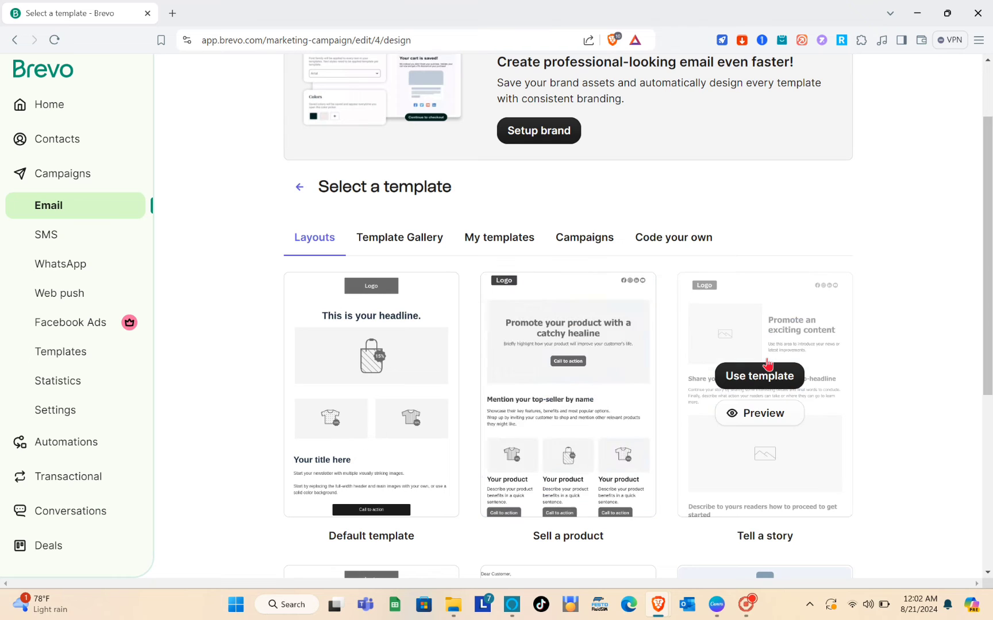
{"action": "scroll", "coordinate": [337, 242], "scroll_direction": "down", "scroll_amount": 4}
{"action": "scroll", "coordinate": [337, 239], "scroll_direction": "up", "scroll_amount": 5}
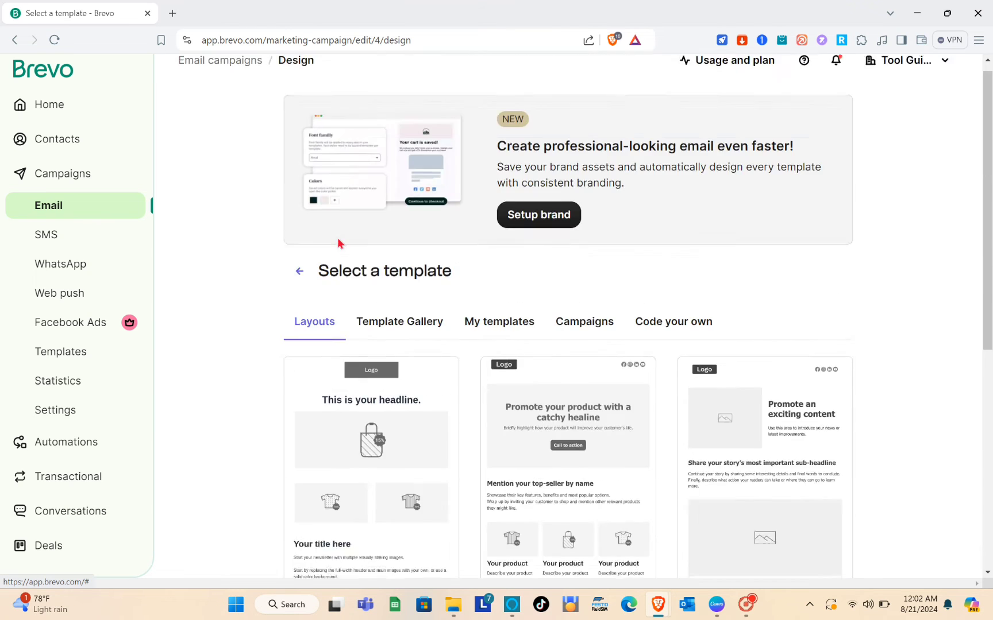
{"action": "scroll", "coordinate": [372, 390], "scroll_direction": "down", "scroll_amount": 3}
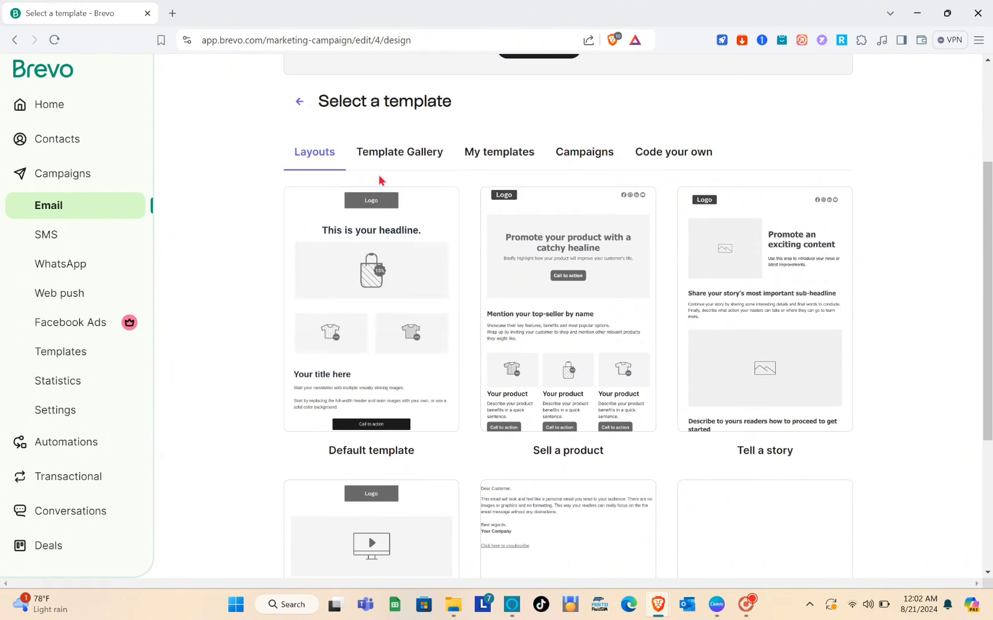
{"action": "scroll", "coordinate": [454, 363], "scroll_direction": "down", "scroll_amount": 3}
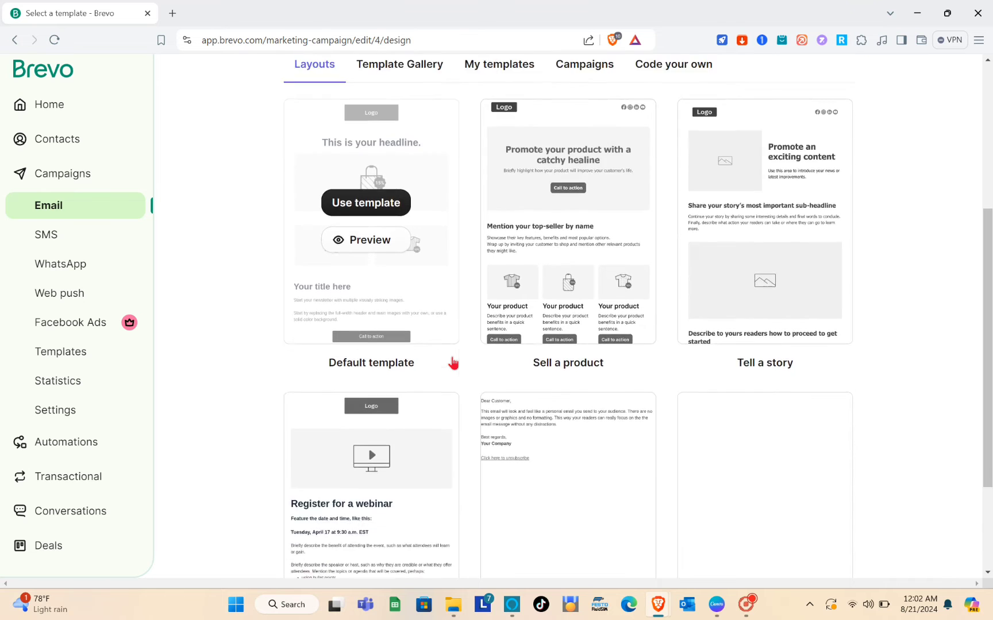
{"action": "scroll", "coordinate": [453, 363], "scroll_direction": "up", "scroll_amount": 3}
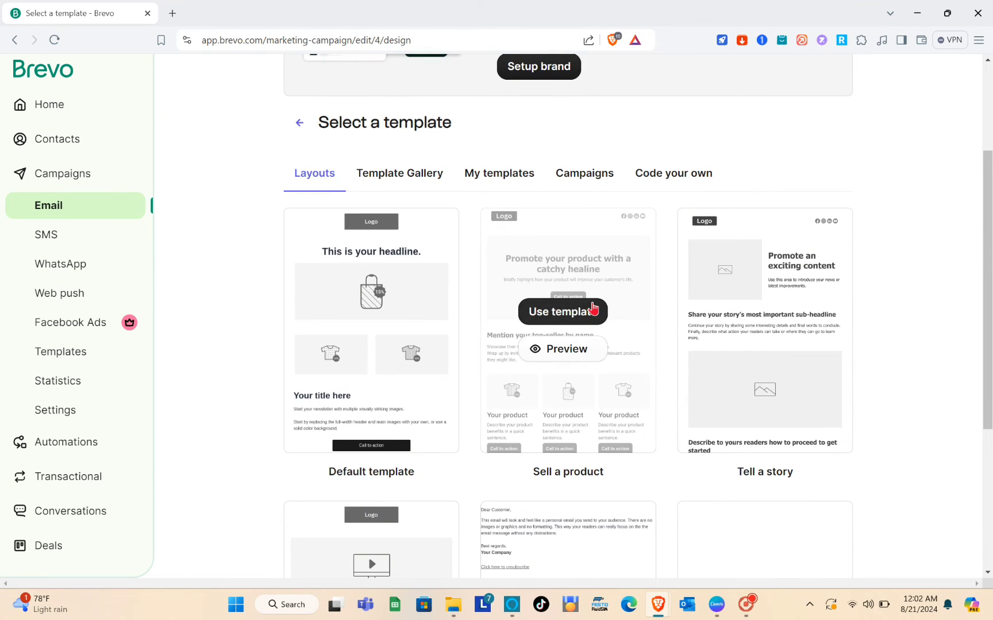
{"action": "scroll", "coordinate": [592, 308], "scroll_direction": "down", "scroll_amount": 4}
{"action": "scroll", "coordinate": [591, 308], "scroll_direction": "up", "scroll_amount": 7}
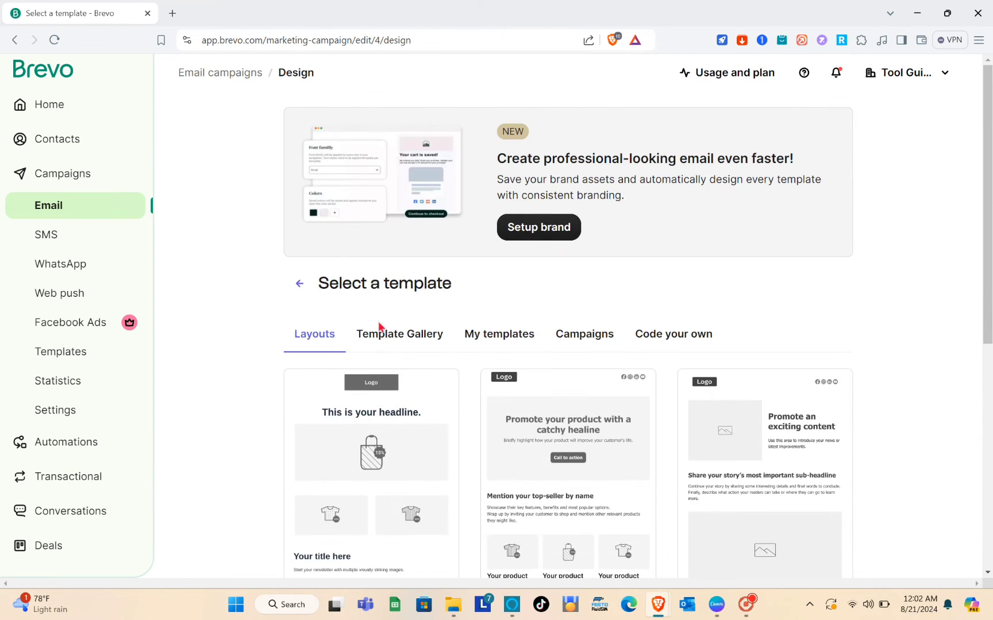
Step: Browse the Template Gallery, My templates, Campaigns and Code your own design tabs
{"action": "left_click", "coordinate": [394, 335]}
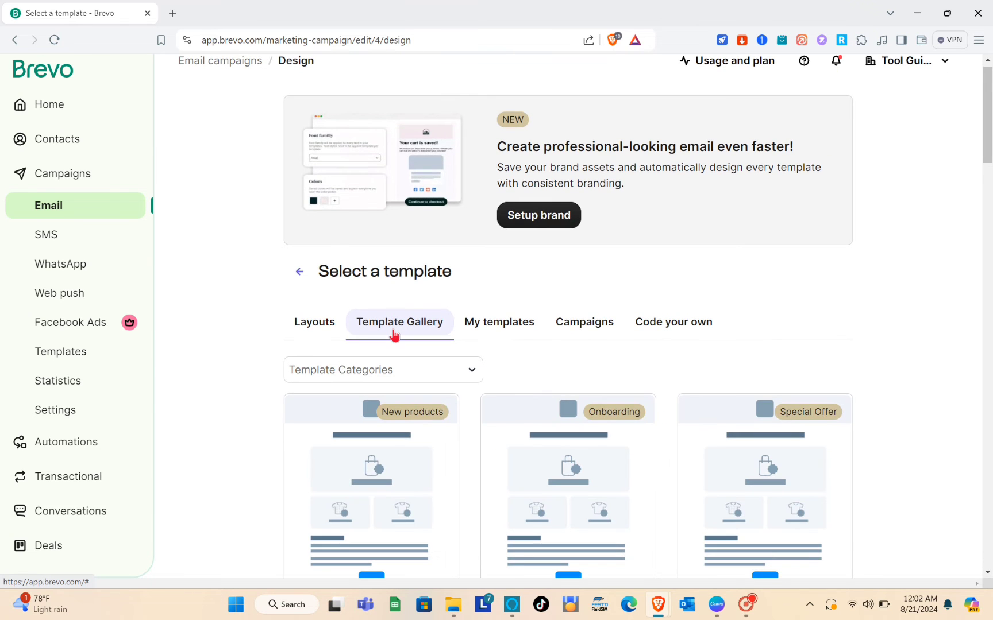
{"action": "scroll", "coordinate": [459, 437], "scroll_direction": "down", "scroll_amount": 7}
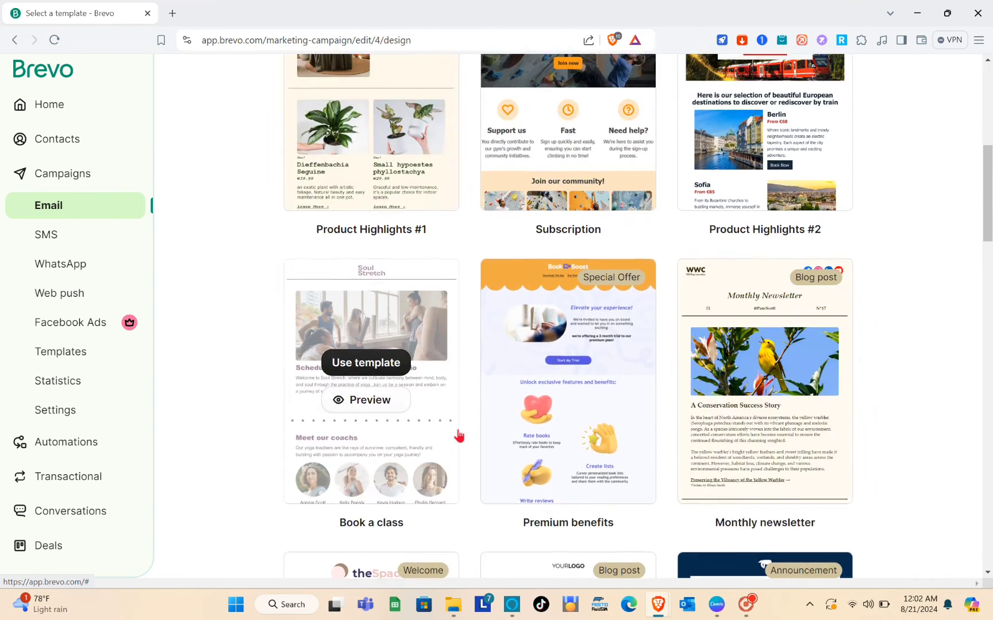
{"action": "scroll", "coordinate": [459, 437], "scroll_direction": "up", "scroll_amount": 3}
{"action": "scroll", "coordinate": [459, 436], "scroll_direction": "down", "scroll_amount": 1}
{"action": "scroll", "coordinate": [476, 354], "scroll_direction": "up", "scroll_amount": 4}
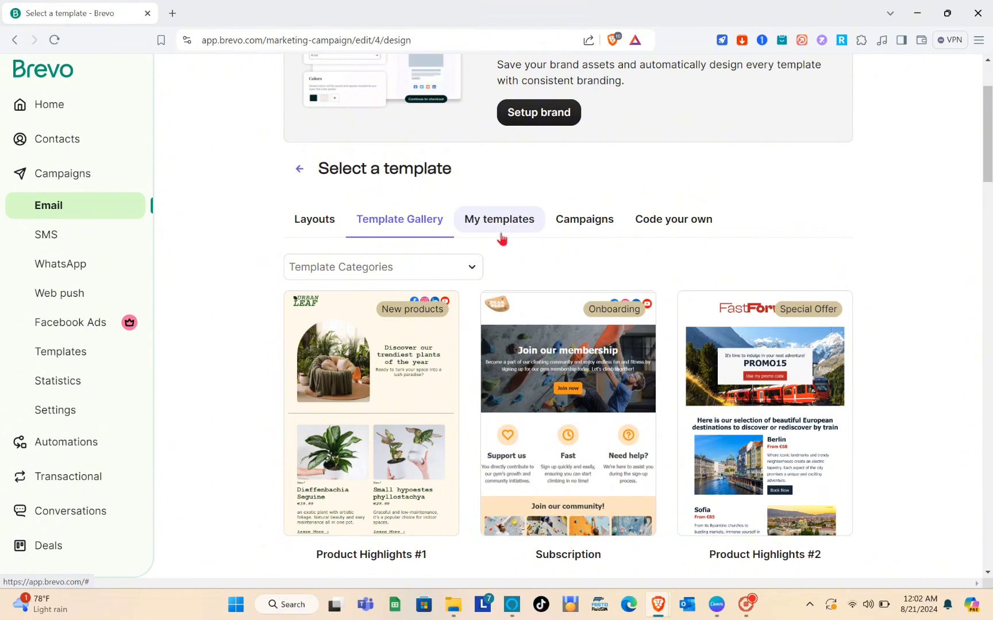
{"action": "left_click", "coordinate": [501, 237]}
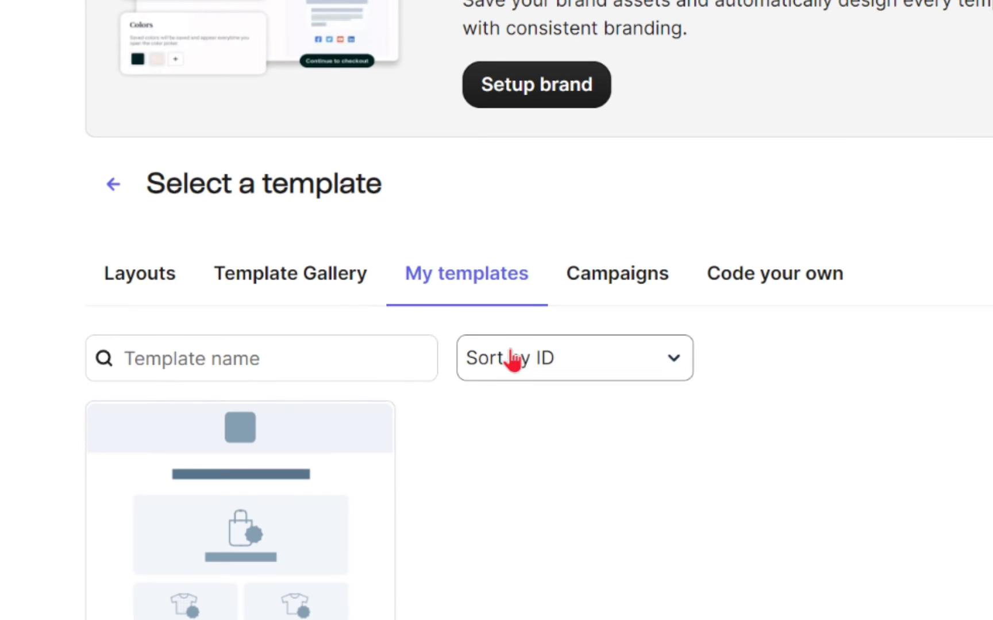
{"action": "mouse_move", "coordinate": [398, 349]}
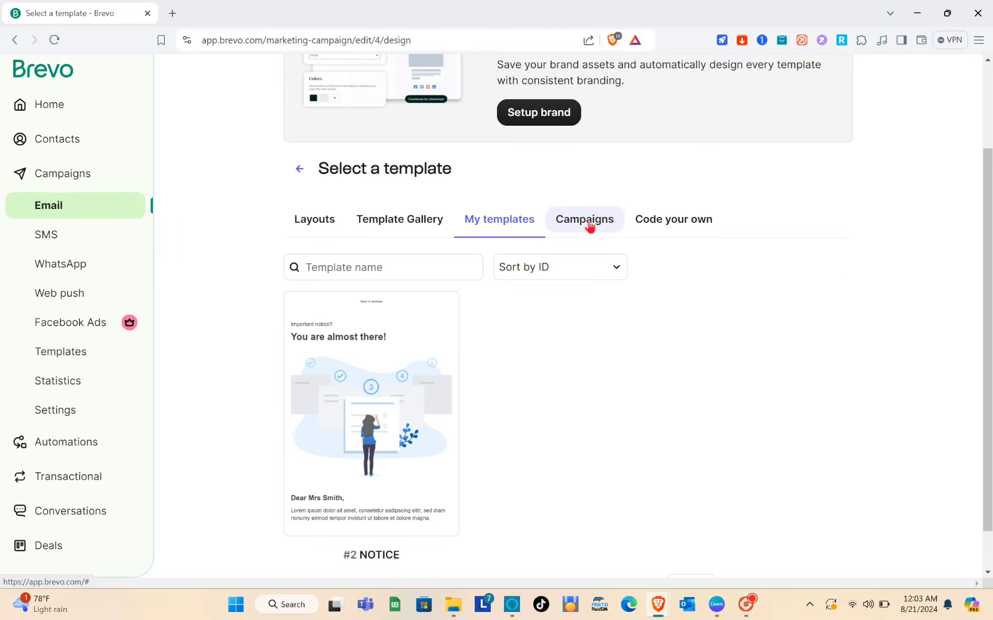
{"action": "left_click", "coordinate": [589, 225]}
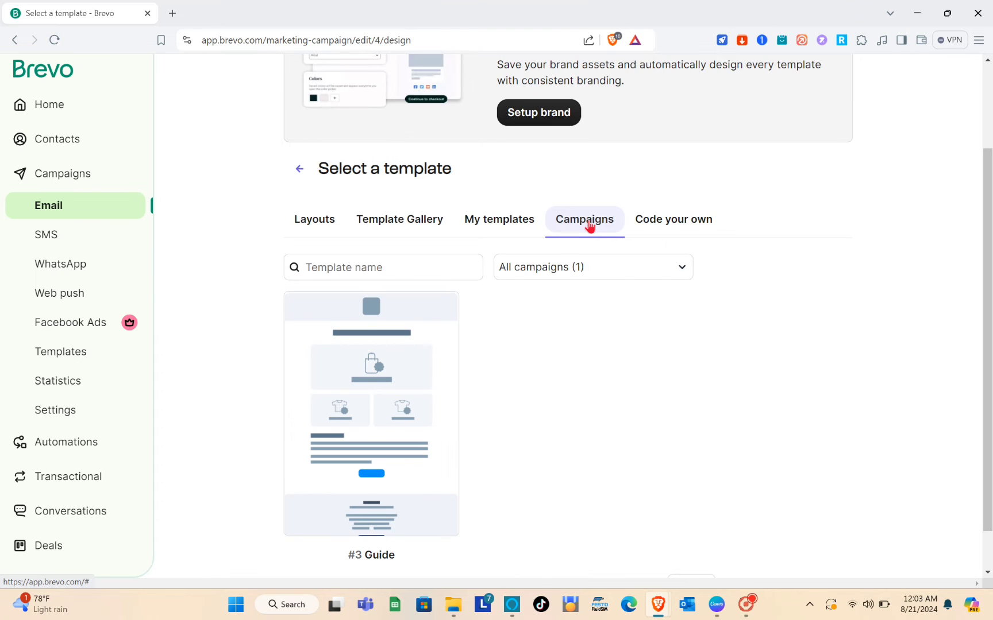
{"action": "left_click", "coordinate": [644, 226]}
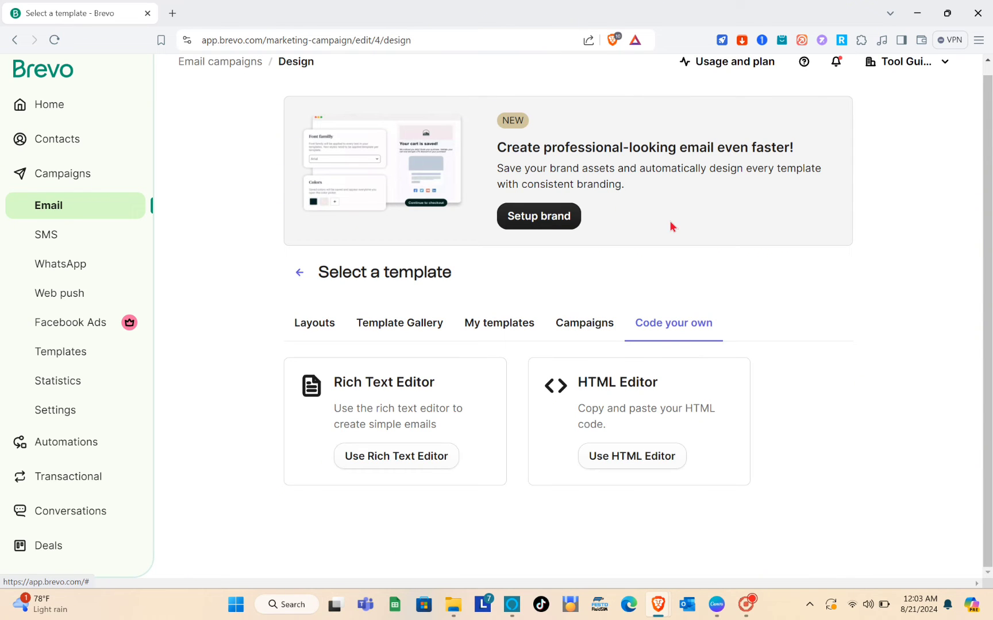
Step: Return to the Template Gallery and scroll through designs such as Premium benefits
{"action": "left_click", "coordinate": [404, 336]}
{"action": "scroll", "coordinate": [561, 481], "scroll_direction": "down", "scroll_amount": 6}
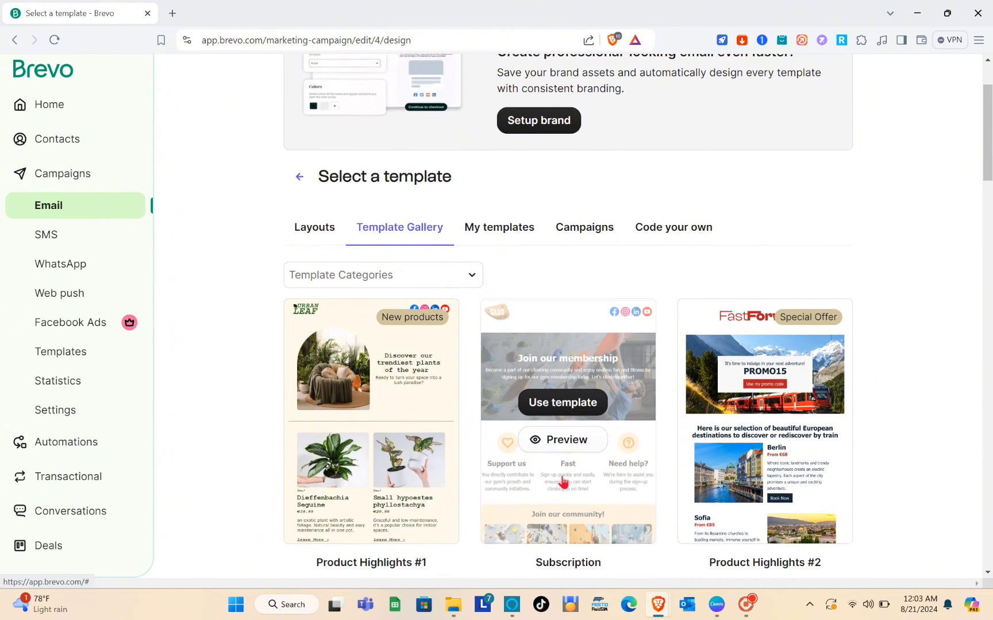
{"action": "scroll", "coordinate": [563, 482], "scroll_direction": "down", "scroll_amount": 8}
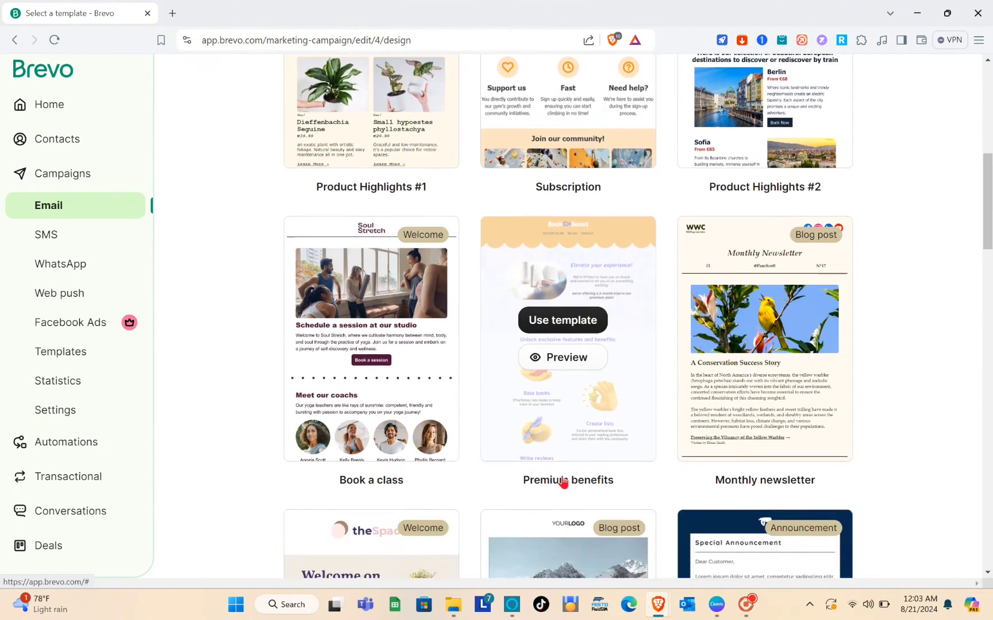
{"action": "scroll", "coordinate": [564, 483], "scroll_direction": "down", "scroll_amount": 1}
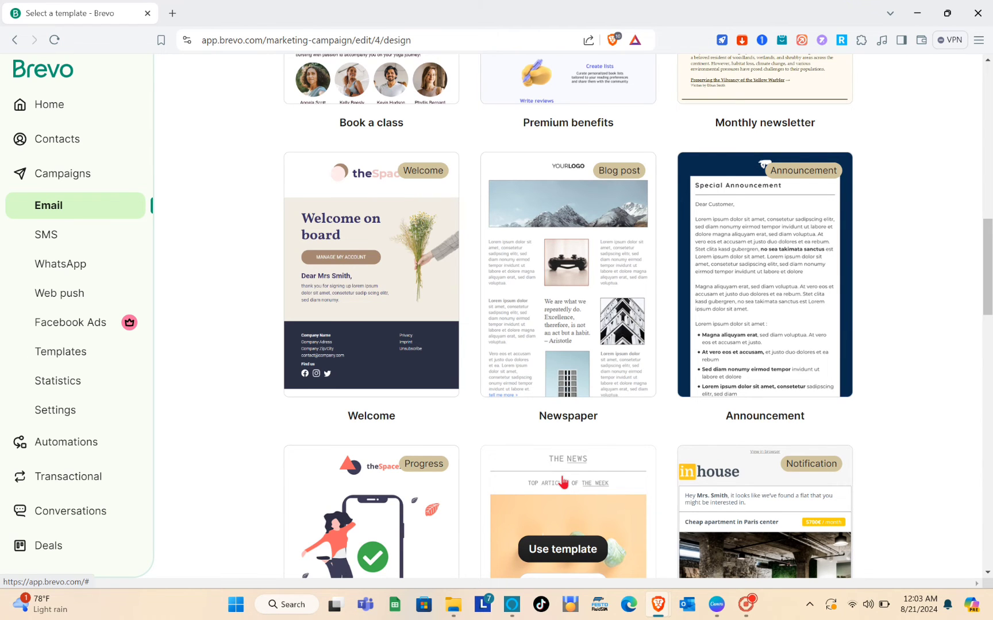
{"action": "scroll", "coordinate": [563, 483], "scroll_direction": "down", "scroll_amount": 3}
{"action": "scroll", "coordinate": [563, 482], "scroll_direction": "up", "scroll_amount": 10}
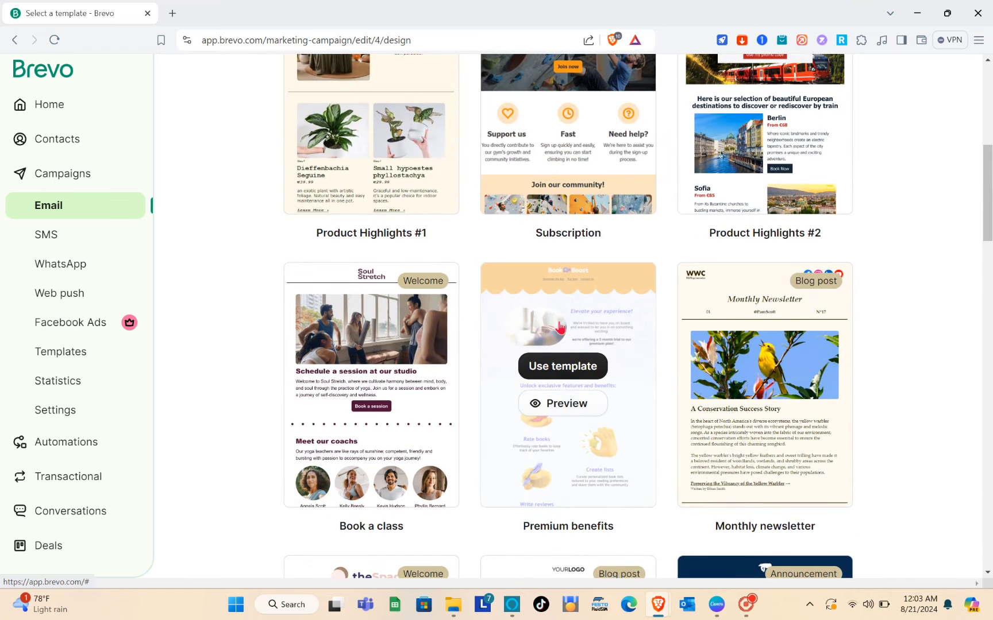
{"action": "left_click_drag", "start_coordinate": [571, 403], "coordinate": [563, 402]}
Step: Preview the Premium benefits design full size, then close it
{"action": "left_click", "coordinate": [563, 402]}
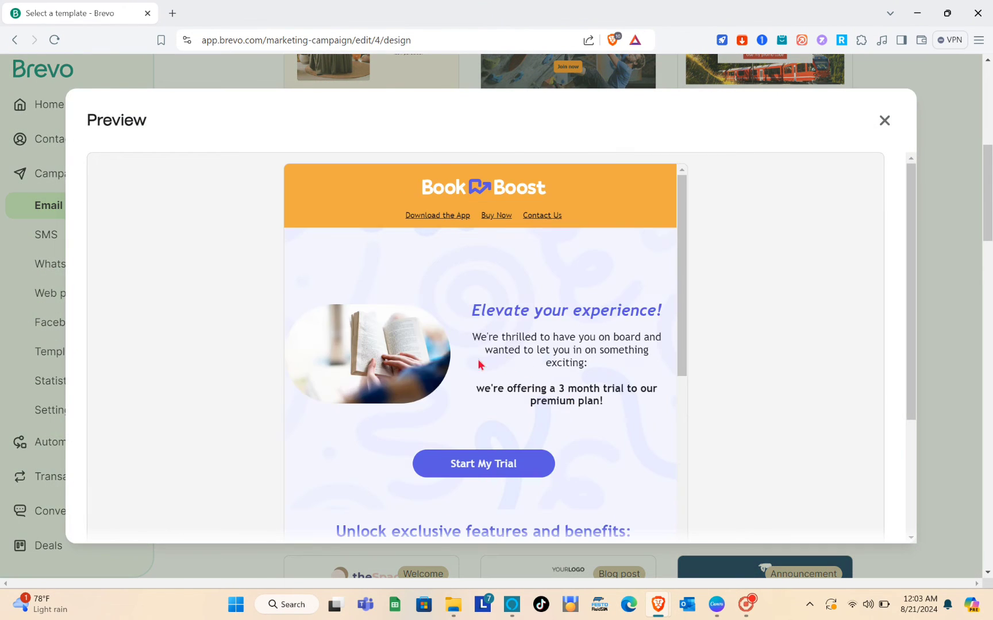
{"action": "scroll", "coordinate": [434, 347], "scroll_direction": "down", "scroll_amount": 1}
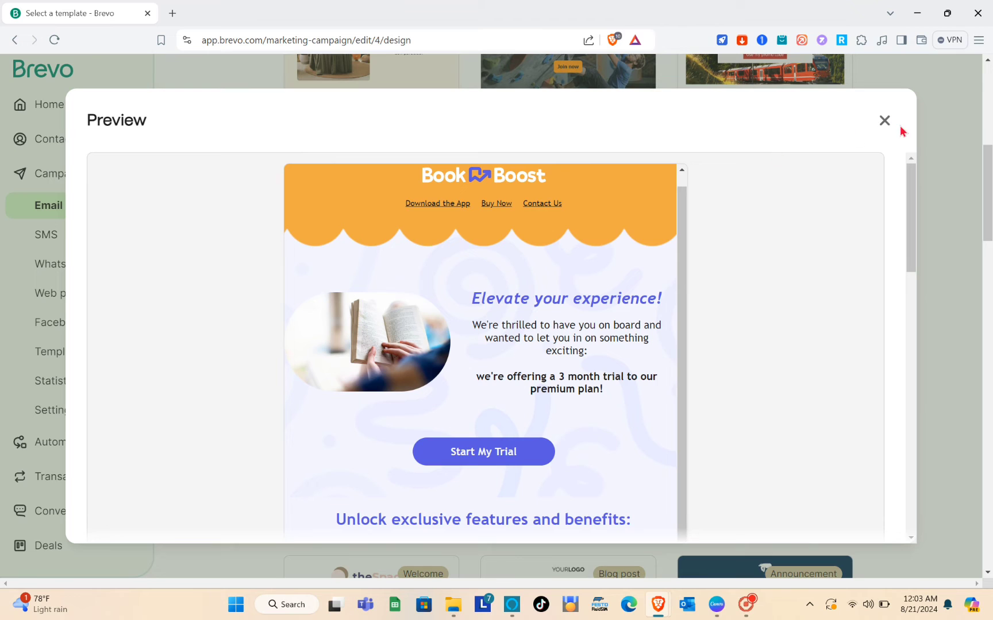
{"action": "left_click", "coordinate": [884, 120]}
{"action": "scroll", "coordinate": [579, 216], "scroll_direction": "up", "scroll_amount": 5}
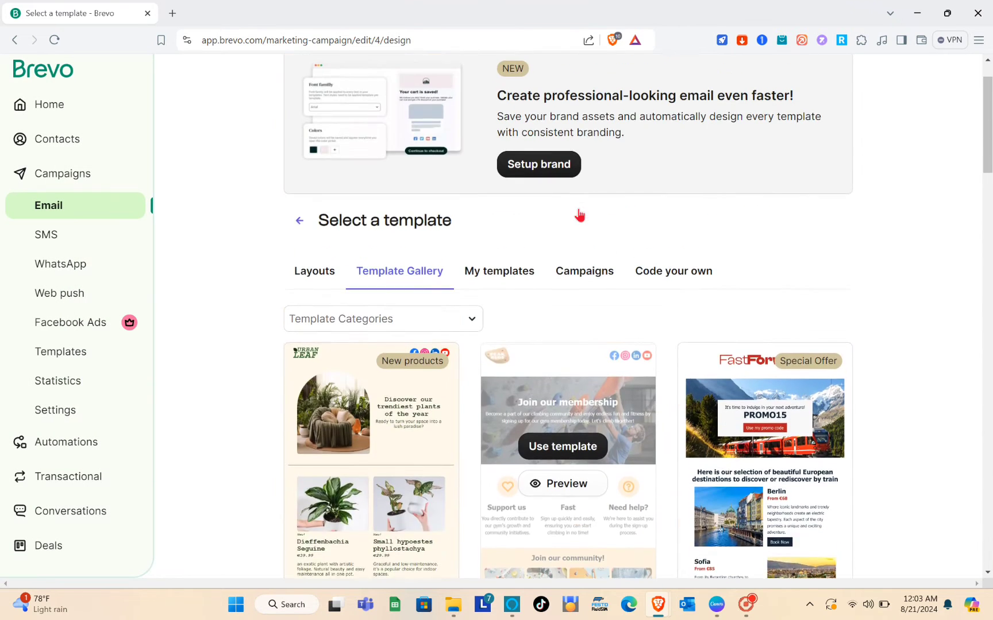
{"action": "scroll", "coordinate": [368, 402], "scroll_direction": "down", "scroll_amount": 3}
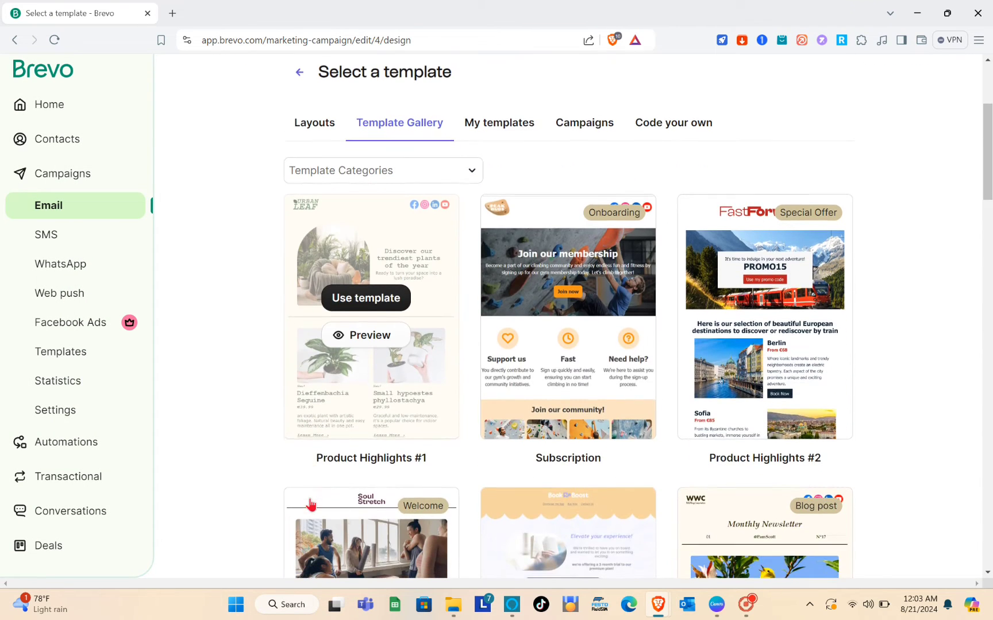
Step: Preview Product Highlights #1 and choose it as the campaign's template
{"action": "left_click", "coordinate": [370, 334]}
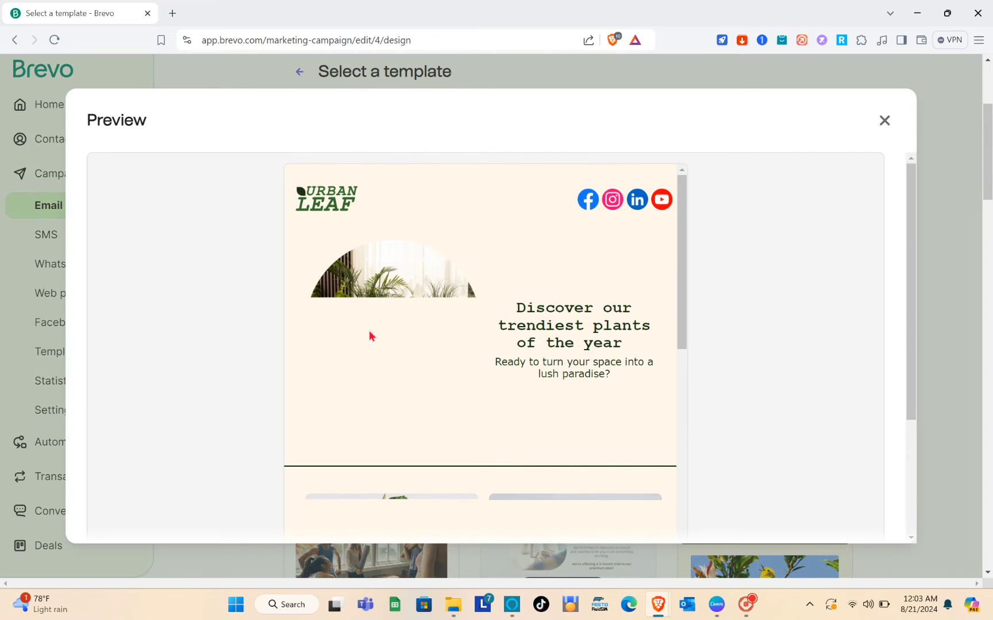
{"action": "scroll", "coordinate": [513, 295], "scroll_direction": "down", "scroll_amount": 9}
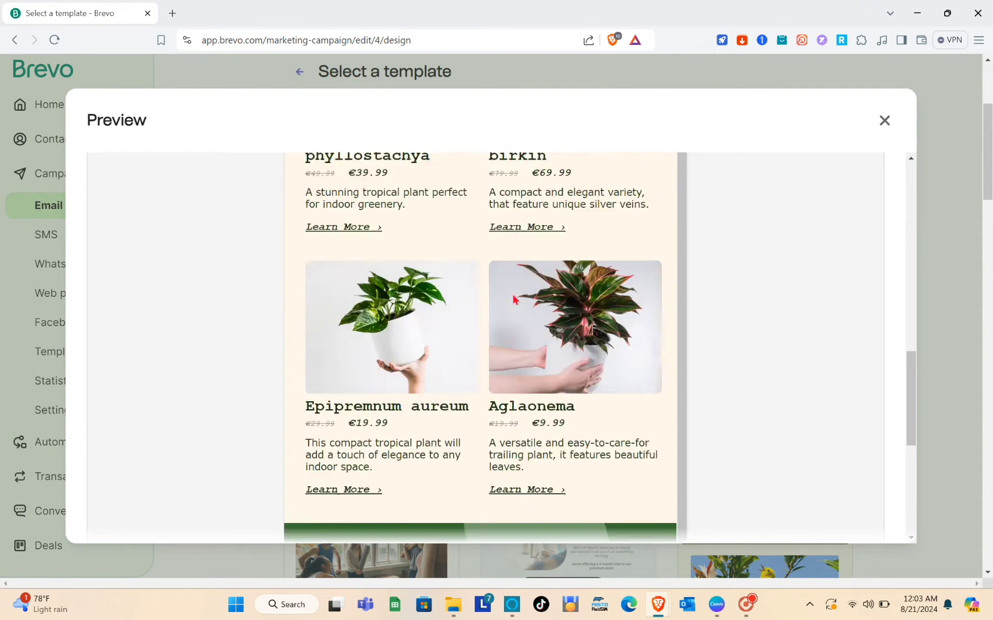
{"action": "scroll", "coordinate": [512, 294], "scroll_direction": "down", "scroll_amount": 5}
{"action": "scroll", "coordinate": [512, 298], "scroll_direction": "up", "scroll_amount": 15}
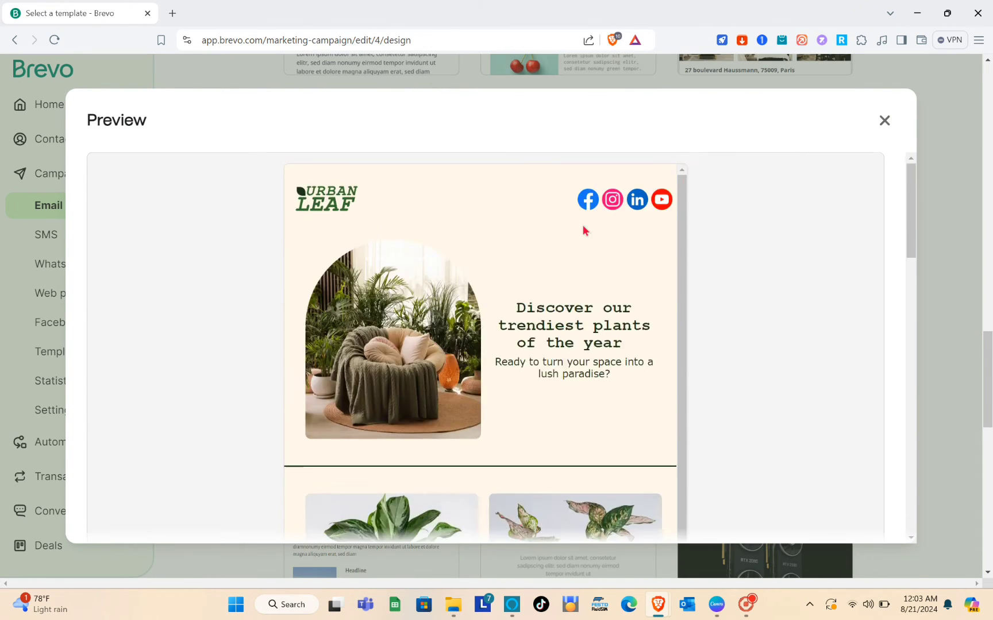
{"action": "left_click", "coordinate": [885, 121]}
{"action": "scroll", "coordinate": [353, 276], "scroll_direction": "up", "scroll_amount": 20}
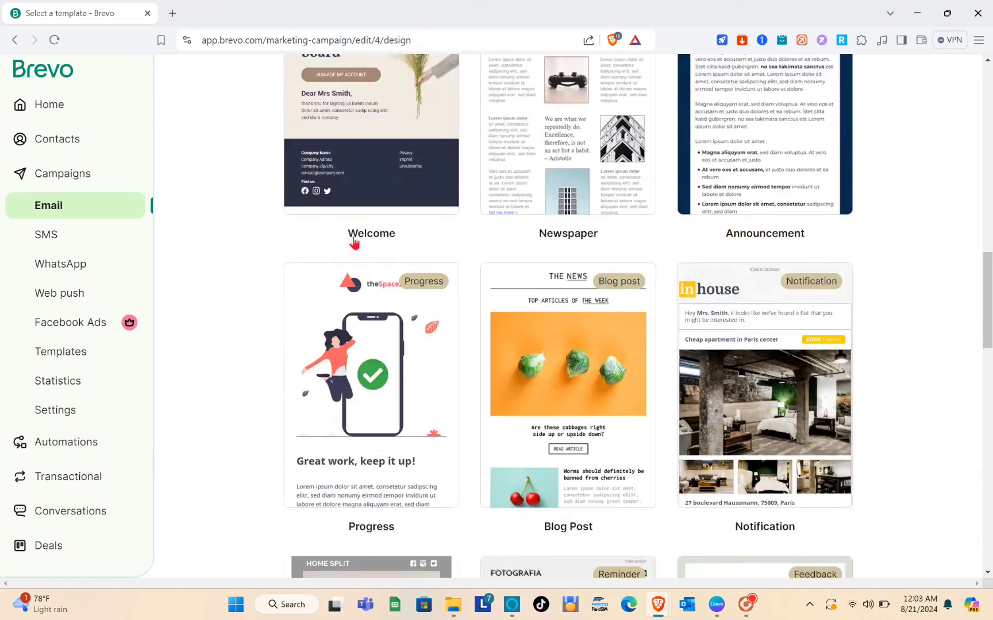
{"action": "scroll", "coordinate": [356, 252], "scroll_direction": "down", "scroll_amount": 4}
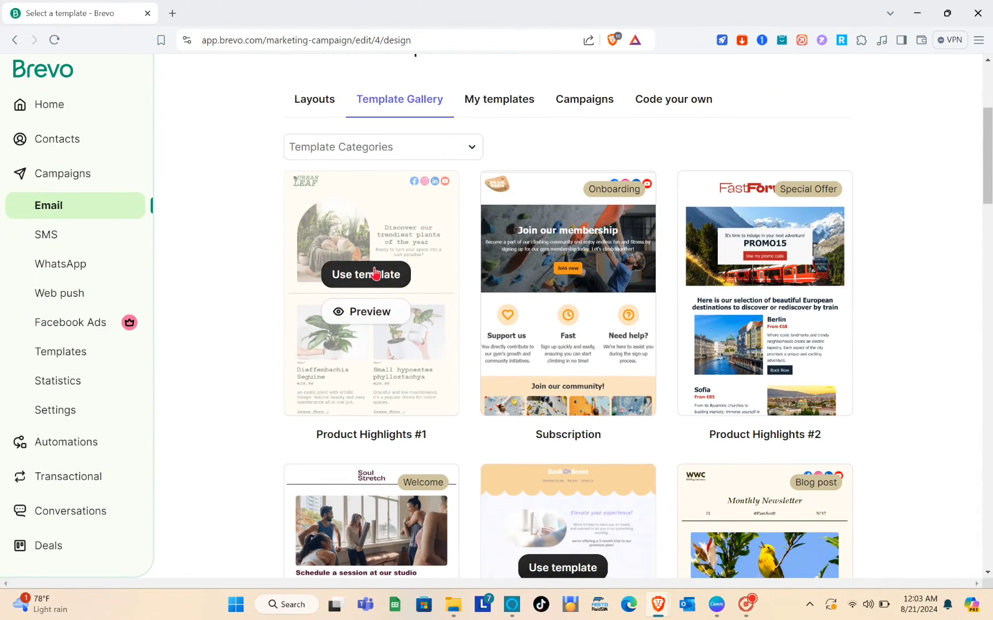
{"action": "left_click", "coordinate": [376, 276]}
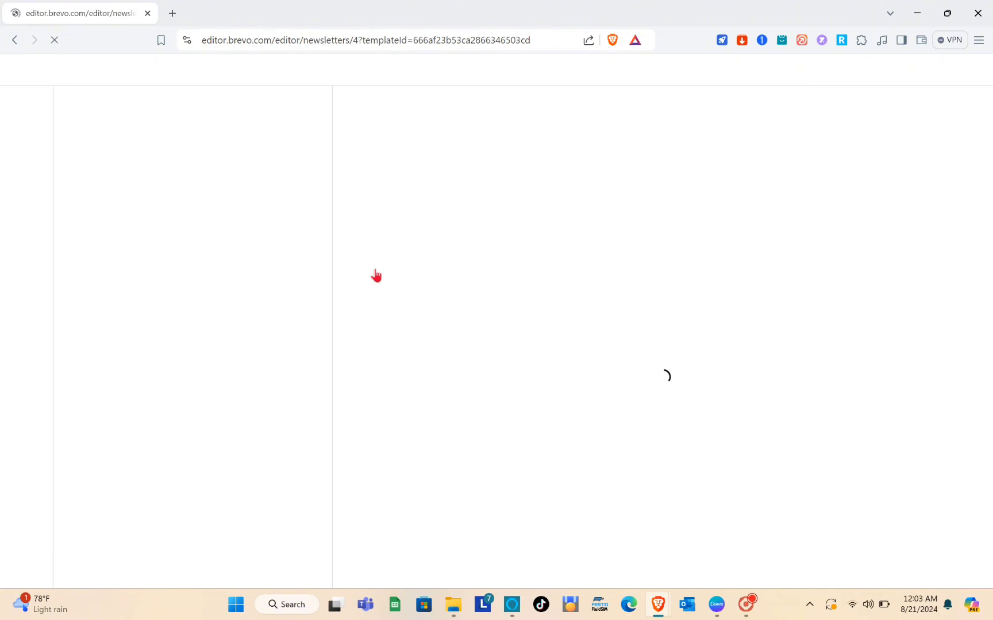
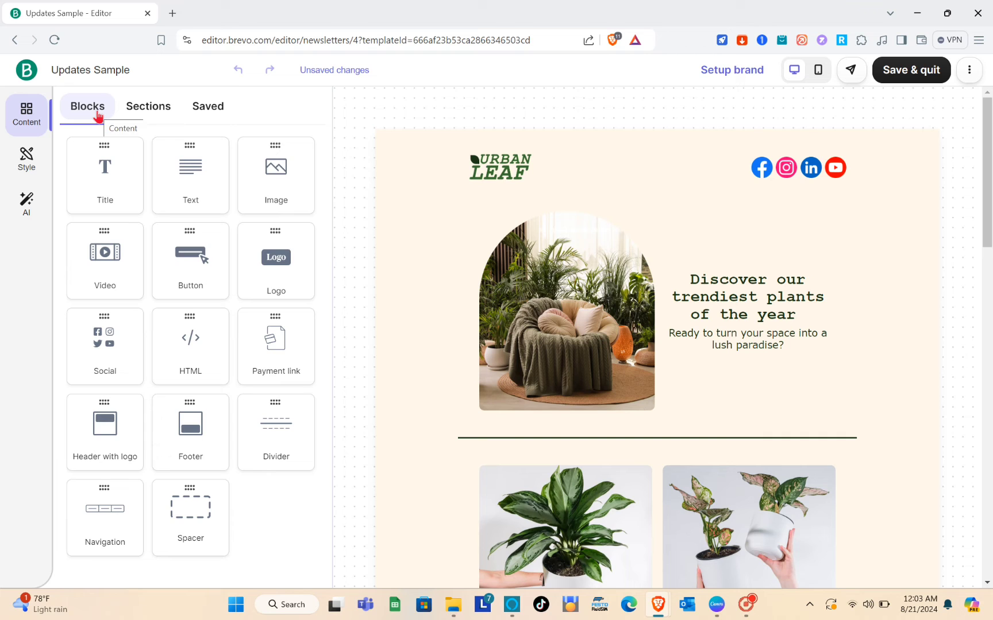
Step: After glancing at Sections and Saved, drop an empty Image block over the armchair photo
{"action": "left_click", "coordinate": [145, 113]}
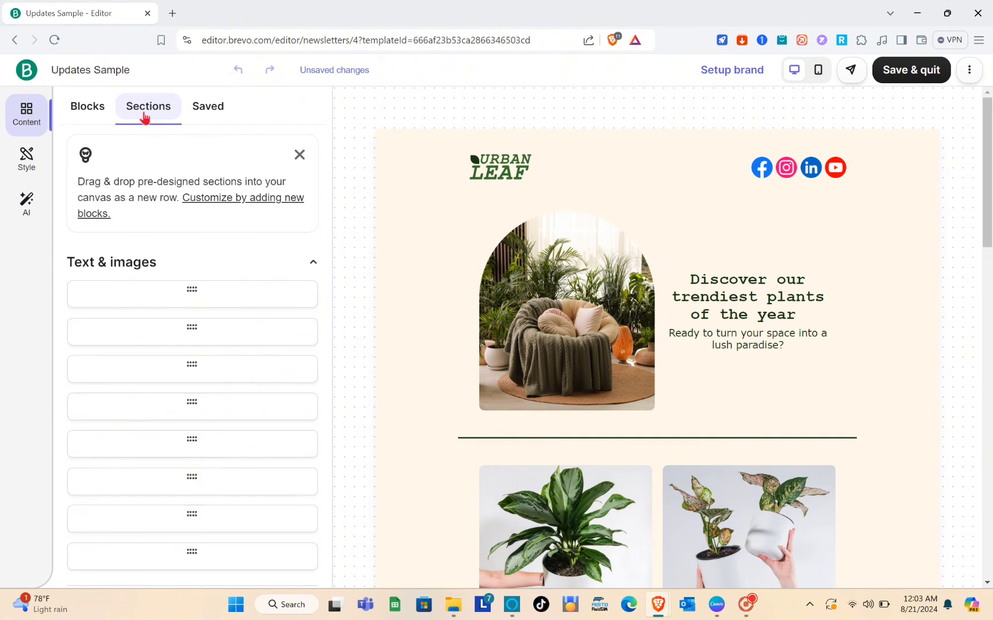
{"action": "left_click", "coordinate": [208, 115]}
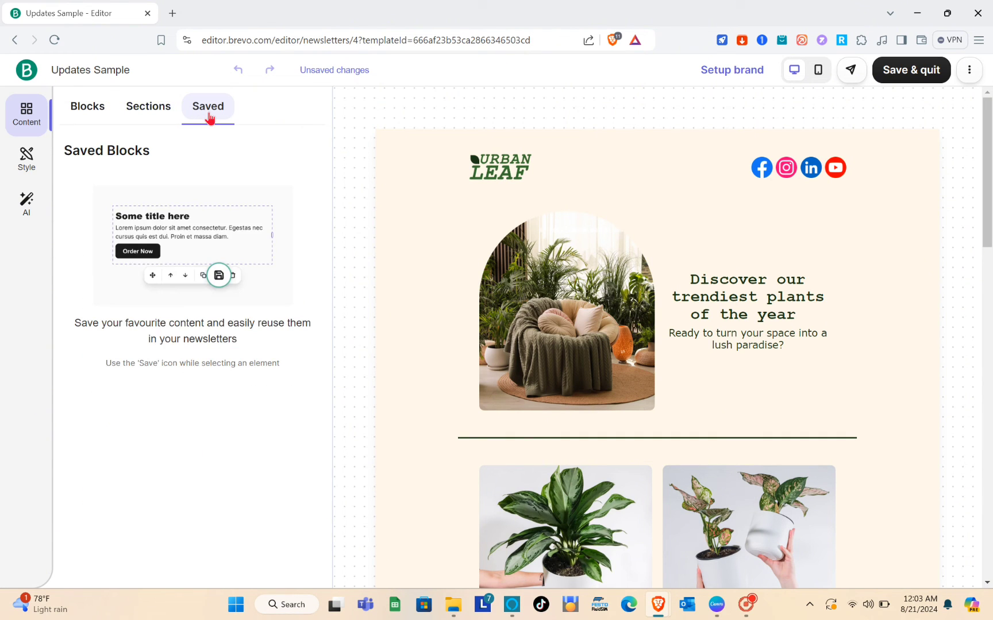
{"action": "left_click", "coordinate": [97, 107]}
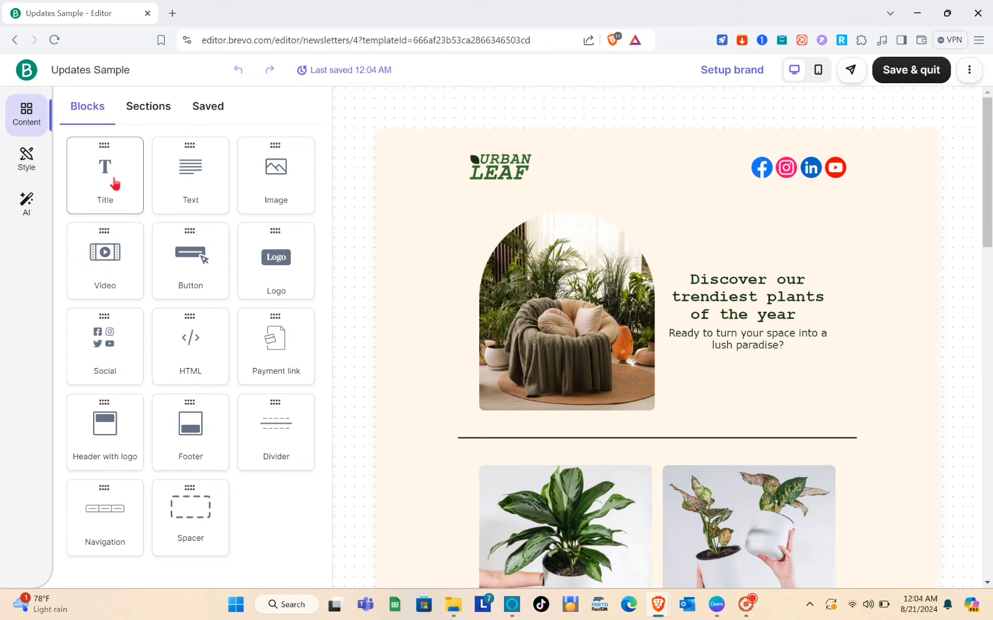
{"action": "left_click_drag", "start_coordinate": [176, 172], "coordinate": [501, 305]}
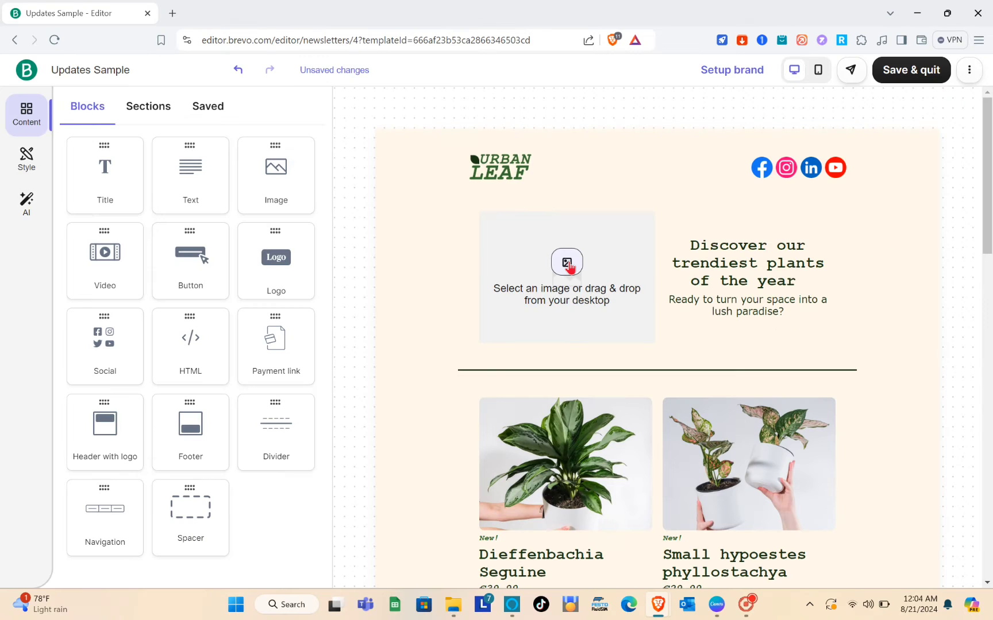
Step: Insert Untitled_design_jpg, the floral Welcome image from My files, into the empty slot
{"action": "left_click", "coordinate": [567, 262]}
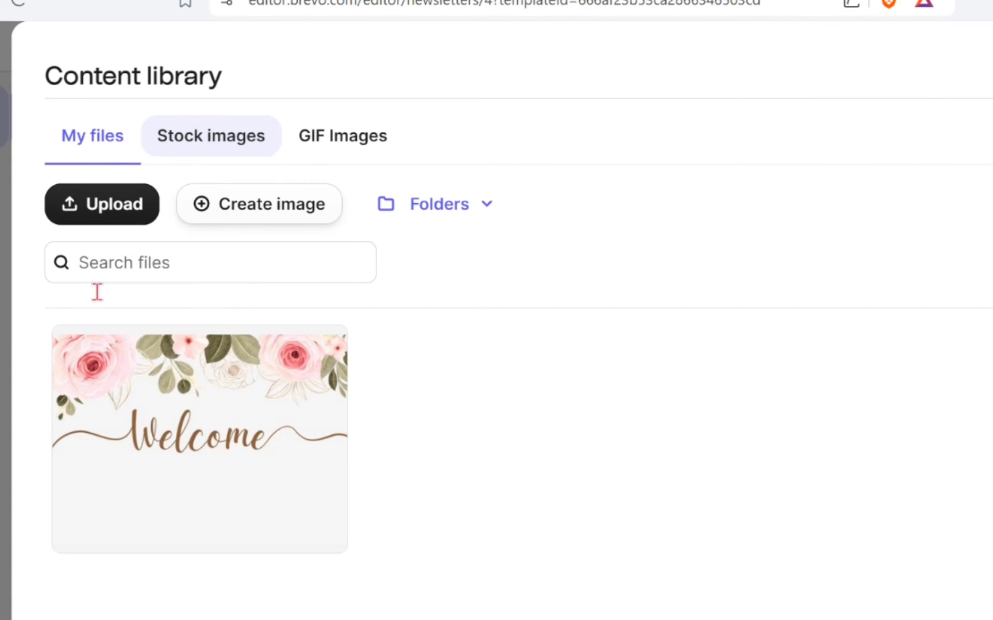
{"action": "left_click", "coordinate": [168, 438]}
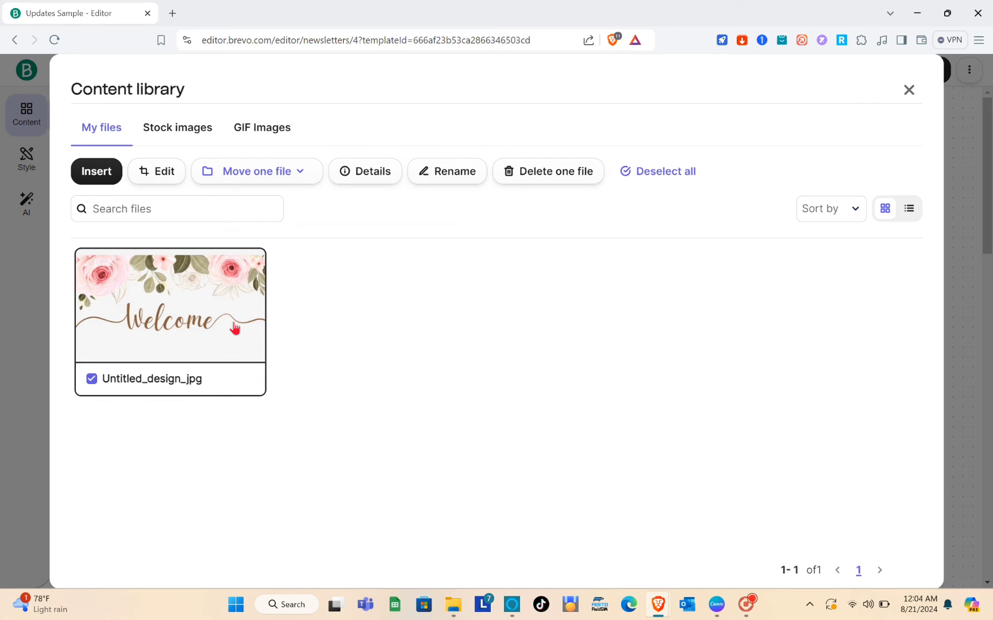
{"action": "left_click", "coordinate": [400, 329]}
{"action": "left_click", "coordinate": [241, 329]}
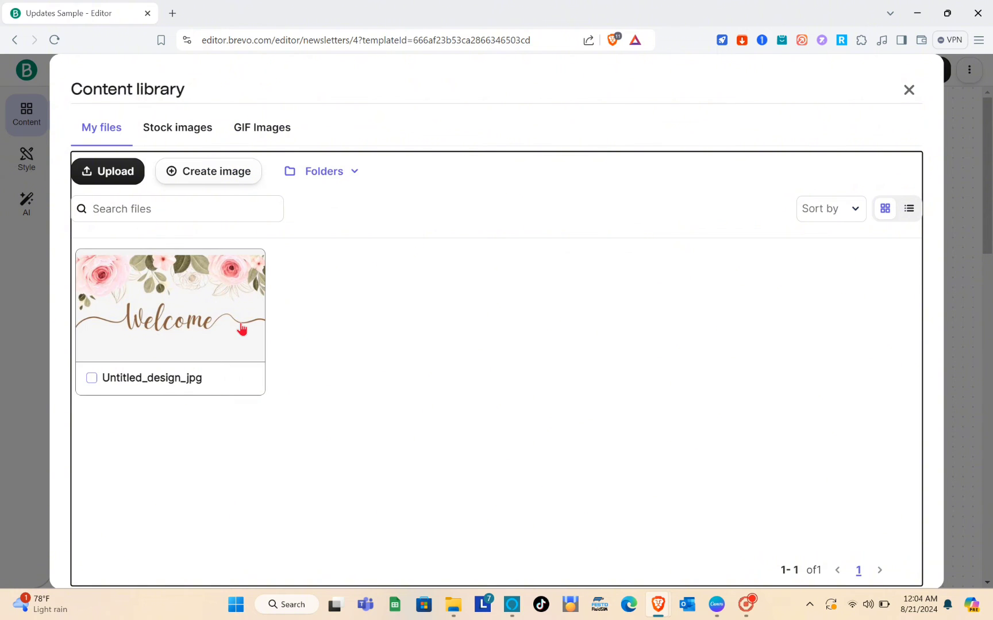
{"action": "left_click", "coordinate": [203, 317]}
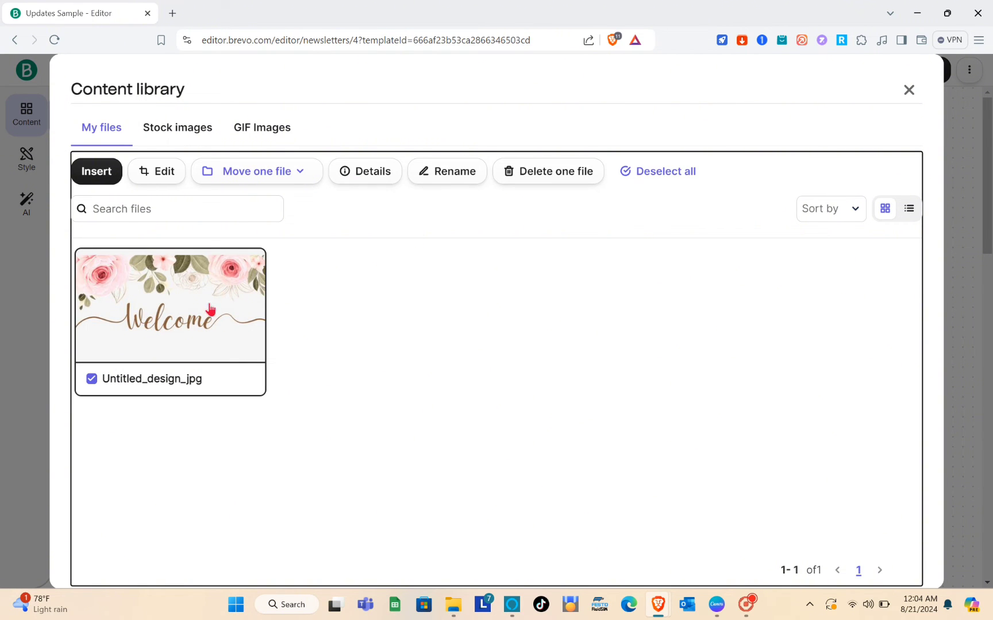
{"action": "left_click", "coordinate": [94, 174]}
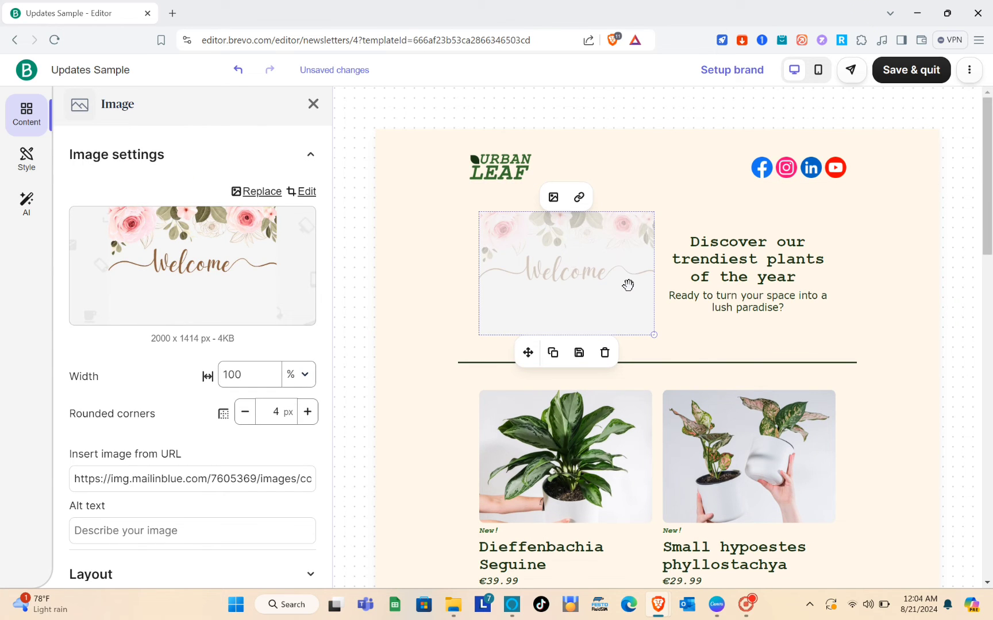
Step: Set the image-and-headline row's background colour to light grey E3DEDE
{"action": "left_click", "coordinate": [417, 292]}
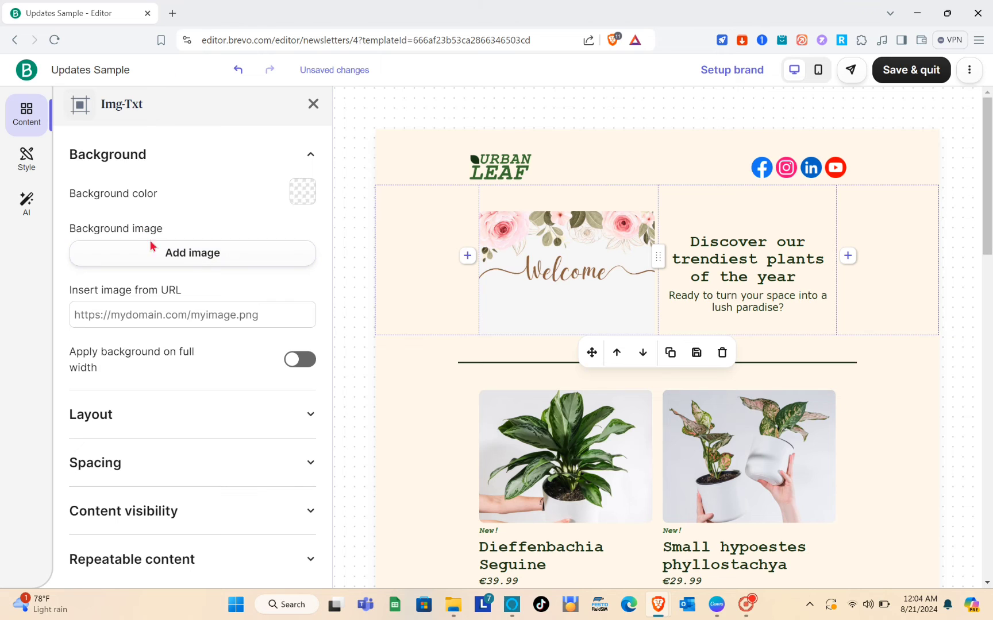
{"action": "left_click", "coordinate": [103, 155]}
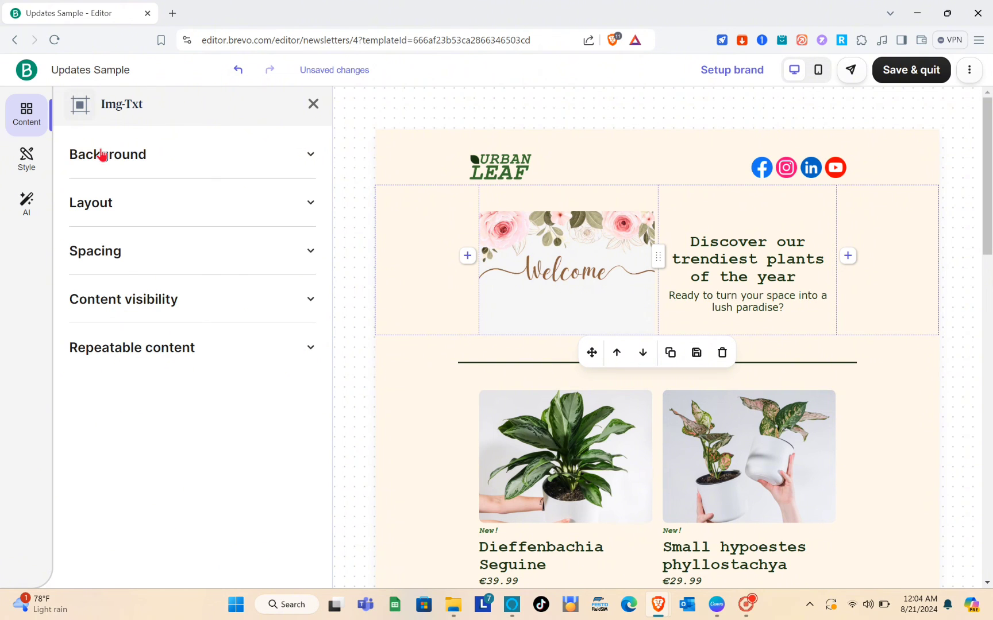
{"action": "left_click", "coordinate": [102, 155]}
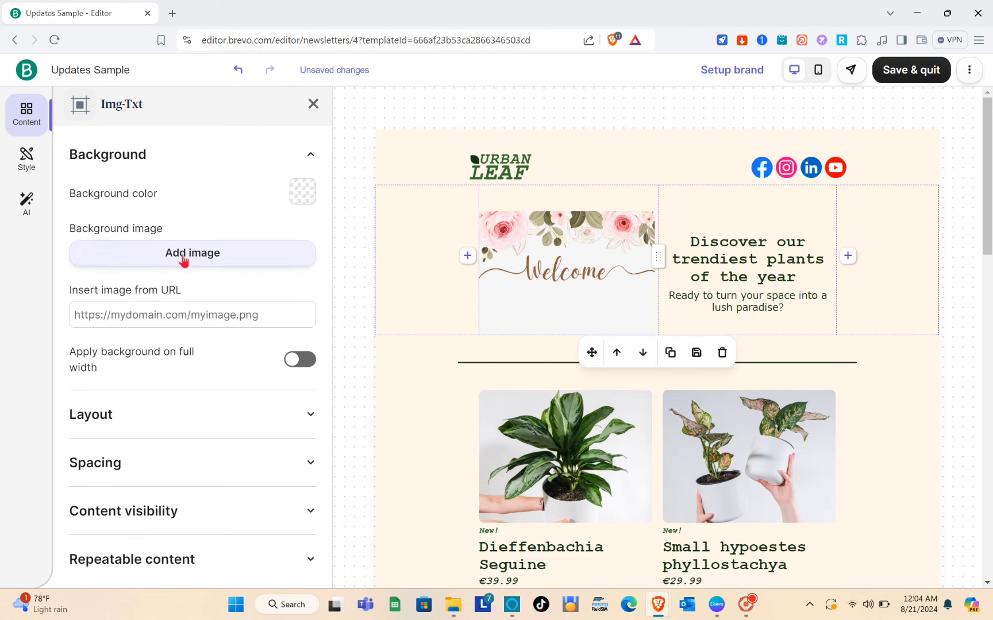
{"action": "scroll", "coordinate": [184, 266], "scroll_direction": "down", "scroll_amount": 1}
{"action": "scroll", "coordinate": [240, 231], "scroll_direction": "up", "scroll_amount": 1}
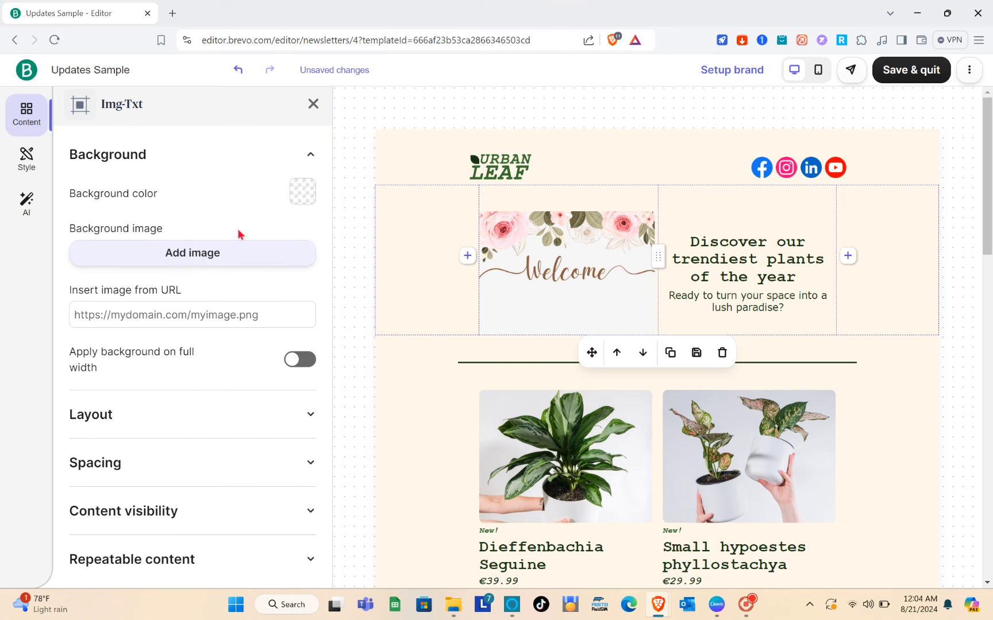
{"action": "left_click", "coordinate": [311, 194]}
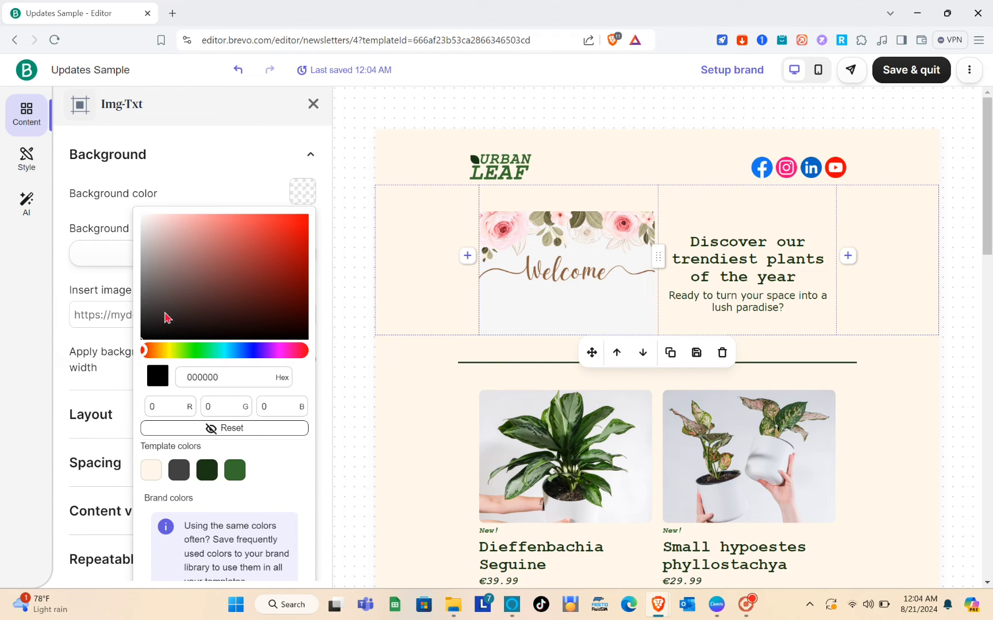
{"action": "left_click_drag", "start_coordinate": [199, 289], "coordinate": [181, 309]}
{"action": "left_click_drag", "start_coordinate": [172, 269], "coordinate": [145, 230]}
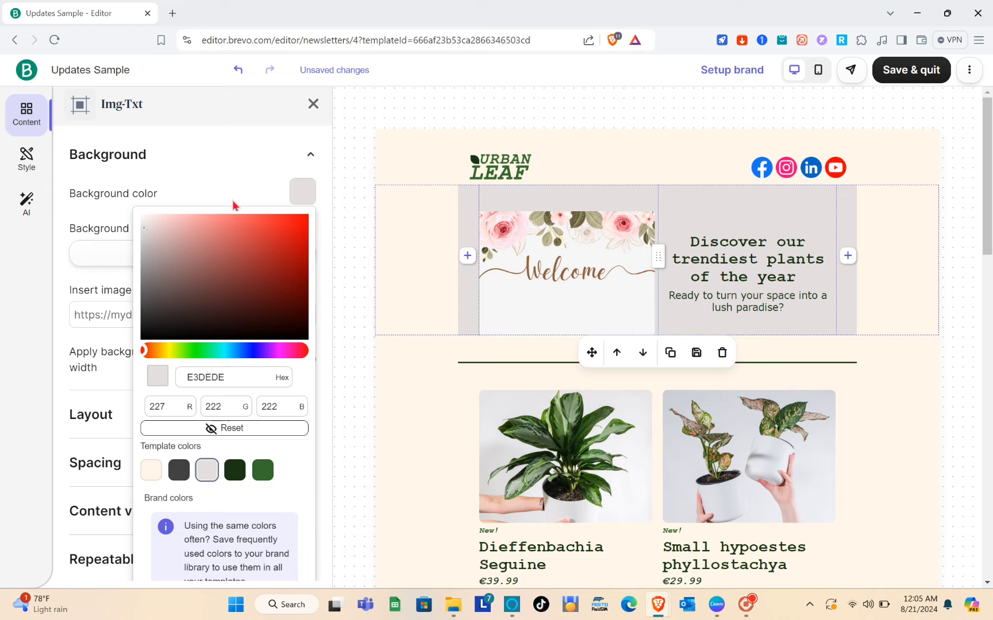
{"action": "left_click", "coordinate": [287, 165]}
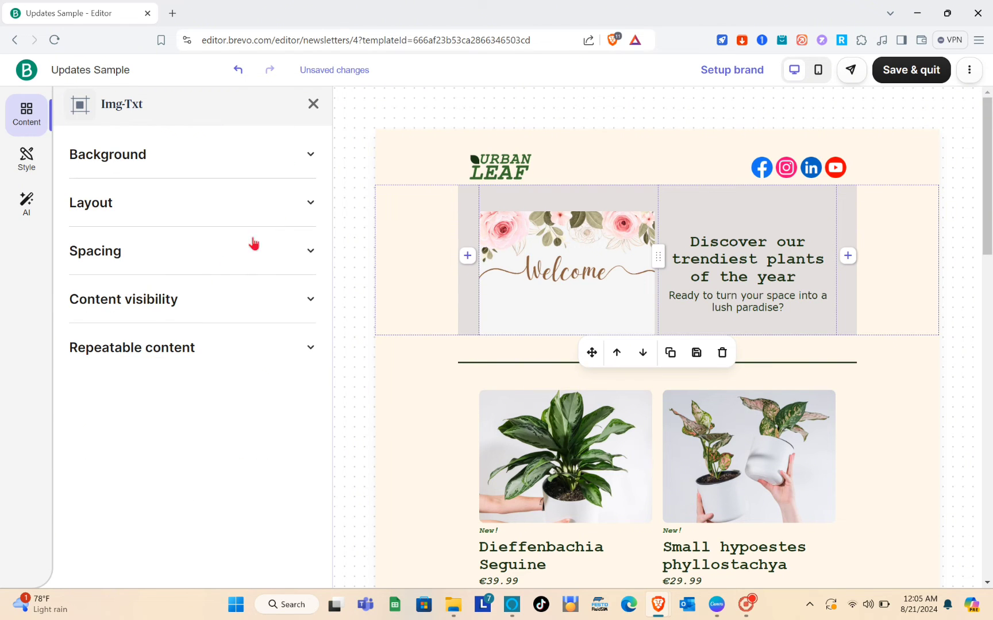
Step: Review the row's Layout, Spacing, visibility and repeatable content options, then close the row settings
{"action": "left_click", "coordinate": [311, 205]}
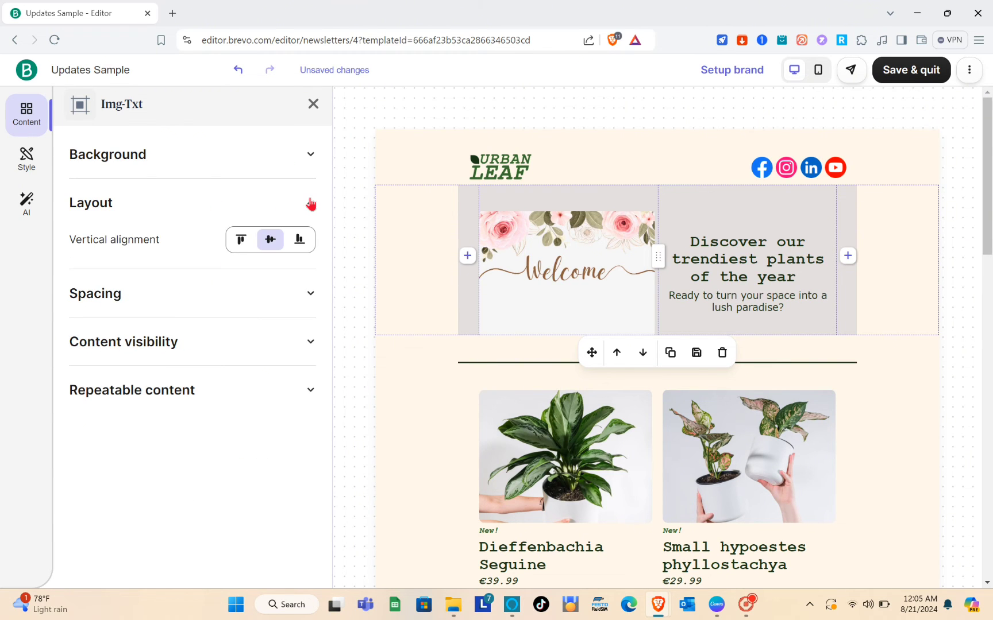
{"action": "left_click", "coordinate": [311, 205]}
{"action": "left_click", "coordinate": [309, 256]}
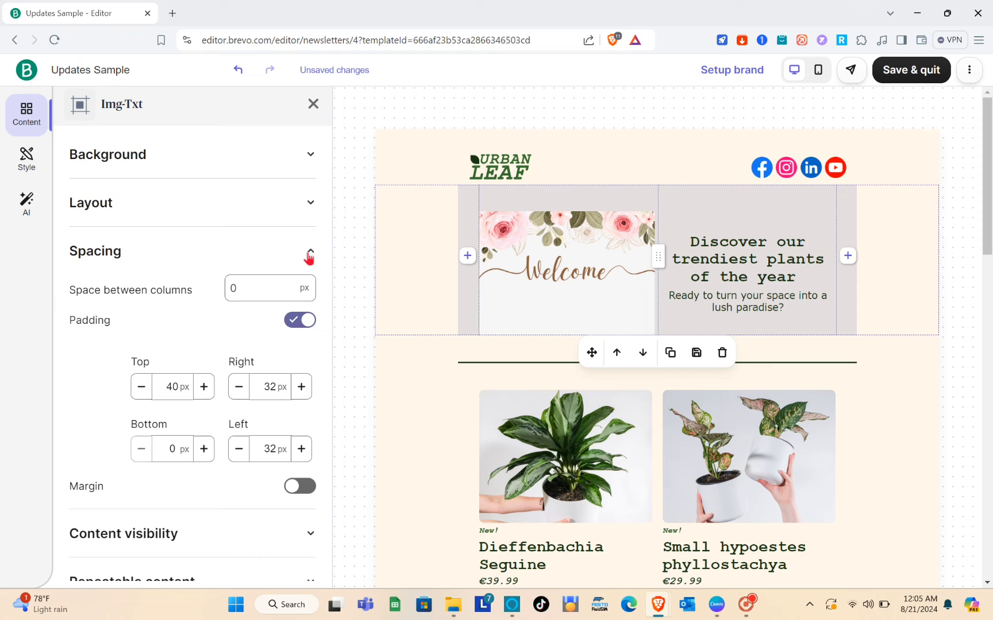
{"action": "left_click", "coordinate": [310, 257]}
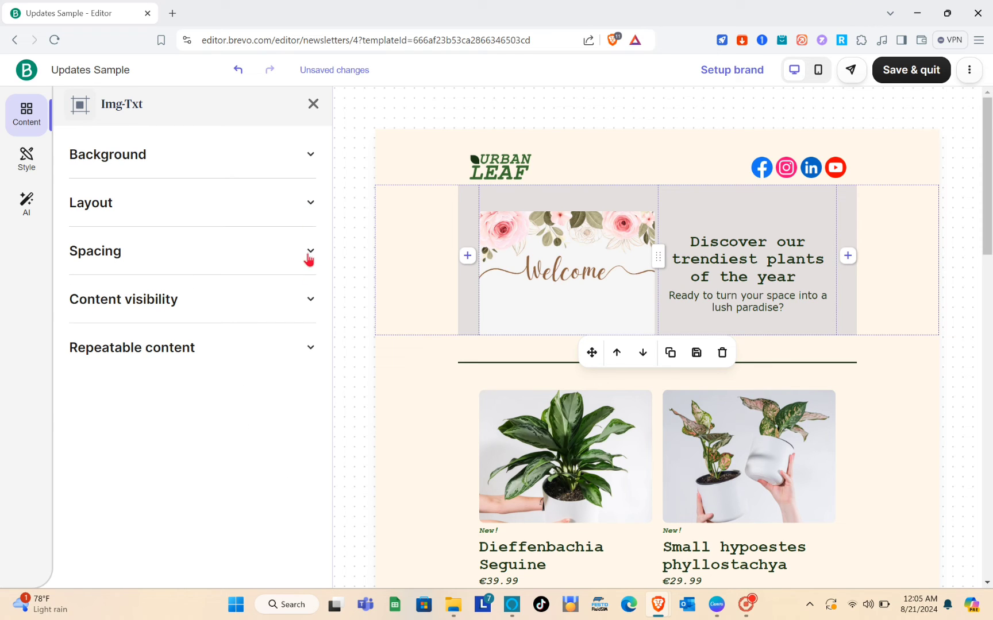
{"action": "left_click", "coordinate": [311, 296]}
{"action": "left_click", "coordinate": [311, 295]}
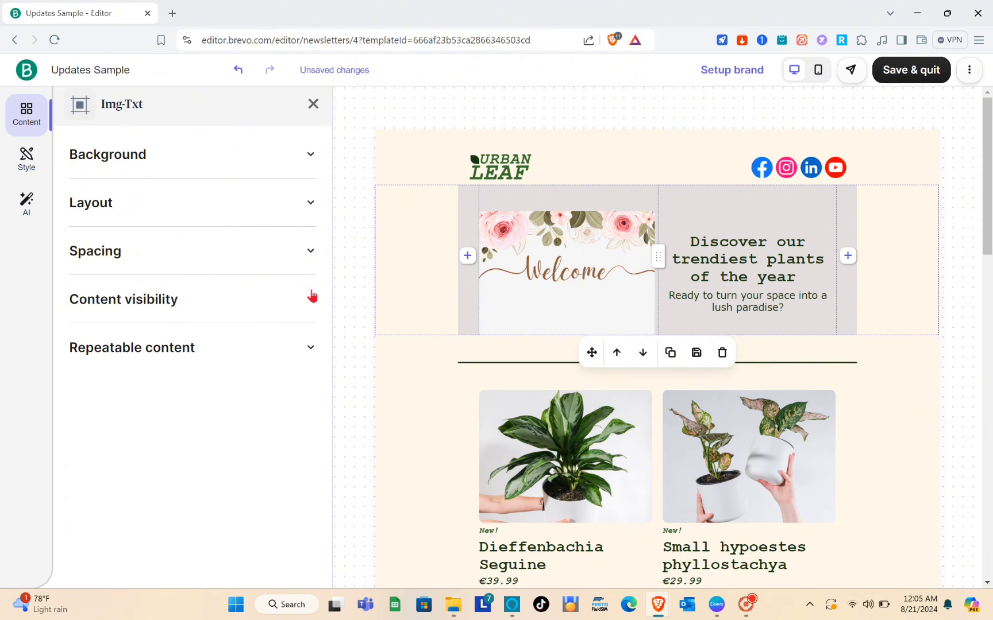
{"action": "left_click", "coordinate": [316, 345]}
{"action": "left_click", "coordinate": [316, 345]}
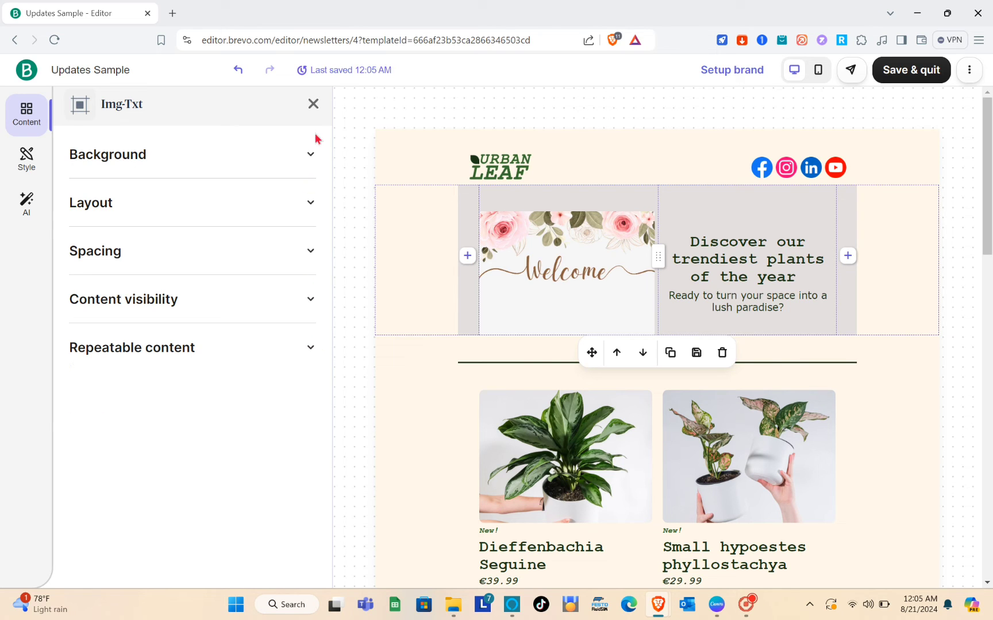
{"action": "left_click", "coordinate": [313, 104]}
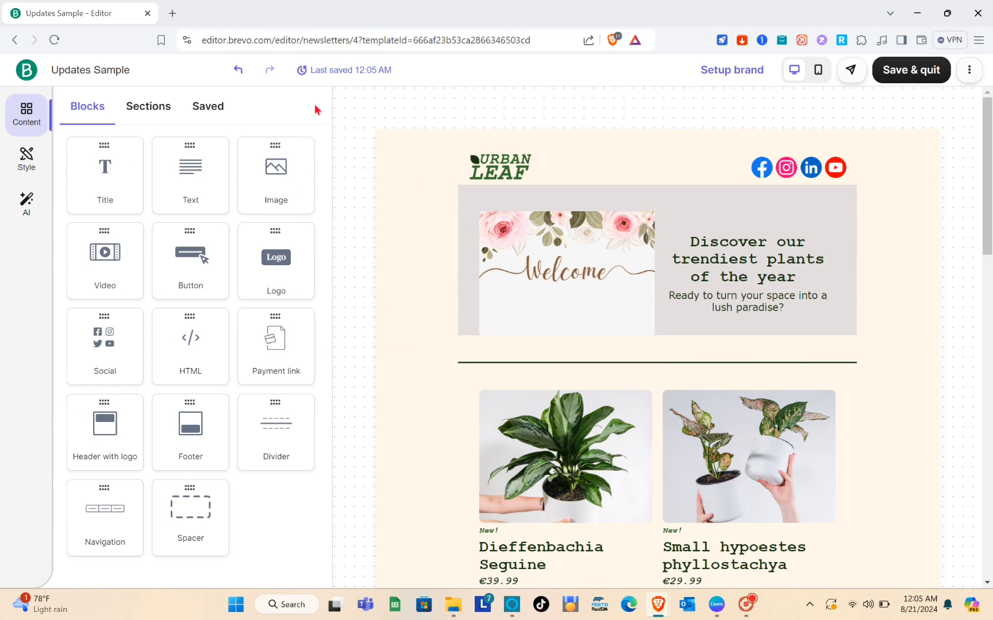
Step: Delete the Urban Leaf logo and turn its spot into an empty image block
{"action": "left_click", "coordinate": [515, 170]}
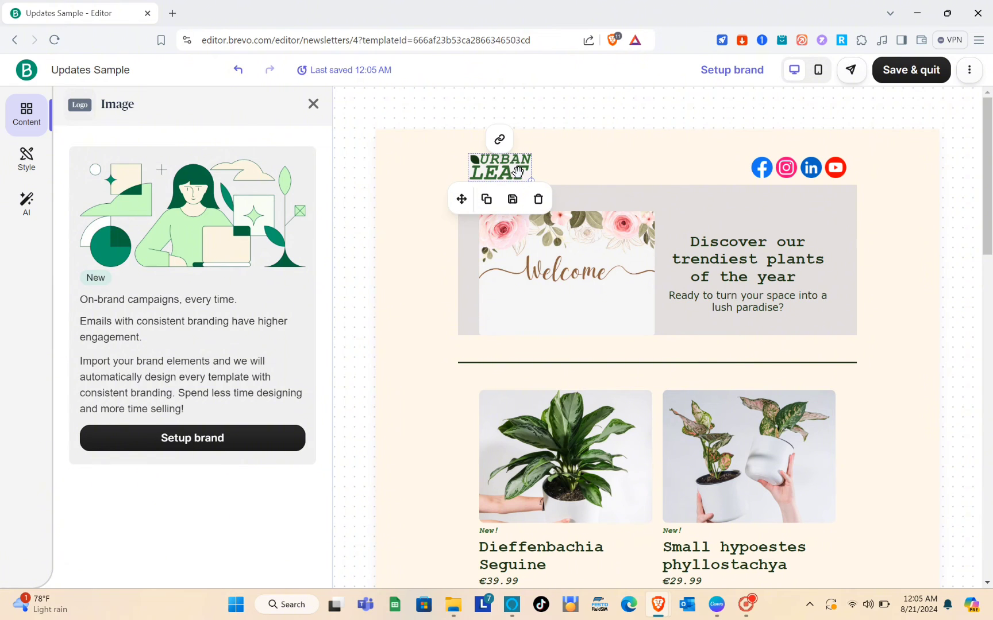
{"action": "left_click", "coordinate": [538, 200]}
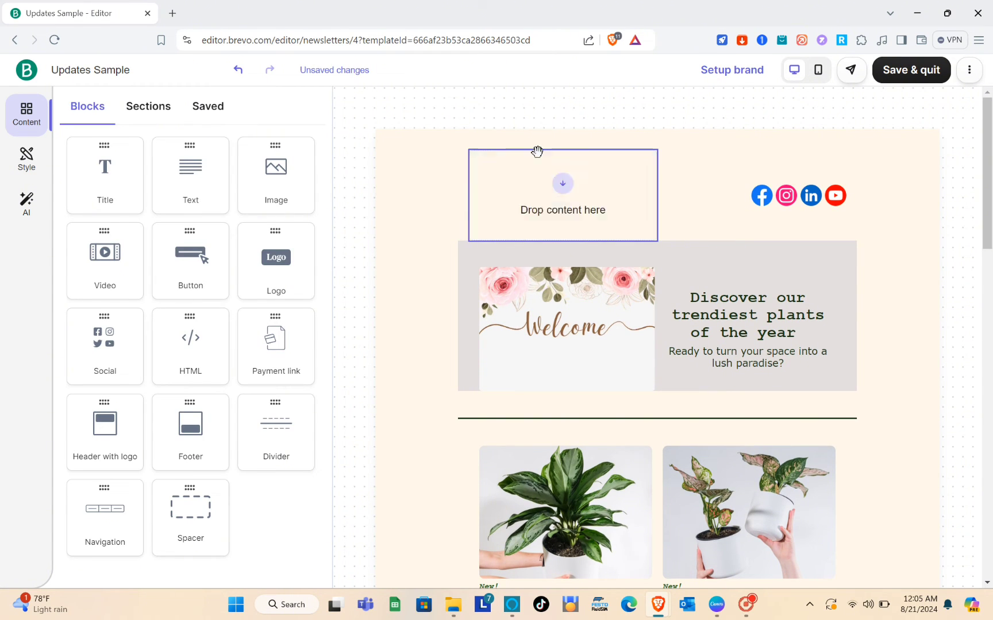
{"action": "left_click", "coordinate": [563, 212]}
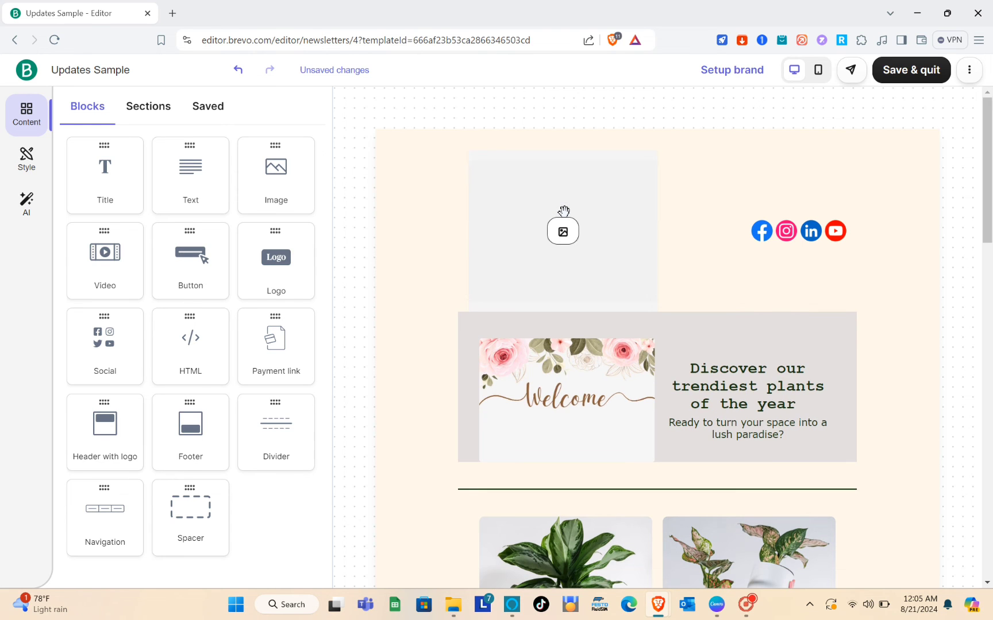
Step: Fill the new image block with the pink cocktail stock photo from Pexels
{"action": "left_click", "coordinate": [563, 220]}
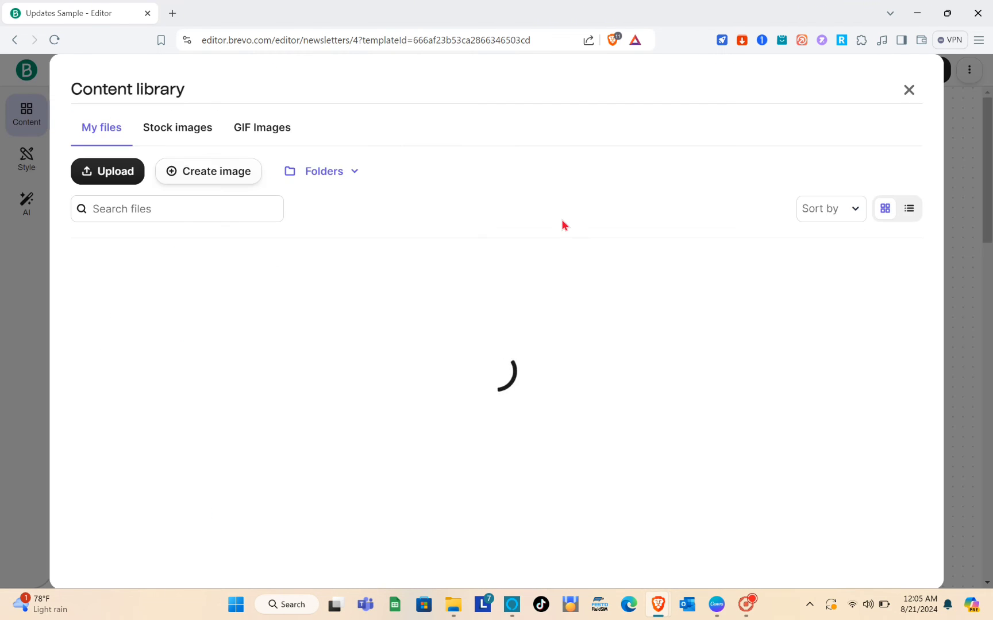
{"action": "left_click", "coordinate": [170, 140]}
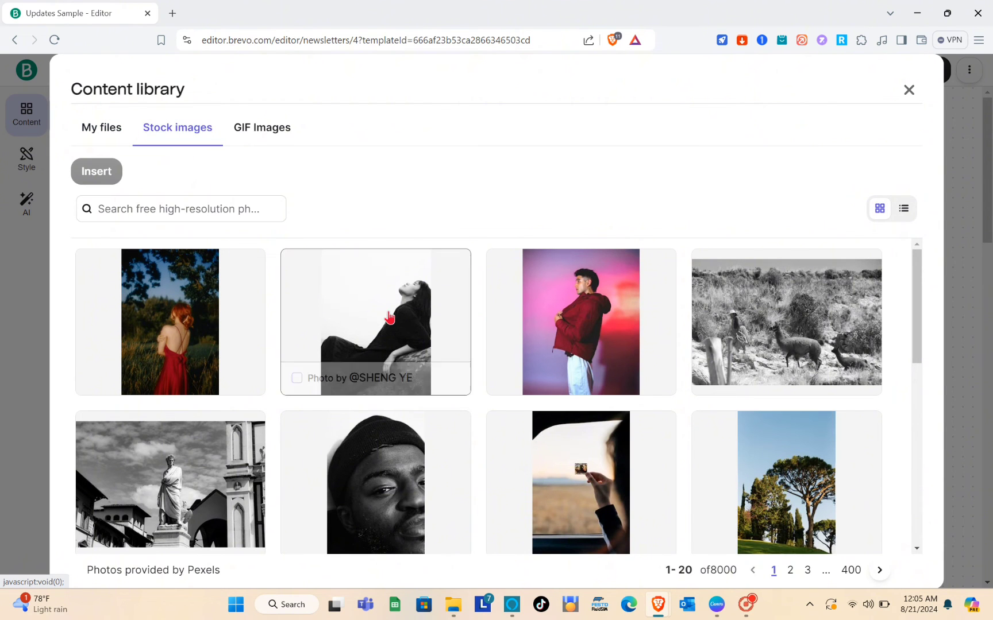
{"action": "scroll", "coordinate": [436, 344], "scroll_direction": "down", "scroll_amount": 3}
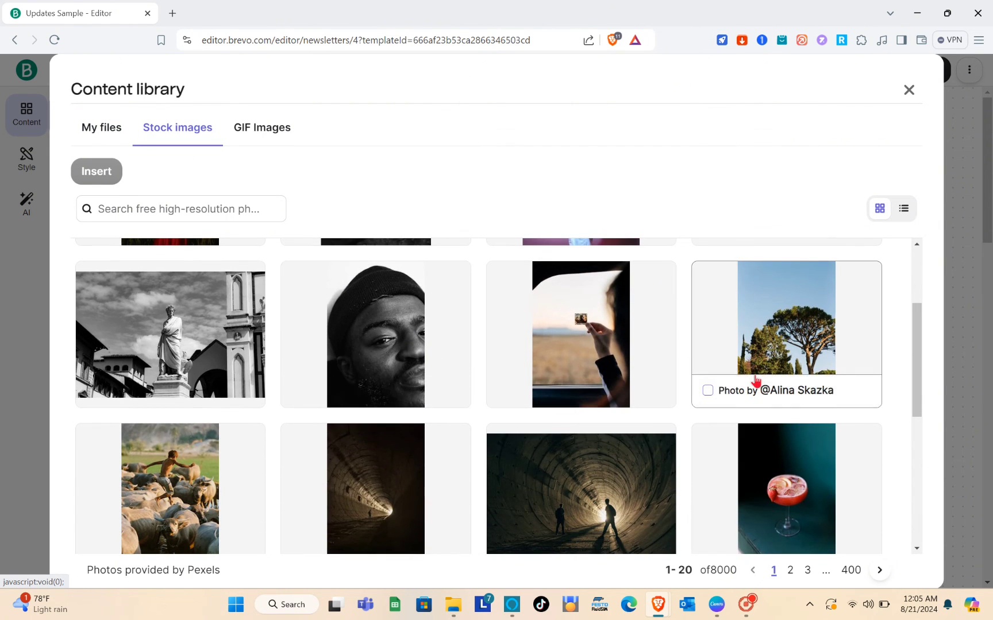
{"action": "left_click", "coordinate": [740, 391]}
{"action": "left_click", "coordinate": [777, 494]}
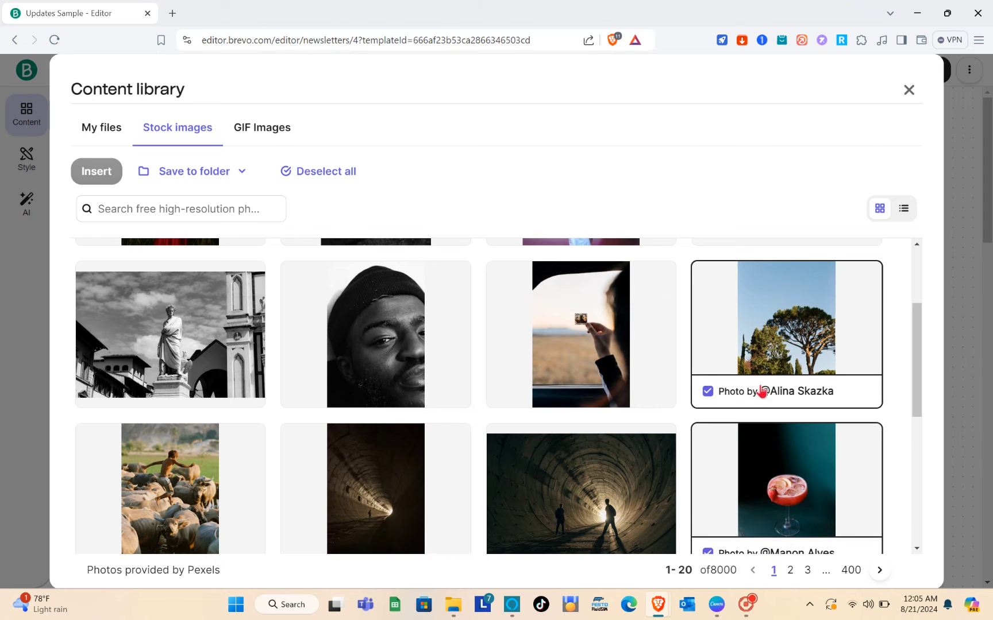
{"action": "left_click", "coordinate": [758, 369]}
{"action": "left_click", "coordinate": [98, 172]}
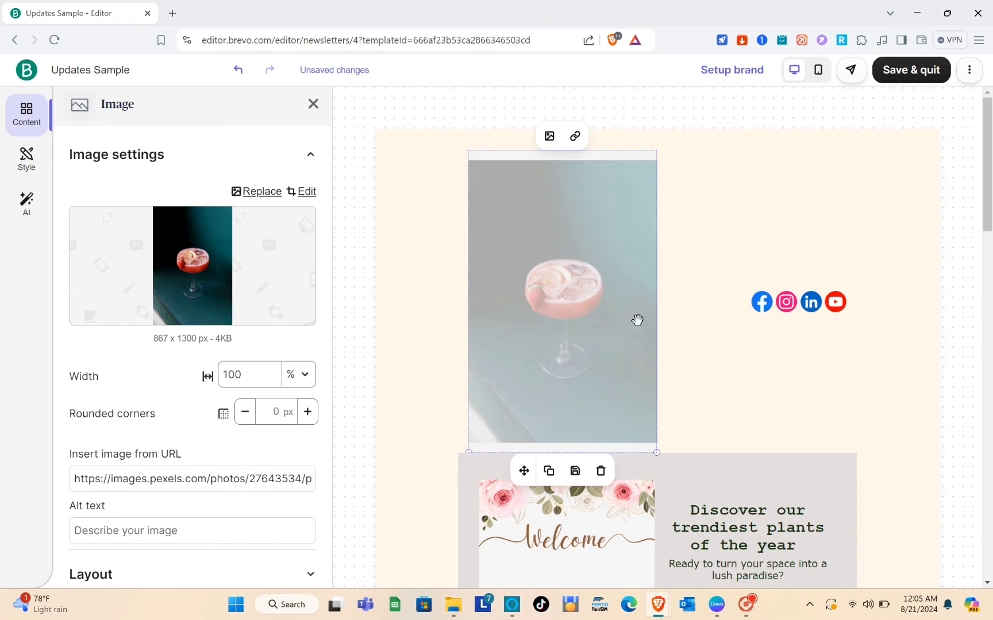
{"action": "scroll", "coordinate": [656, 318], "scroll_direction": "down", "scroll_amount": 5}
{"action": "scroll", "coordinate": [656, 318], "scroll_direction": "up", "scroll_amount": 5}
{"action": "scroll", "coordinate": [746, 305], "scroll_direction": "down", "scroll_amount": 1}
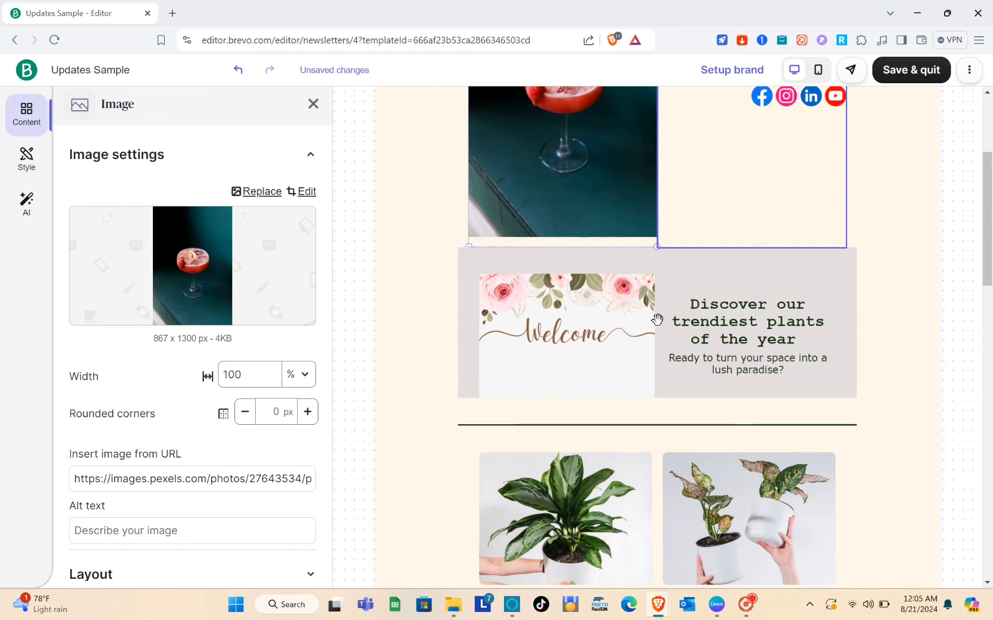
Step: Delete the 'Discover our trendiest plants of the year' heading block
{"action": "triple_click", "coordinate": [776, 321]}
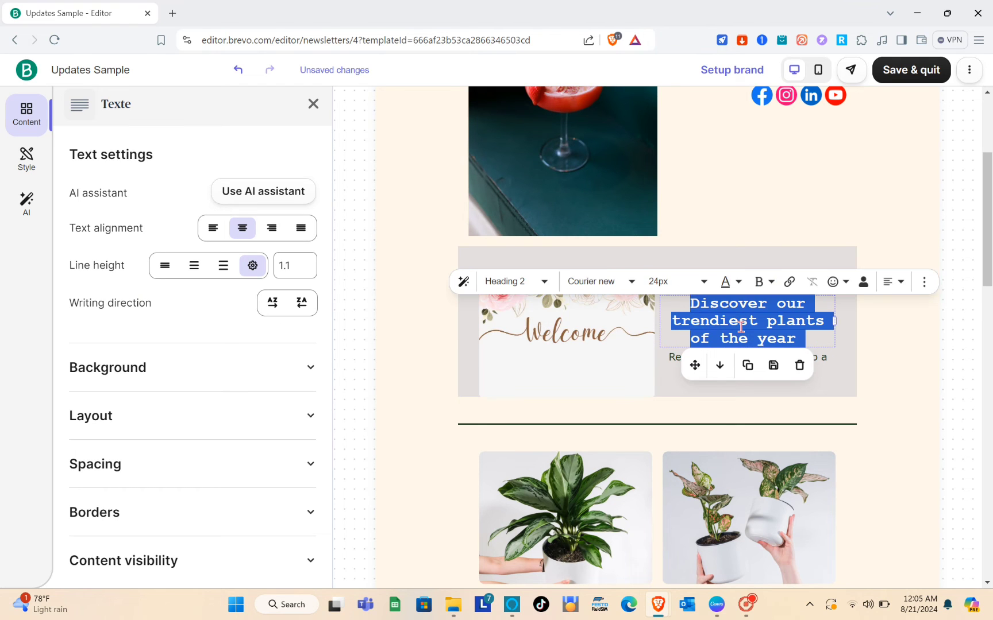
{"action": "scroll", "coordinate": [800, 336], "scroll_direction": "down", "scroll_amount": 1}
{"action": "left_click", "coordinate": [799, 328]}
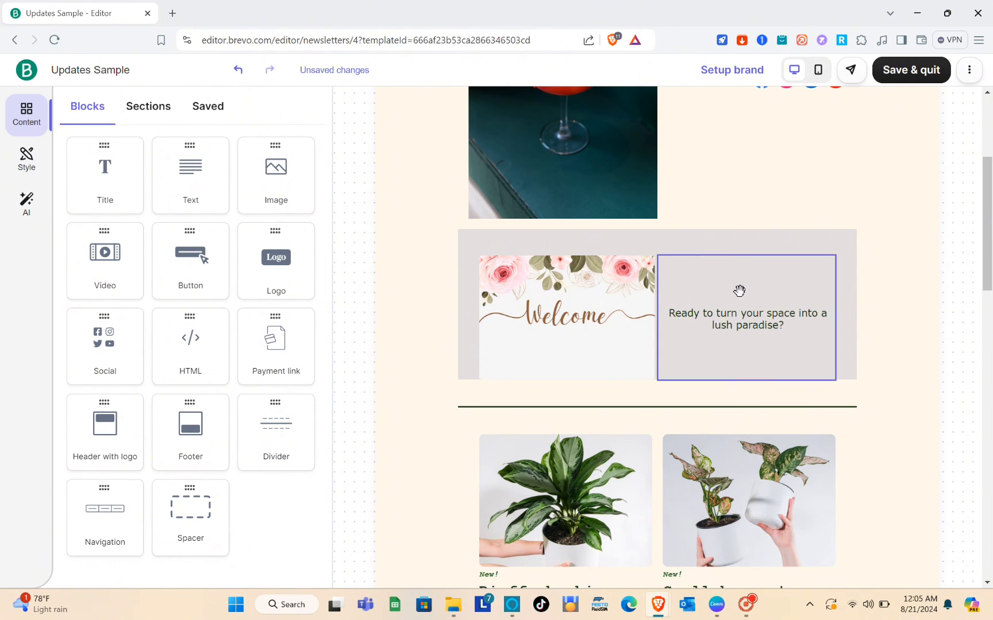
Step: Replace the lush paradise tagline with 'BUY IT NOW!!' set in Arial black
{"action": "left_click", "coordinate": [732, 326]}
{"action": "triple_click", "coordinate": [732, 326]}
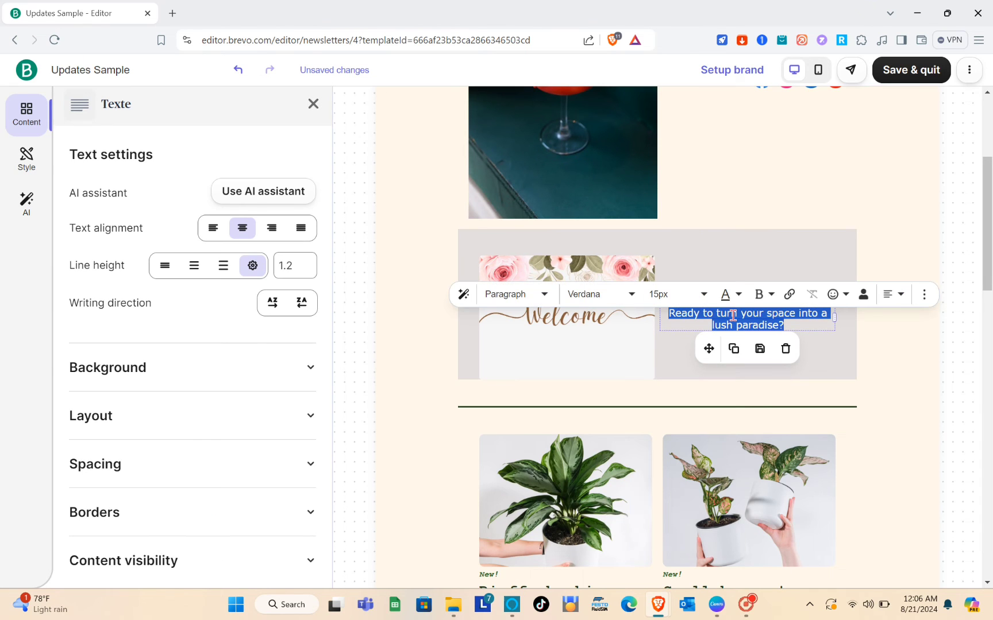
{"action": "type", "text": "BUY"}
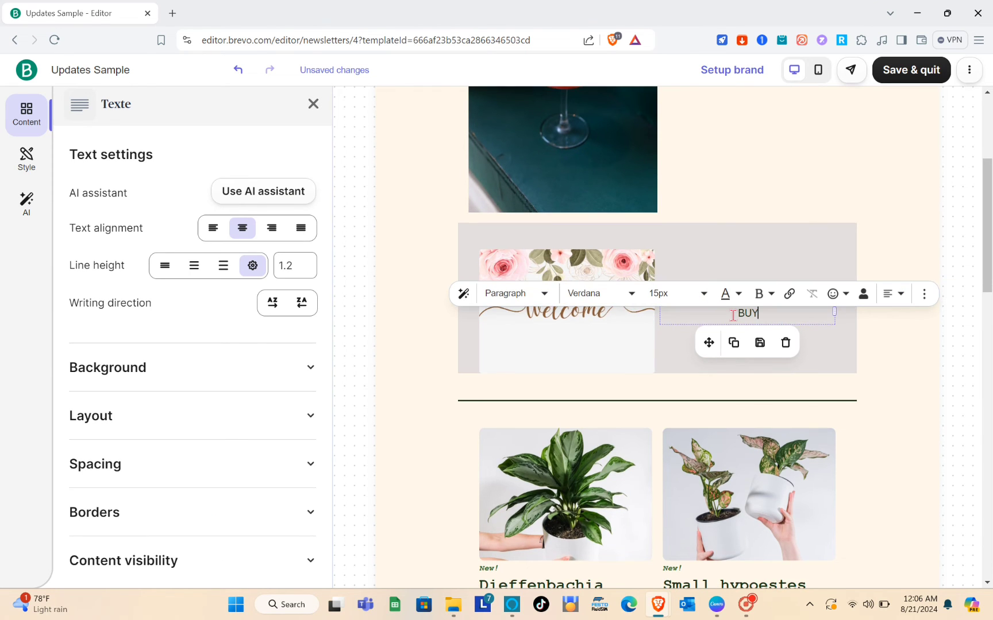
{"action": "key", "text": "BackSpace"}
{"action": "type", "text": "IT NO"}
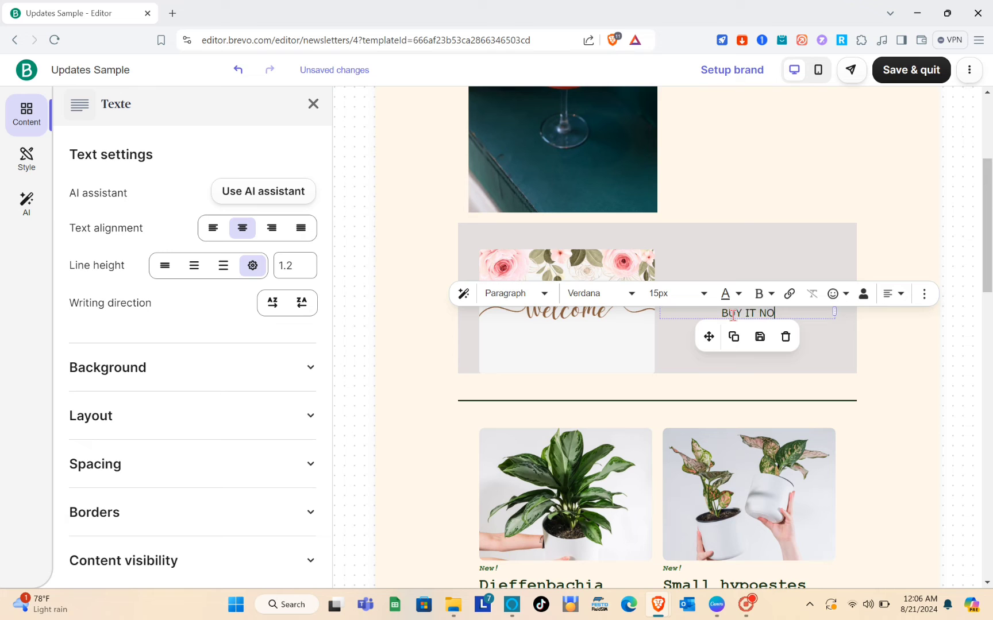
{"action": "type", "text": "W!!"}
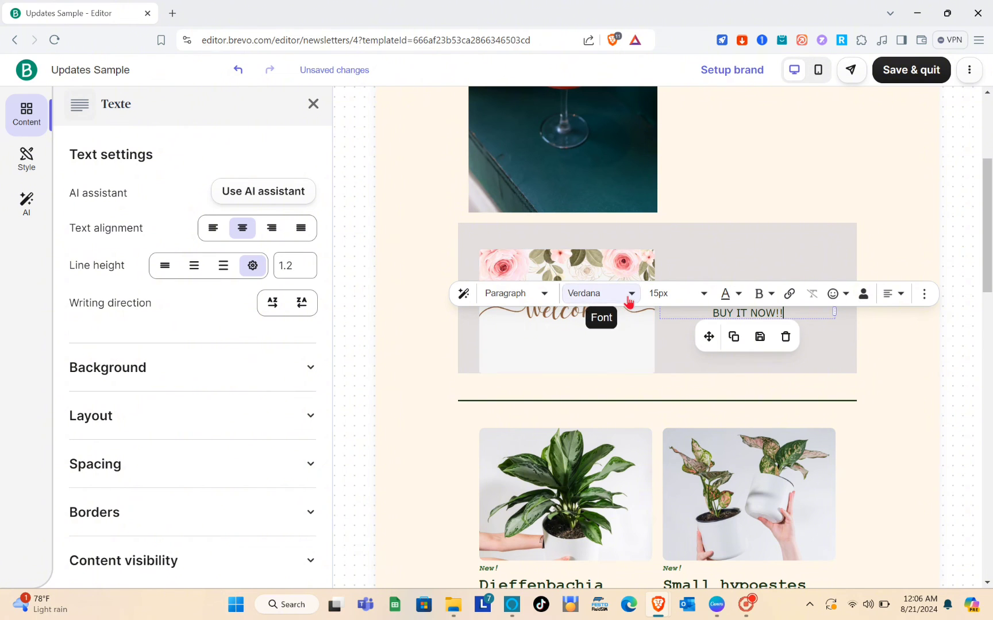
{"action": "left_click", "coordinate": [630, 294]}
{"action": "left_click", "coordinate": [603, 332]}
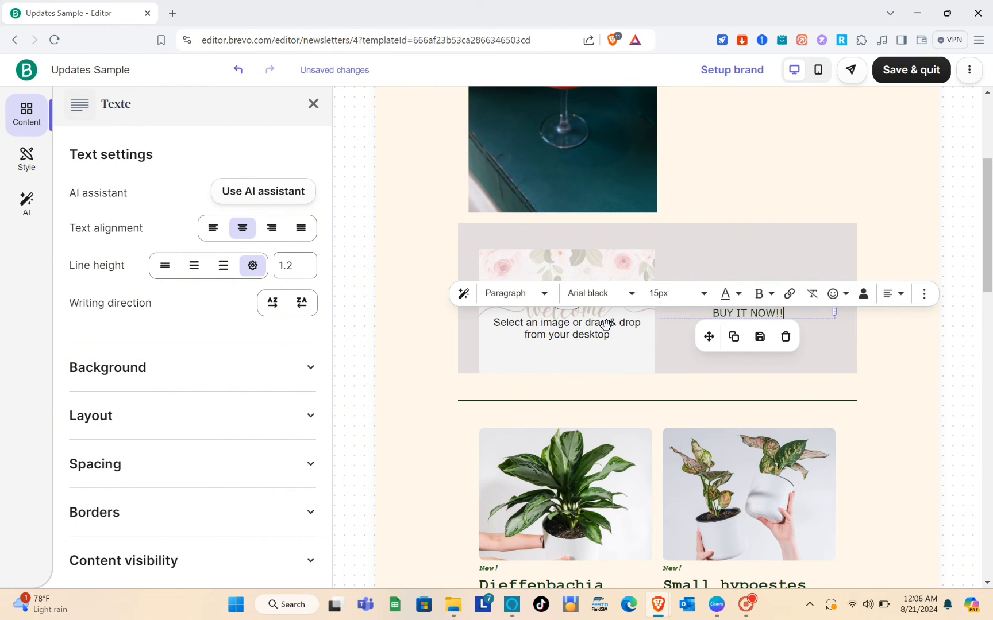
{"action": "triple_click", "coordinate": [724, 313]}
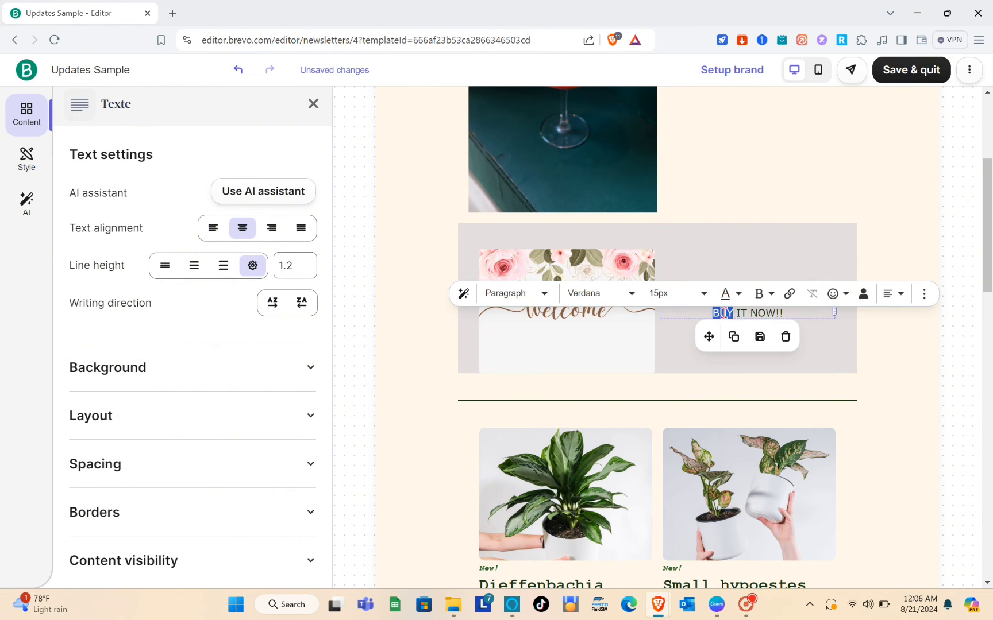
{"action": "left_click", "coordinate": [602, 294]}
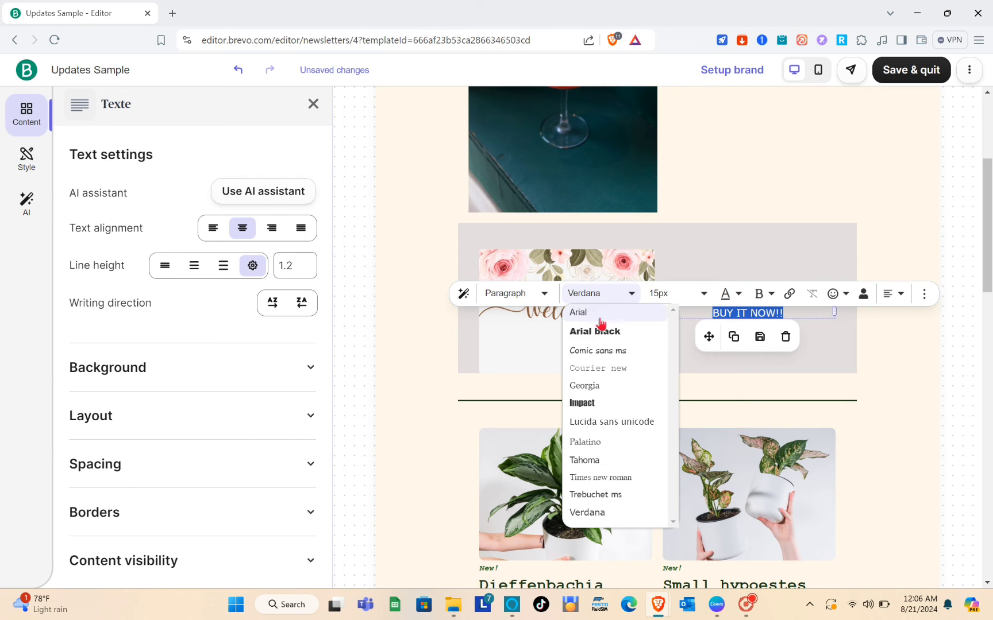
{"action": "left_click", "coordinate": [602, 333]}
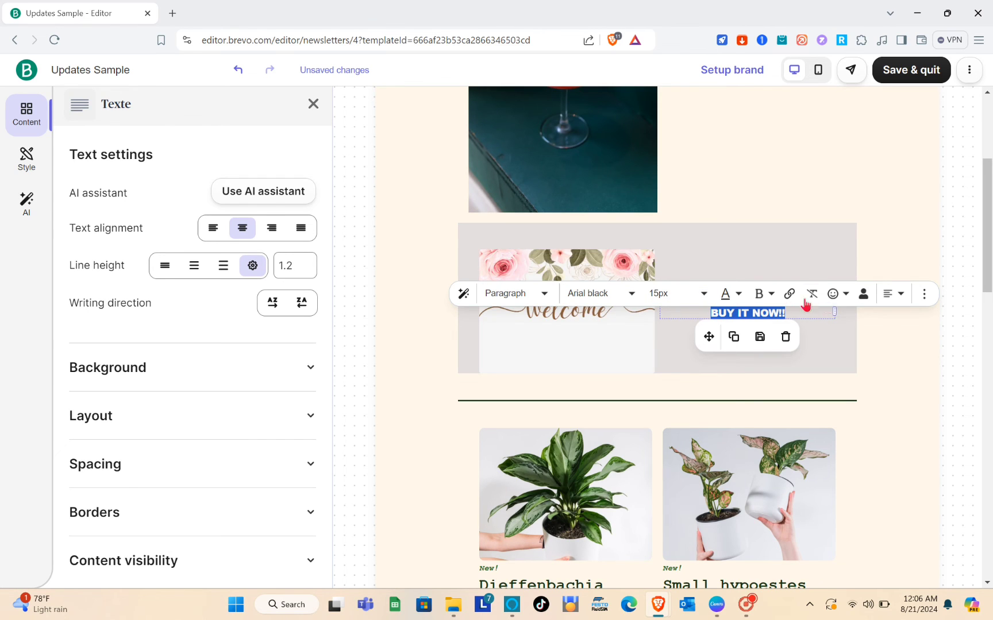
{"action": "left_click_drag", "start_coordinate": [806, 316], "coordinate": [760, 280]}
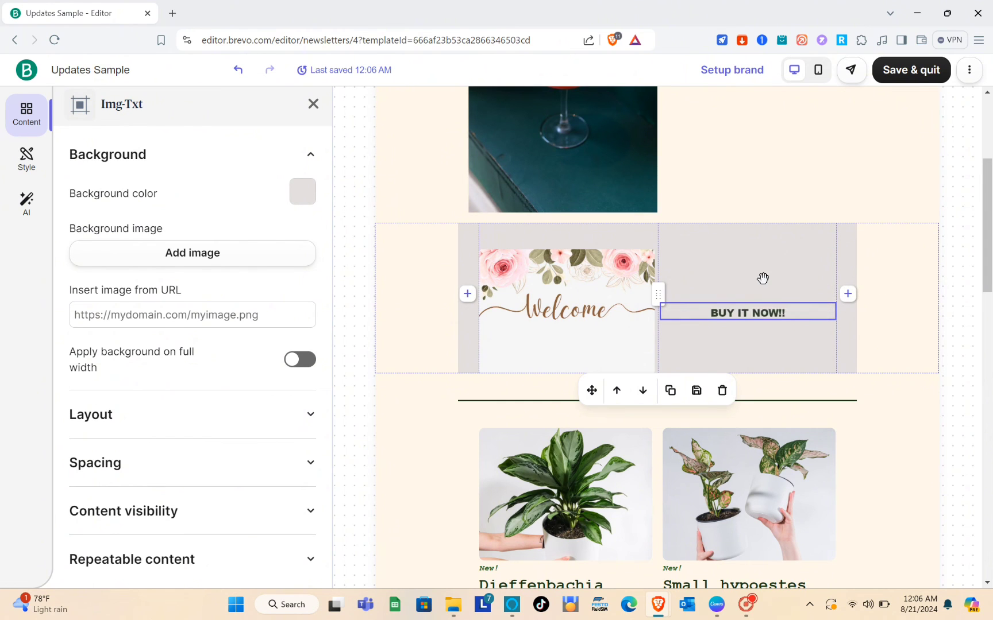
{"action": "left_click", "coordinate": [302, 195]}
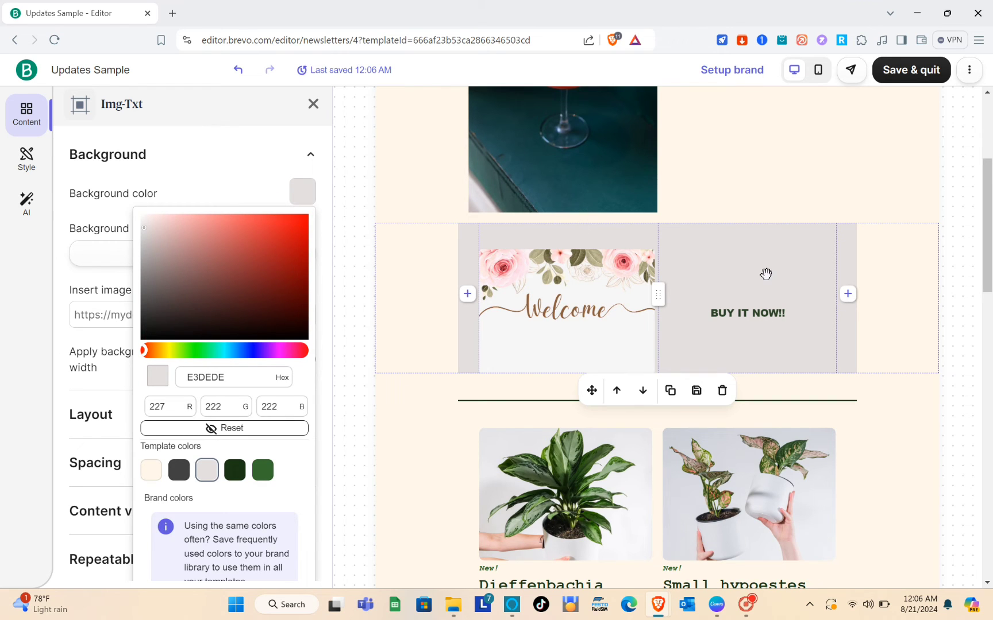
{"action": "left_click", "coordinate": [847, 293]}
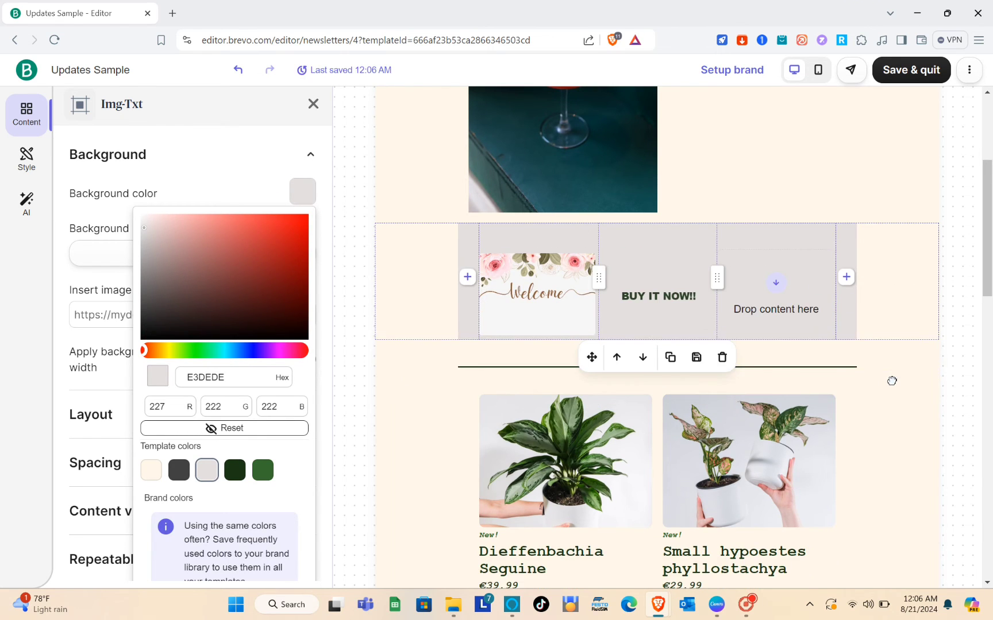
{"action": "left_click", "coordinate": [793, 285]}
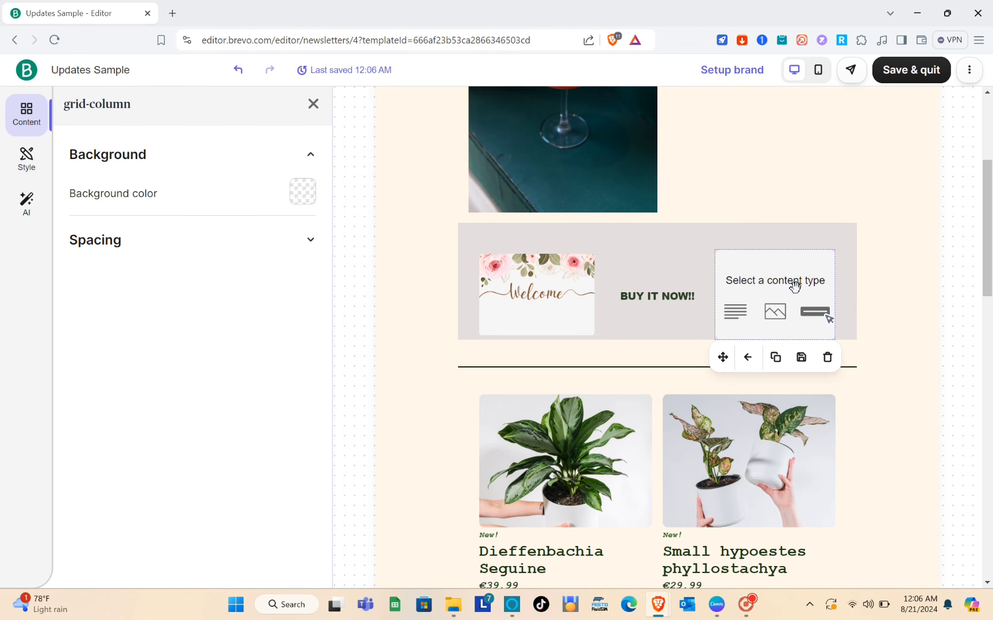
{"action": "left_click", "coordinate": [829, 357]}
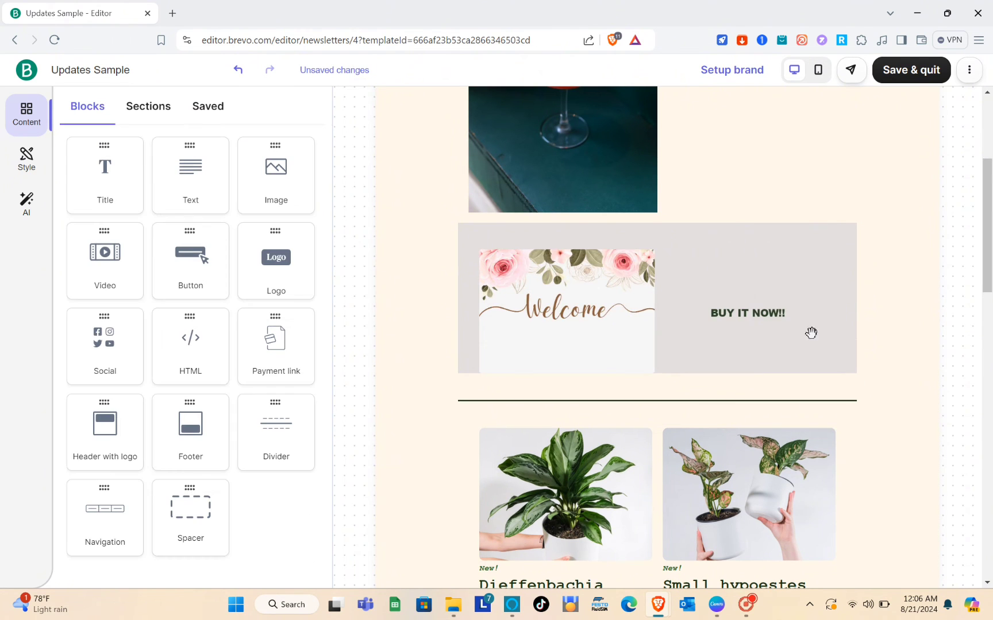
{"action": "scroll", "coordinate": [749, 308], "scroll_direction": "down", "scroll_amount": 10}
{"action": "scroll", "coordinate": [785, 309], "scroll_direction": "down", "scroll_amount": 5}
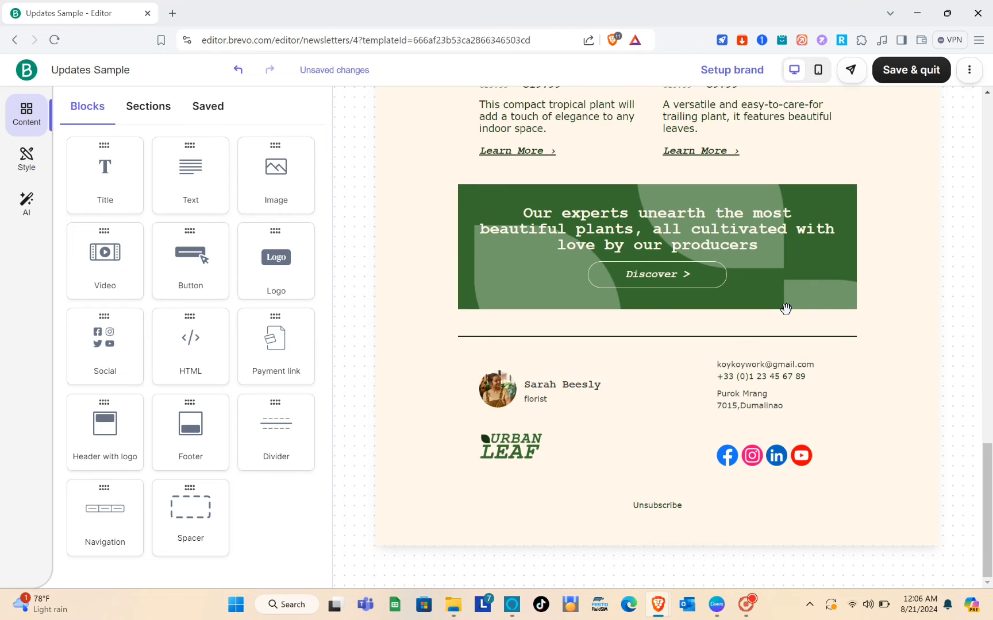
{"action": "scroll", "coordinate": [785, 309], "scroll_direction": "up", "scroll_amount": 20}
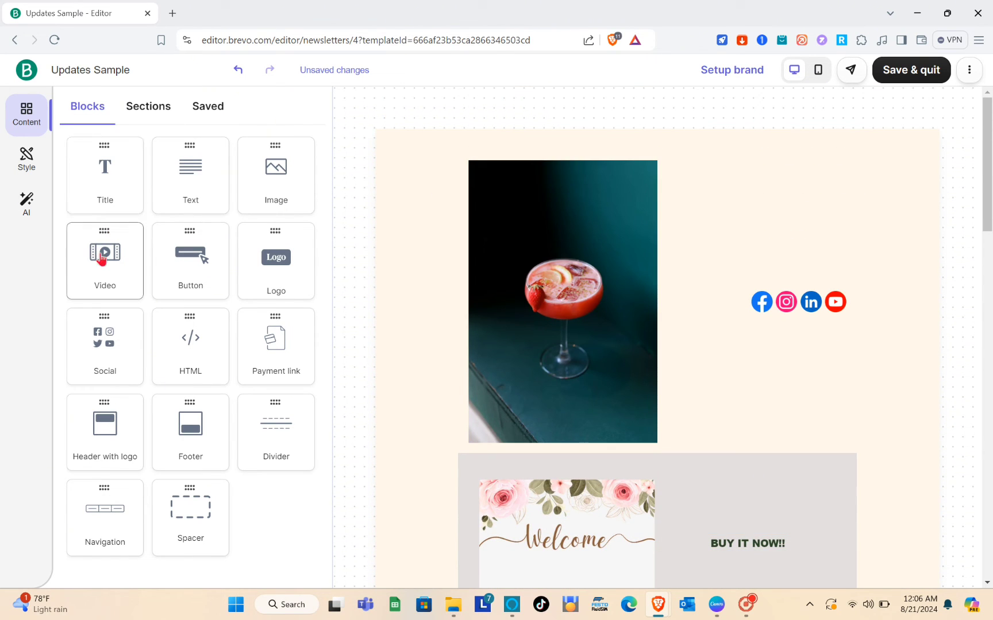
Step: Place a Video block above the social icons beside the cocktail photo, leaving its URL empty
{"action": "left_click_drag", "start_coordinate": [102, 261], "coordinate": [770, 211]}
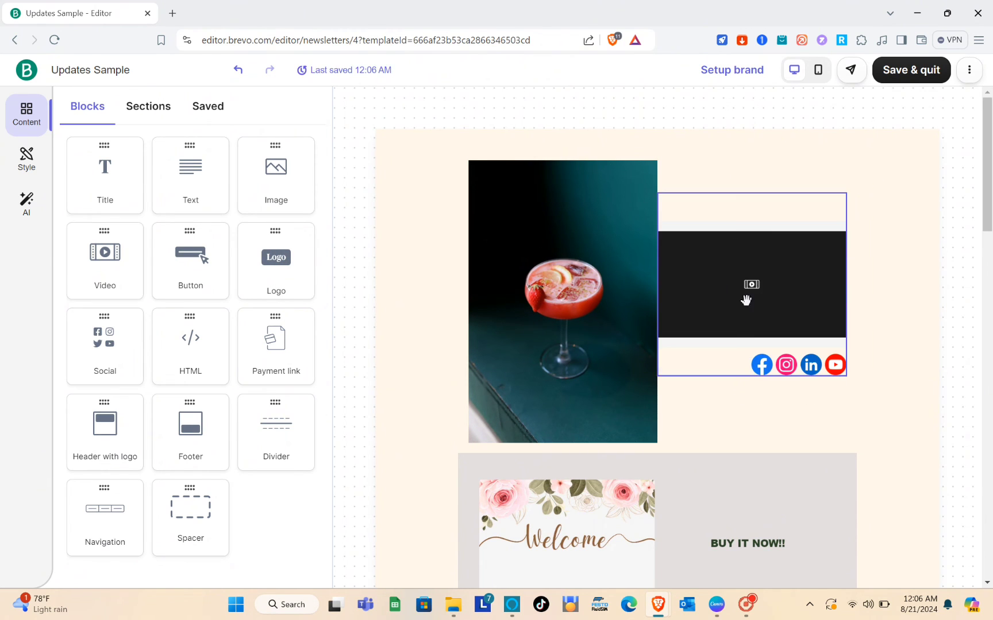
{"action": "left_click", "coordinate": [751, 288]}
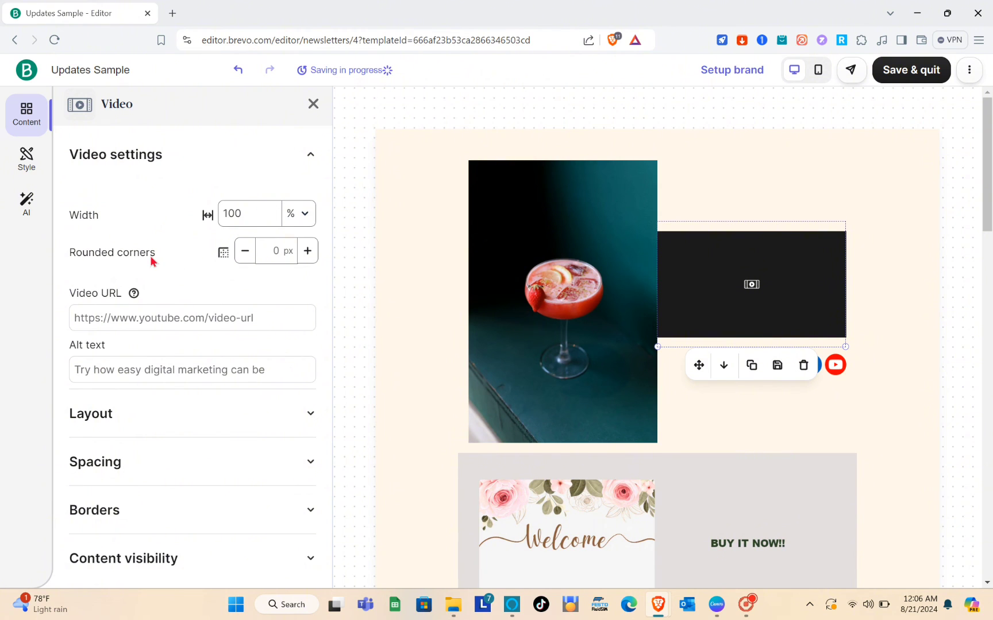
{"action": "scroll", "coordinate": [151, 261], "scroll_direction": "down", "scroll_amount": 1}
{"action": "left_click", "coordinate": [183, 273]}
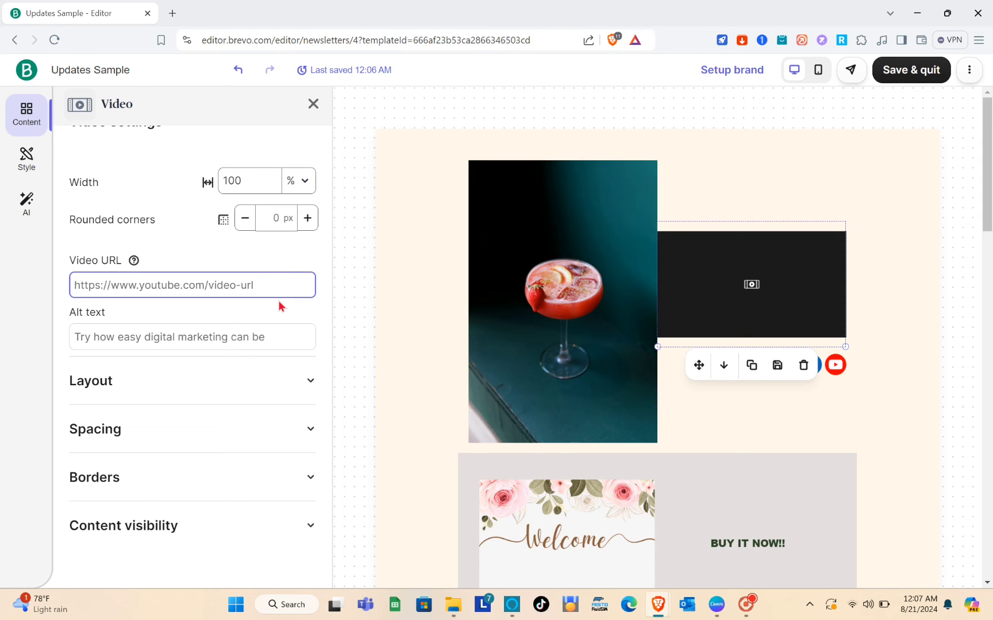
{"action": "left_click", "coordinate": [306, 112]}
{"action": "left_click", "coordinate": [310, 107]}
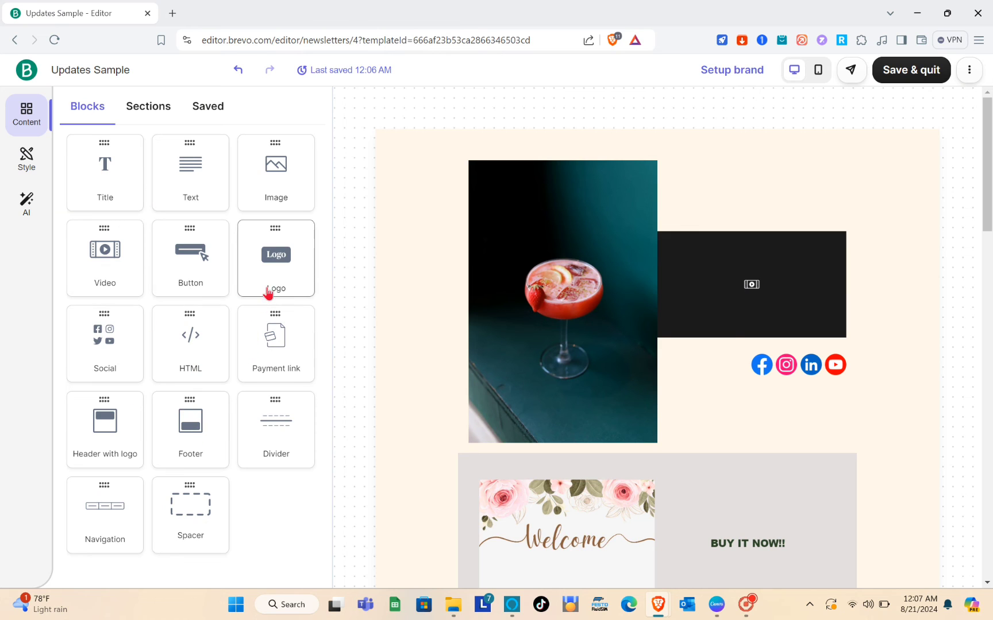
{"action": "left_click_drag", "start_coordinate": [275, 270], "coordinate": [395, 255]}
{"action": "left_click_drag", "start_coordinate": [459, 204], "coordinate": [870, 187]}
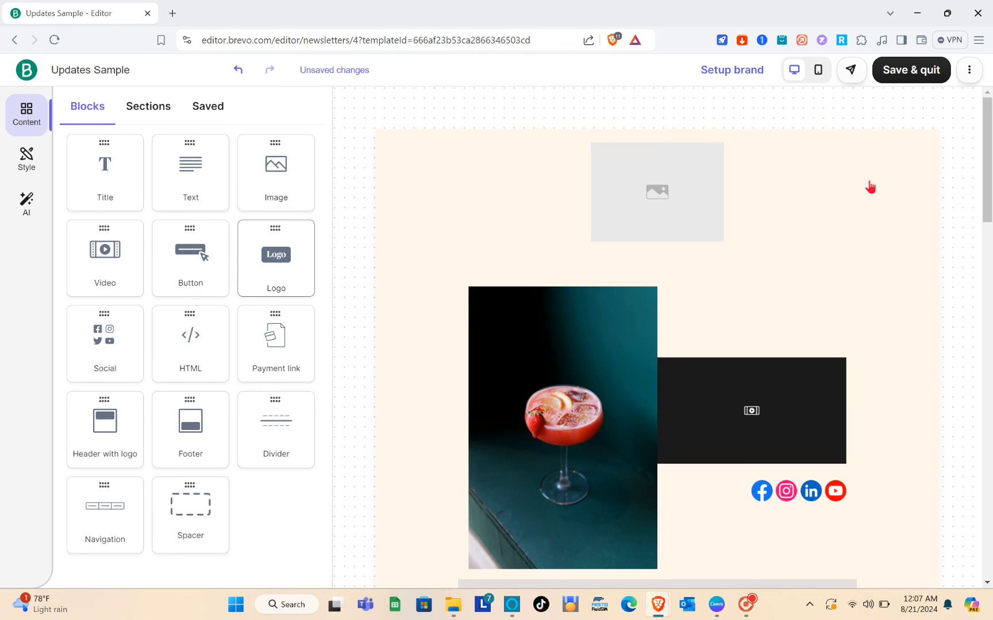
{"action": "left_click_drag", "start_coordinate": [670, 202], "coordinate": [636, 204]}
{"action": "left_click_drag", "start_coordinate": [638, 161], "coordinate": [783, 146]}
{"action": "left_click", "coordinate": [673, 162]}
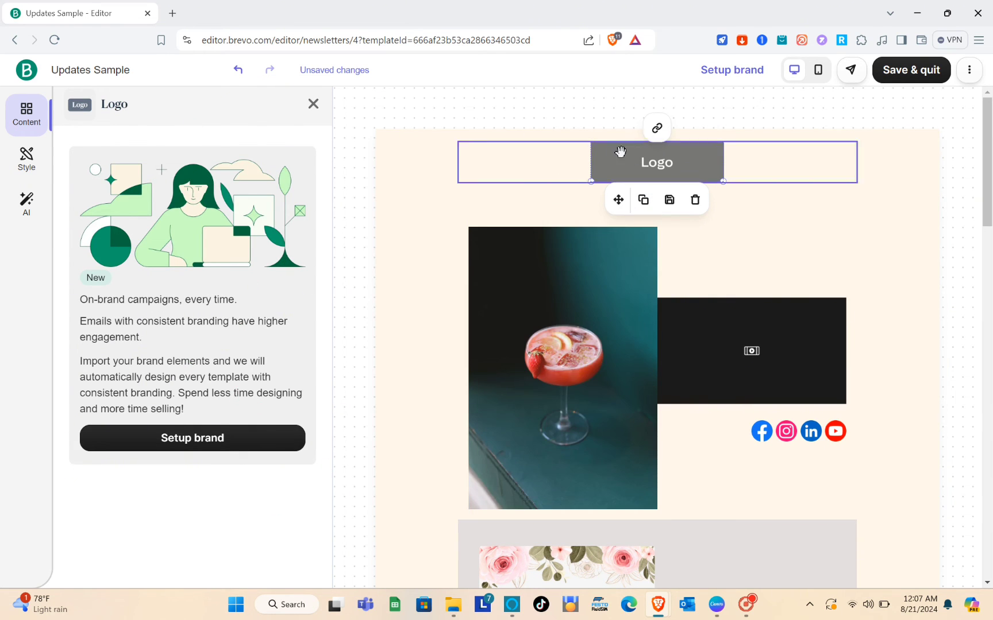
{"action": "left_click", "coordinate": [658, 128]}
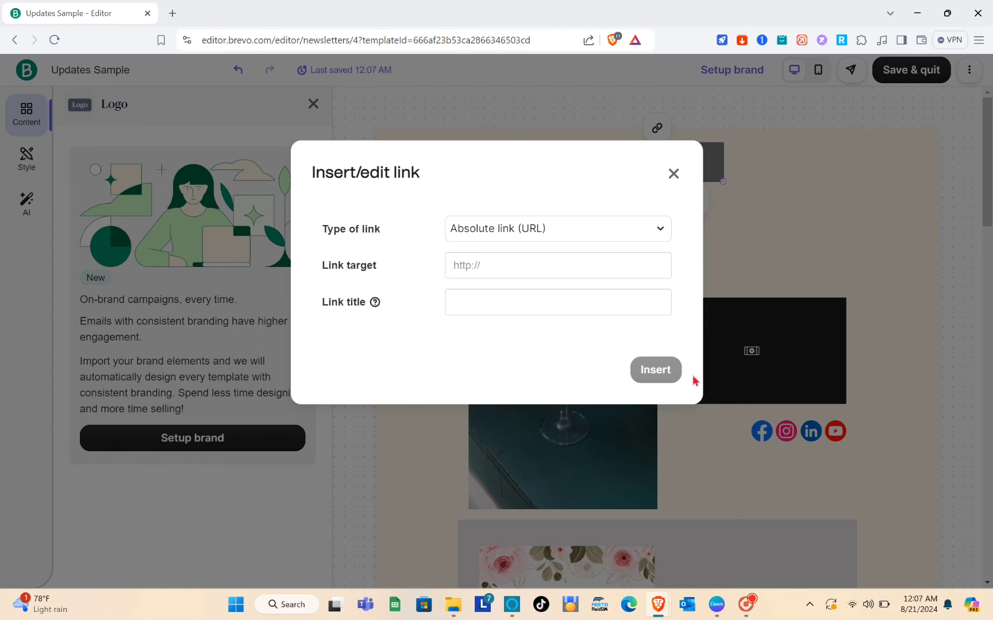
{"action": "left_click", "coordinate": [673, 172]}
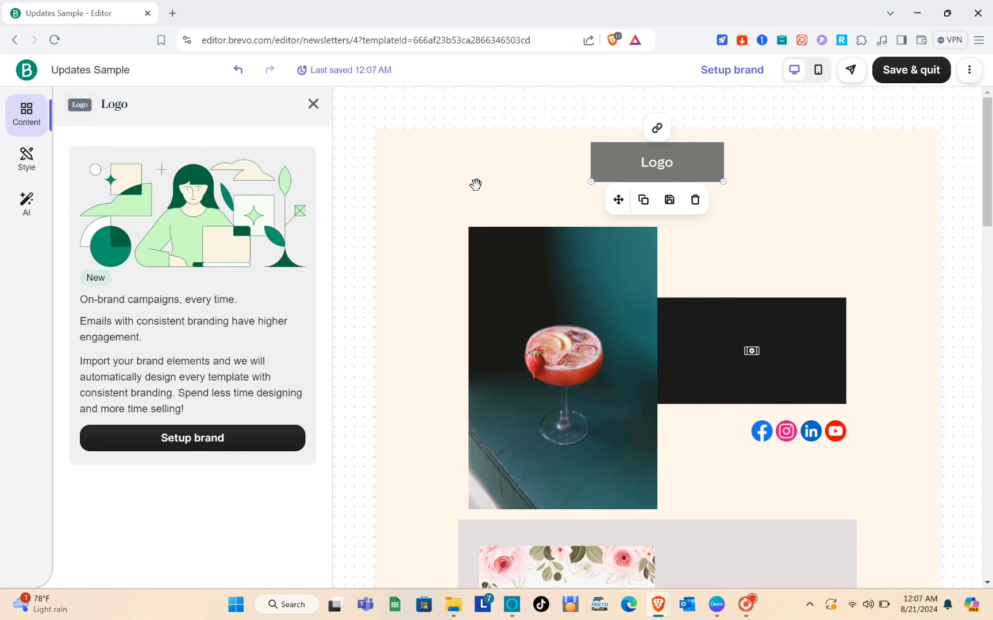
{"action": "left_click", "coordinate": [694, 201]}
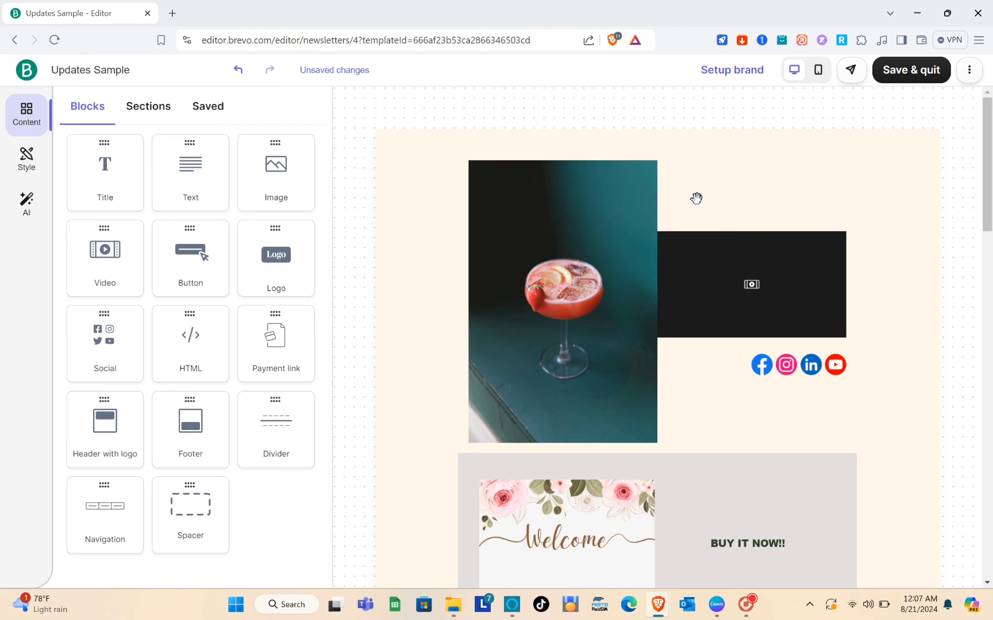
Step: Try adding a payment link block to the Welcome area and dismiss the feature-unavailable notice
{"action": "scroll", "coordinate": [696, 198], "scroll_direction": "down", "scroll_amount": 2}
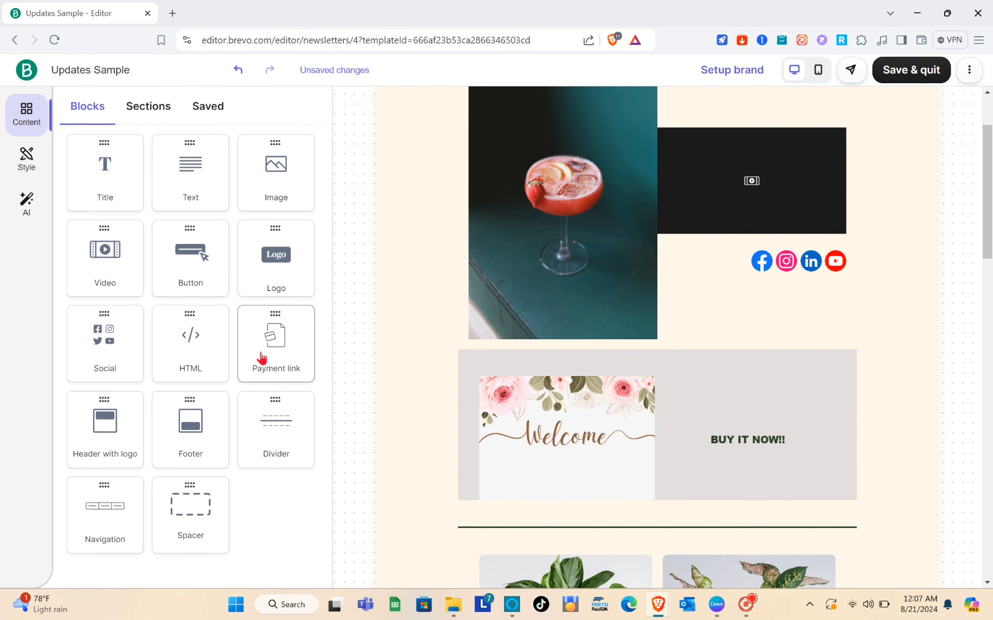
{"action": "left_click_drag", "start_coordinate": [261, 357], "coordinate": [593, 389]}
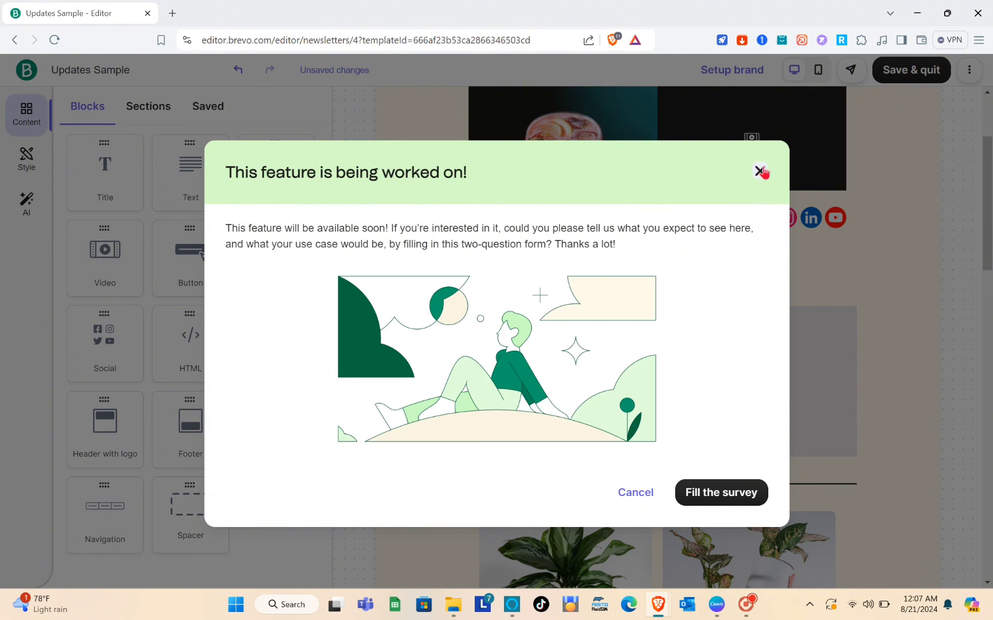
{"action": "left_click", "coordinate": [758, 173]}
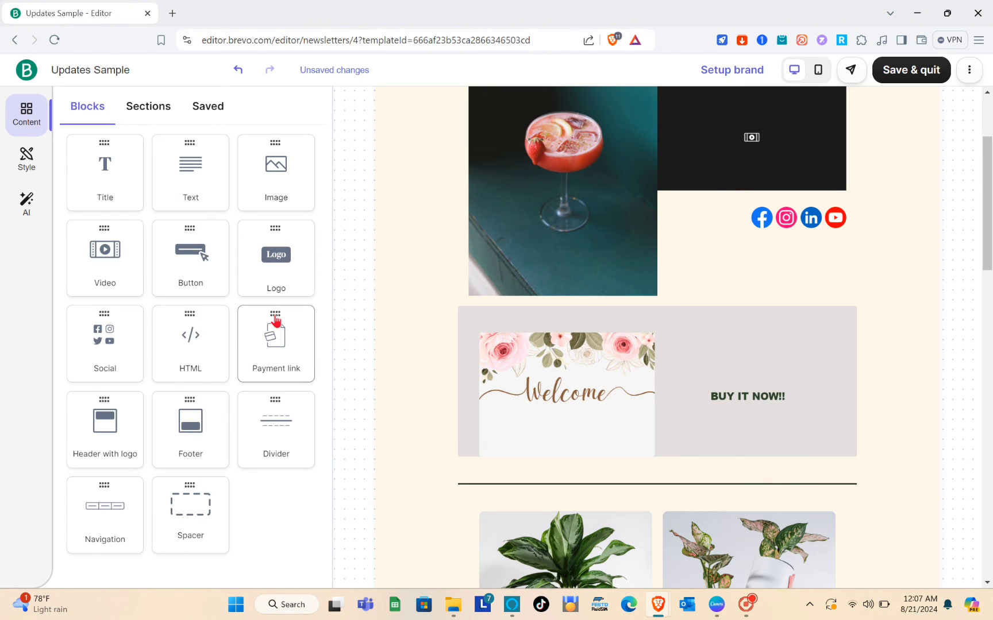
{"action": "scroll", "coordinate": [566, 347], "scroll_direction": "down", "scroll_amount": 10}
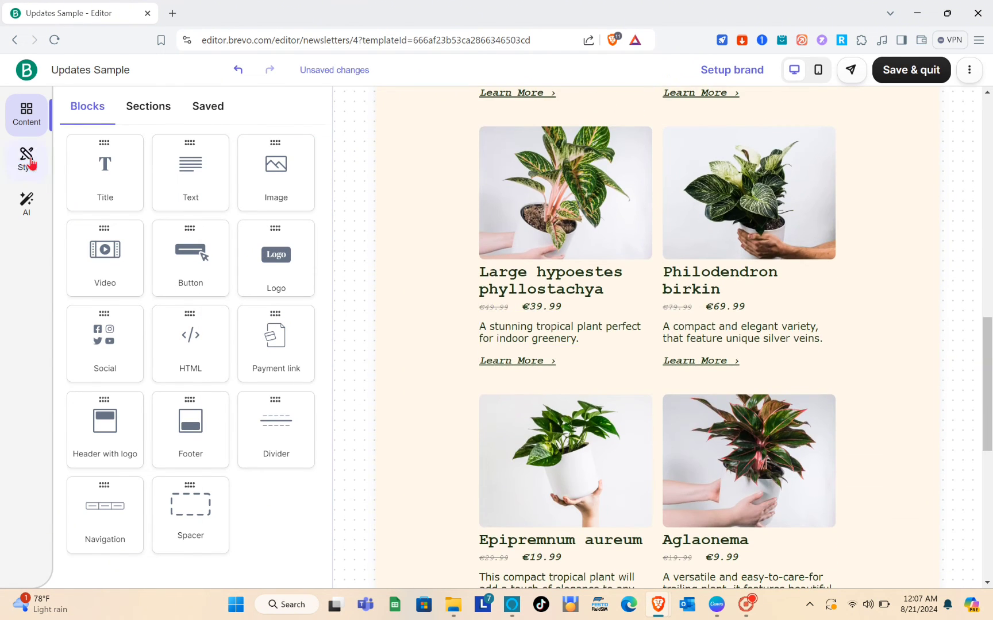
Step: Look through the pre-designed Sections templates, including the three-column section, without adding one
{"action": "left_click", "coordinate": [32, 165]}
{"action": "left_click", "coordinate": [26, 112]}
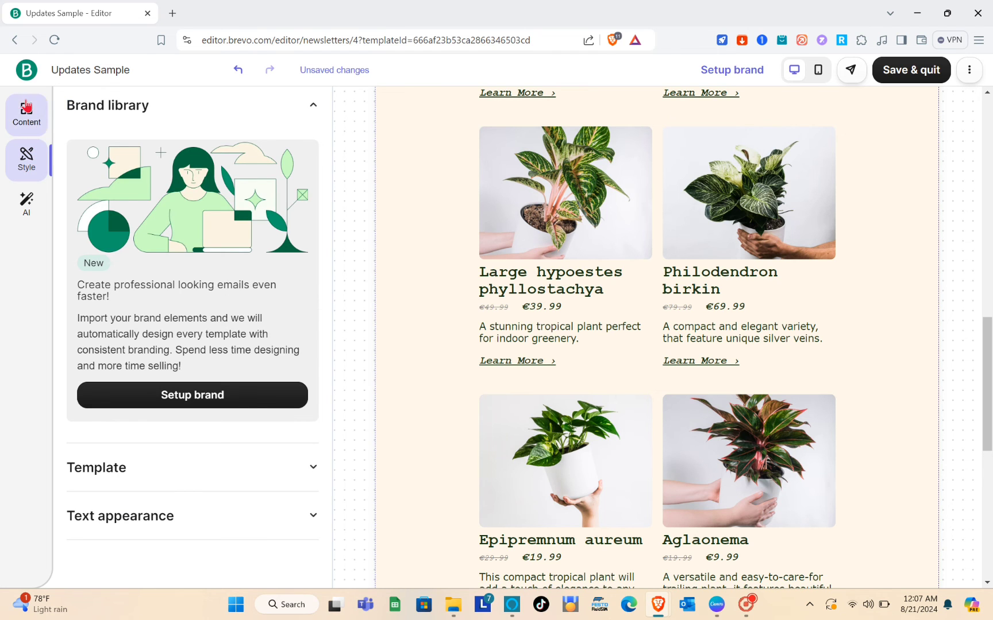
{"action": "left_click", "coordinate": [147, 106]}
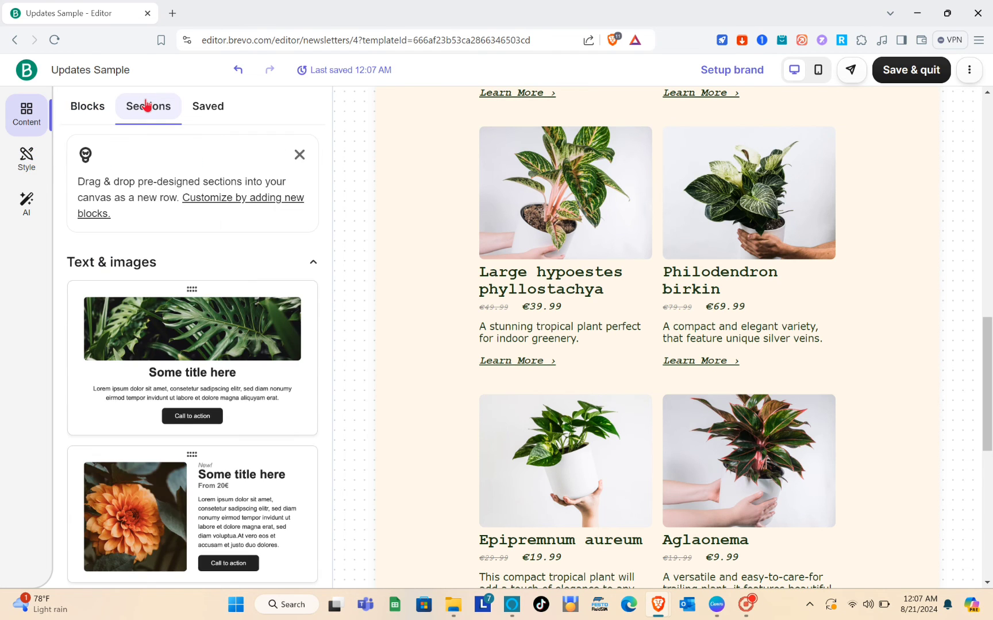
{"action": "scroll", "coordinate": [198, 293], "scroll_direction": "down", "scroll_amount": 5}
{"action": "scroll", "coordinate": [202, 296], "scroll_direction": "down", "scroll_amount": 5}
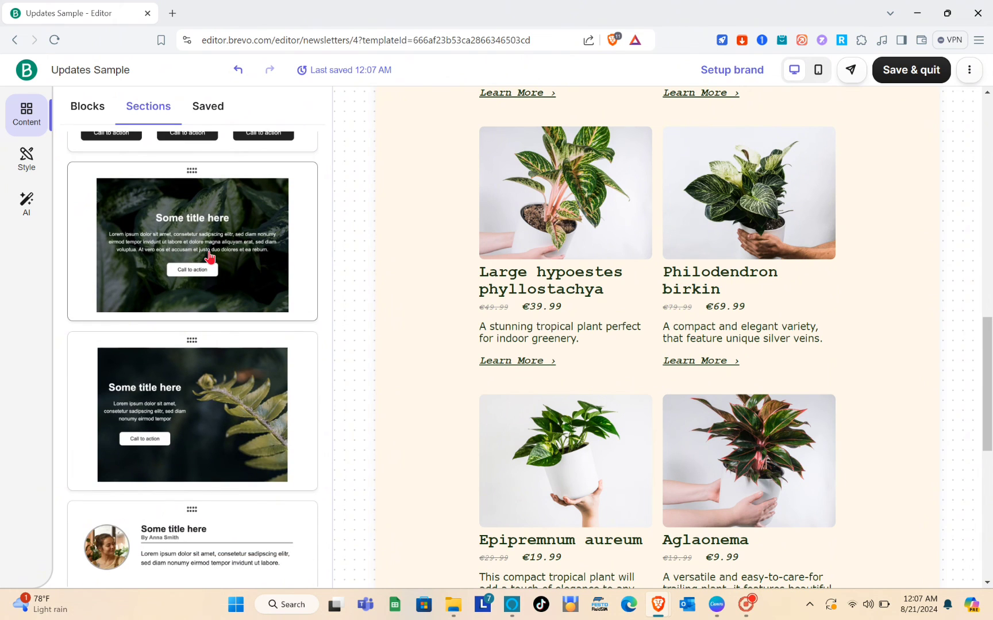
{"action": "scroll", "coordinate": [210, 257], "scroll_direction": "down", "scroll_amount": 6}
{"action": "scroll", "coordinate": [209, 257], "scroll_direction": "up", "scroll_amount": 4}
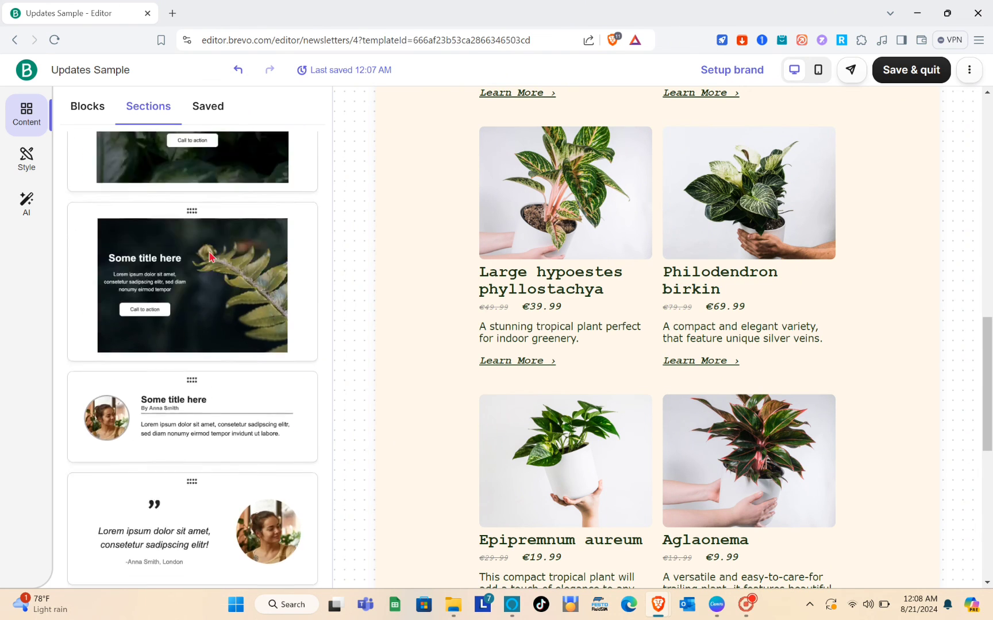
{"action": "scroll", "coordinate": [210, 257], "scroll_direction": "up", "scroll_amount": 5}
{"action": "scroll", "coordinate": [204, 250], "scroll_direction": "down", "scroll_amount": 1}
{"action": "left_click_drag", "start_coordinate": [194, 237], "coordinate": [202, 150]}
{"action": "scroll", "coordinate": [187, 215], "scroll_direction": "up", "scroll_amount": 2}
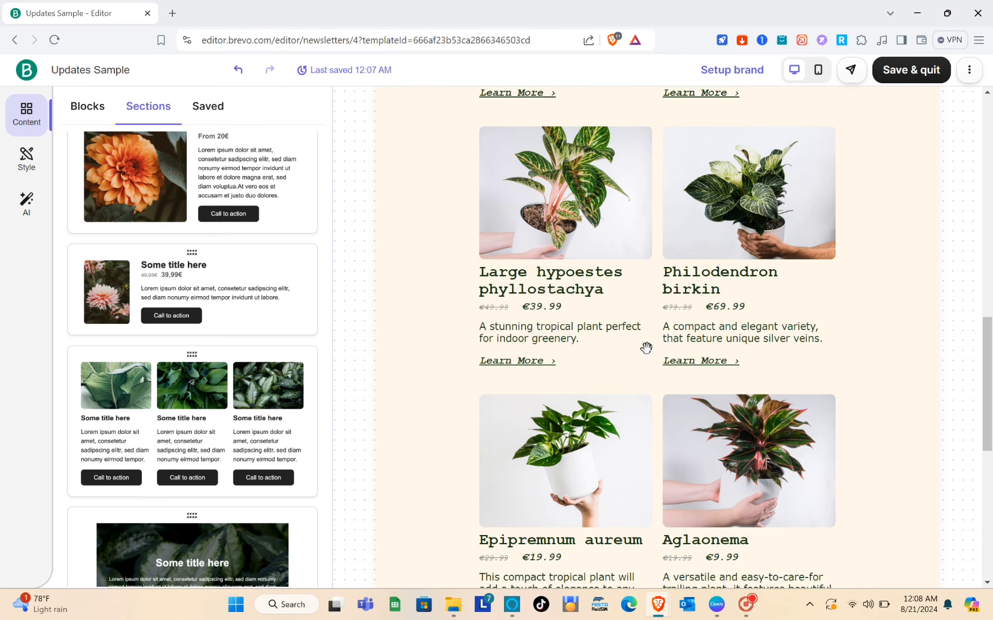
{"action": "scroll", "coordinate": [684, 396], "scroll_direction": "down", "scroll_amount": 8}
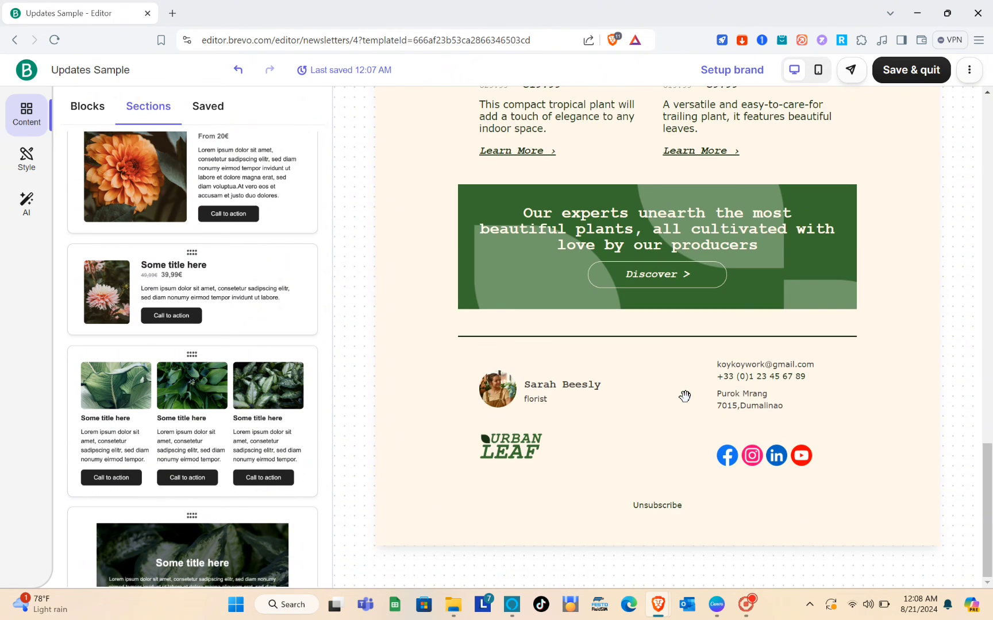
{"action": "scroll", "coordinate": [684, 396], "scroll_direction": "up", "scroll_amount": 15}
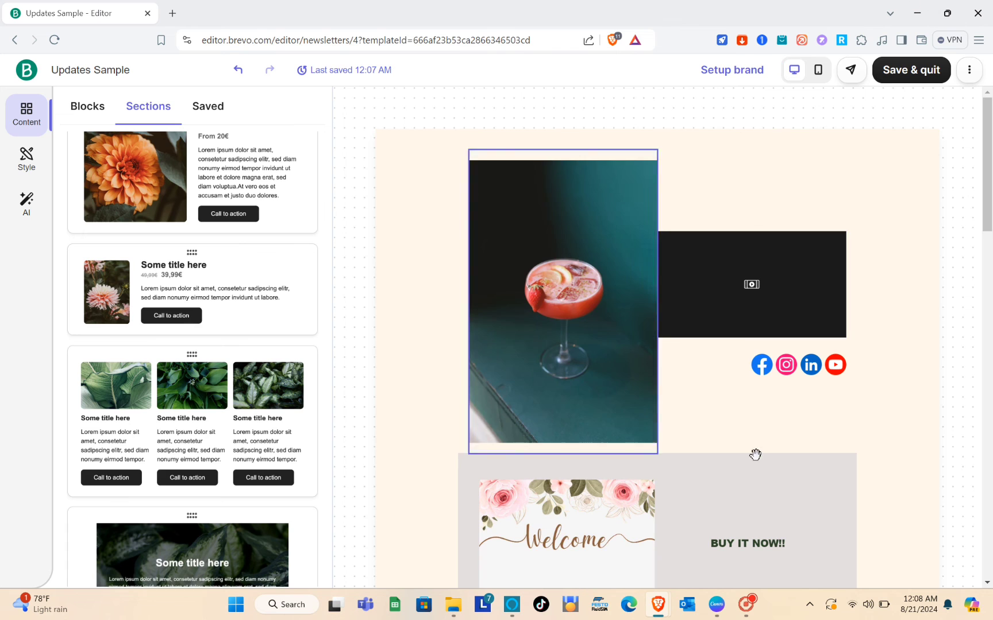
Step: Switch to mobile preview and delete the empty video block from the header row
{"action": "left_click", "coordinate": [399, 209]}
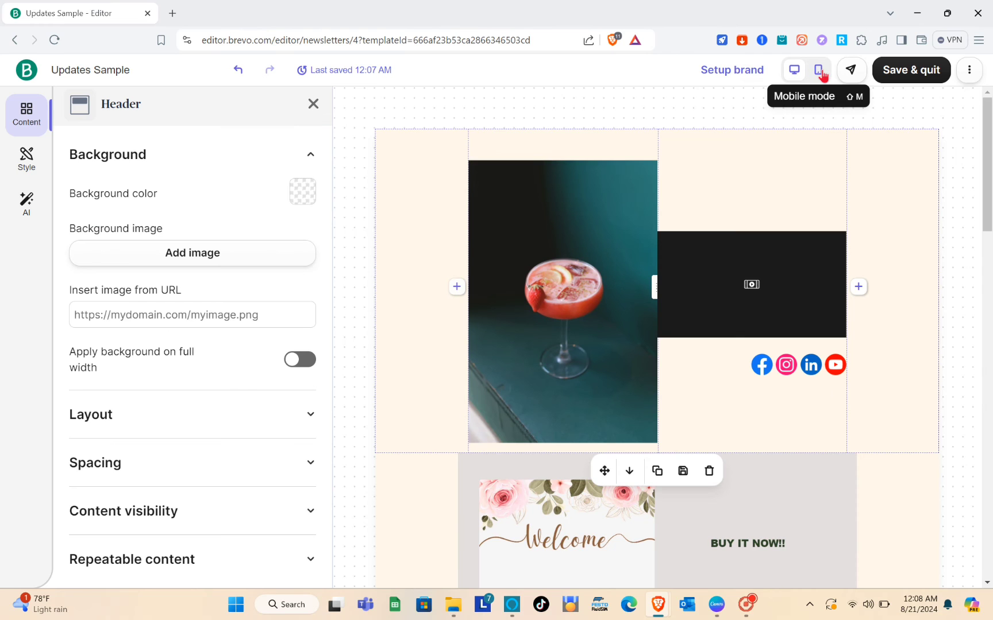
{"action": "left_click", "coordinate": [647, 122]}
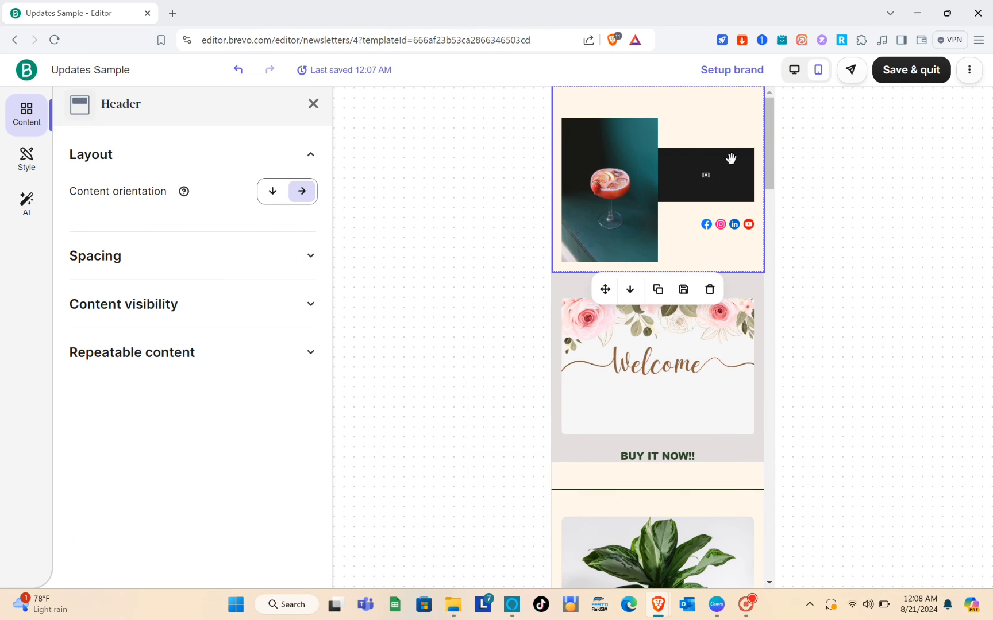
{"action": "left_click_drag", "start_coordinate": [705, 173], "coordinate": [656, 92]}
{"action": "left_click", "coordinate": [696, 172]}
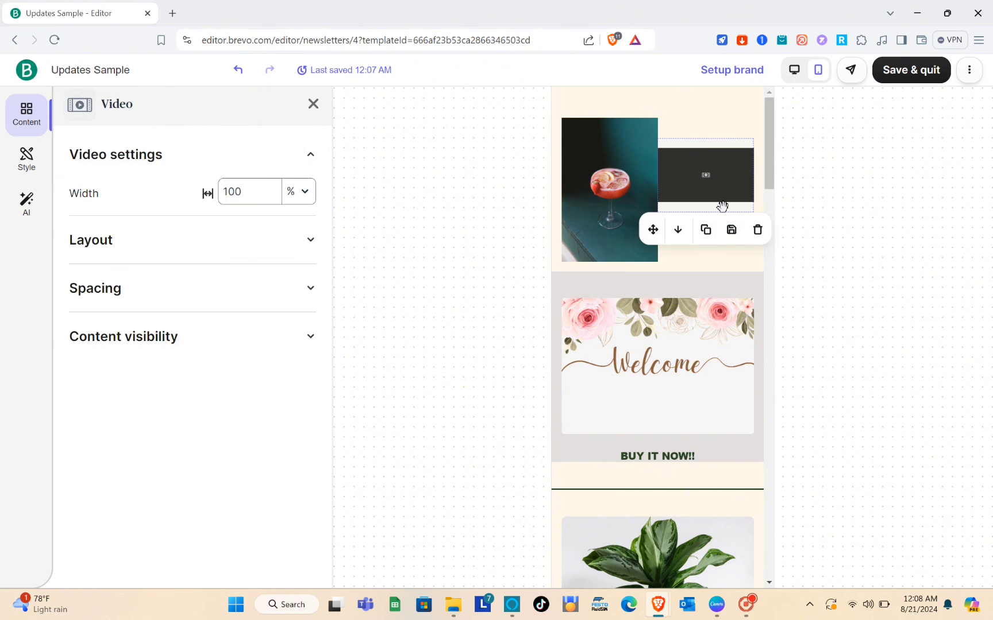
{"action": "left_click", "coordinate": [756, 229]}
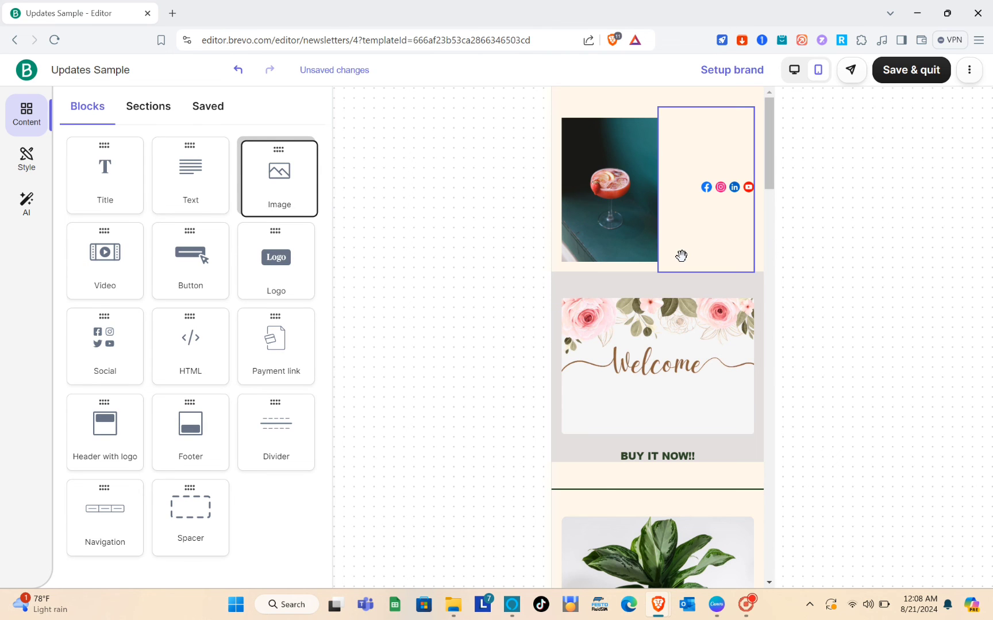
{"action": "scroll", "coordinate": [682, 255], "scroll_direction": "down", "scroll_amount": 10}
{"action": "scroll", "coordinate": [681, 256], "scroll_direction": "up", "scroll_amount": 10}
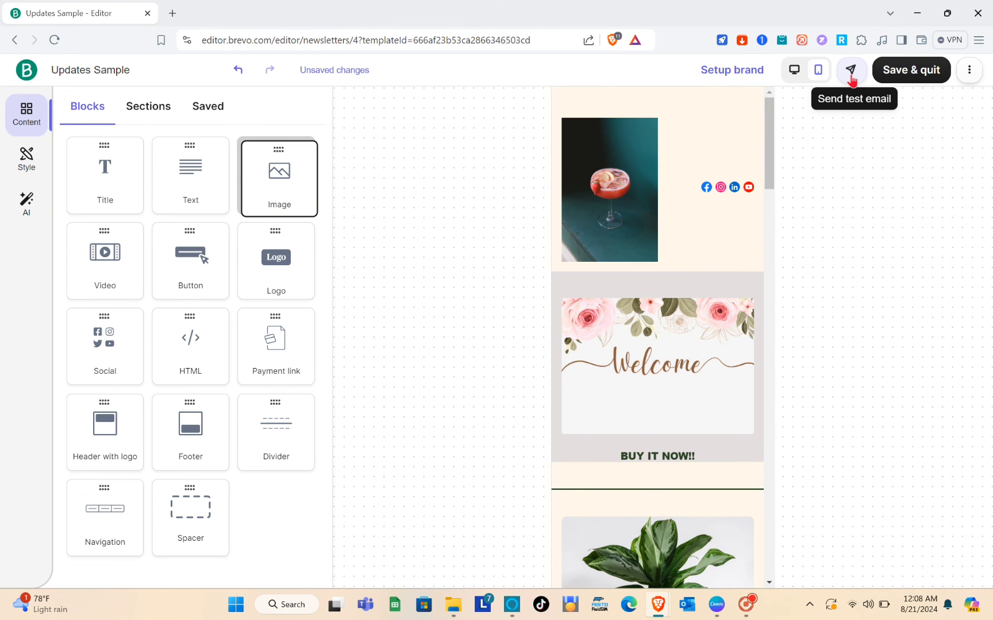
Step: Send a test email to the colleague's contact found by search, then close the test page
{"action": "left_click", "coordinate": [850, 70]}
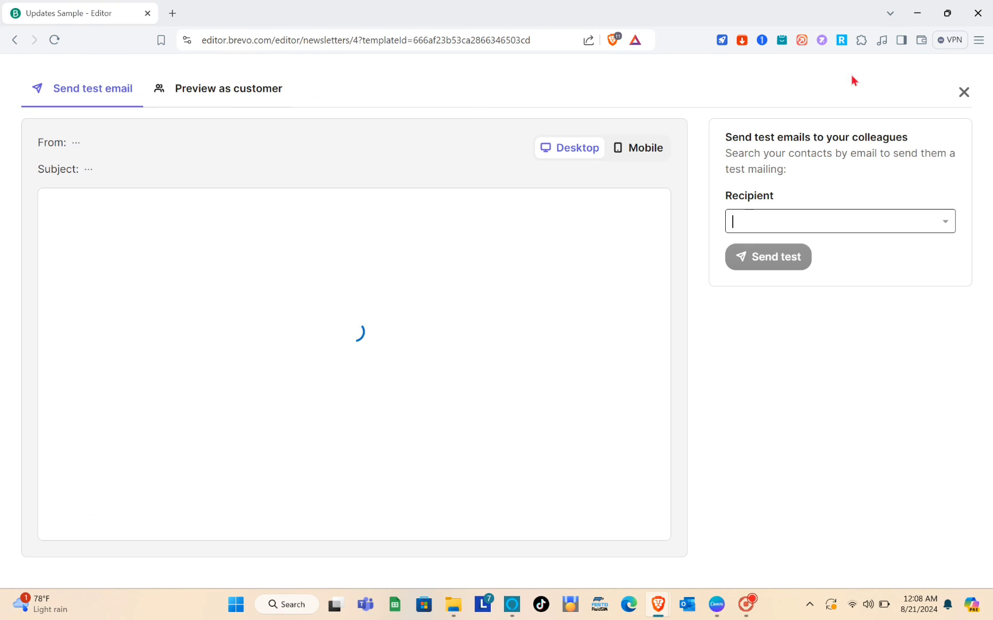
{"action": "left_click", "coordinate": [787, 218]}
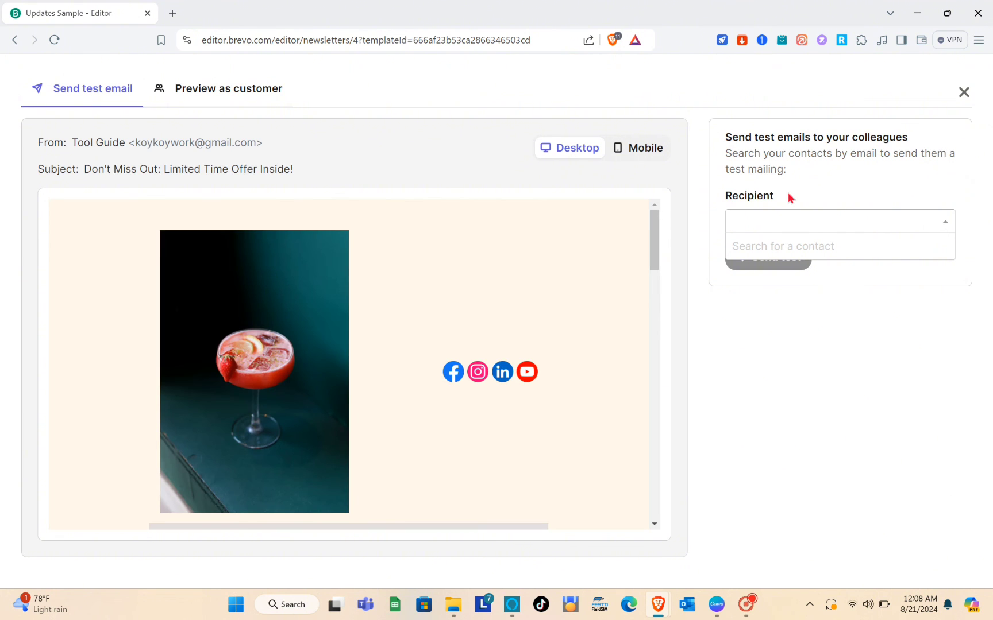
{"action": "type", "text": "wuba"}
{"action": "left_click", "coordinate": [787, 246]}
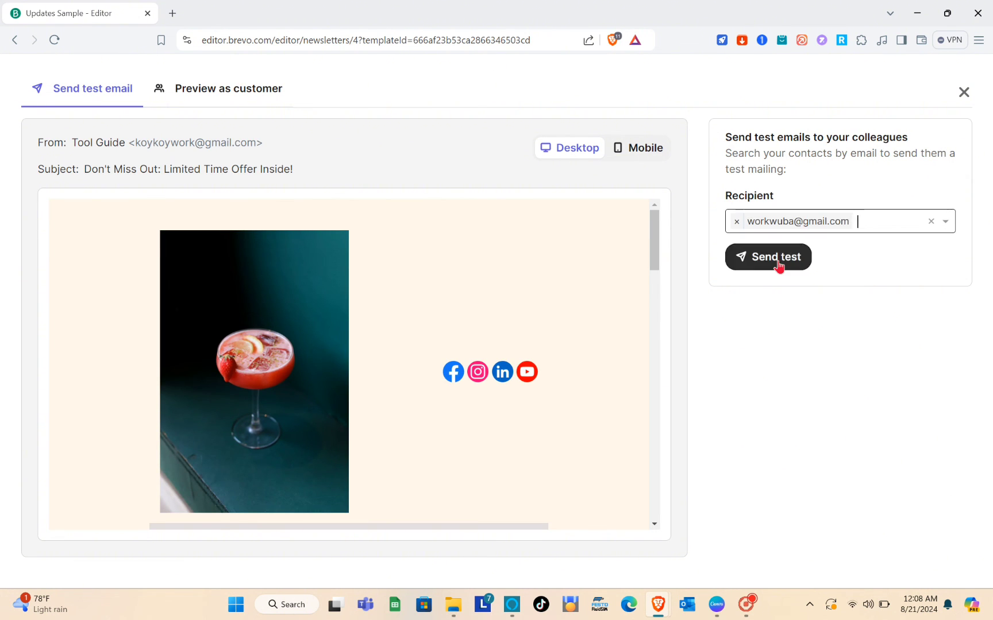
{"action": "left_click", "coordinate": [778, 264]}
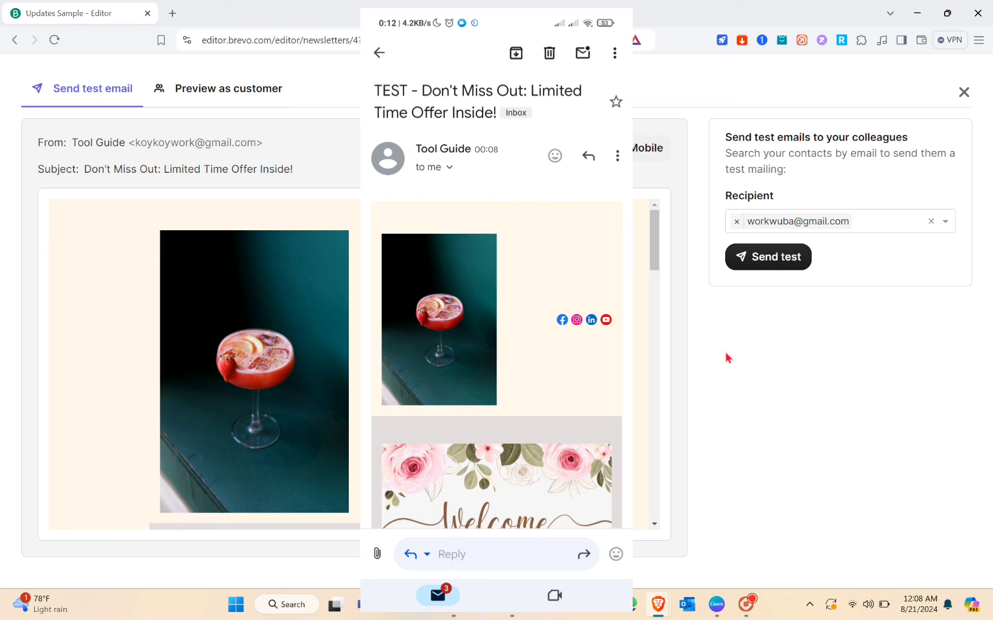
{"action": "left_click", "coordinate": [963, 94]}
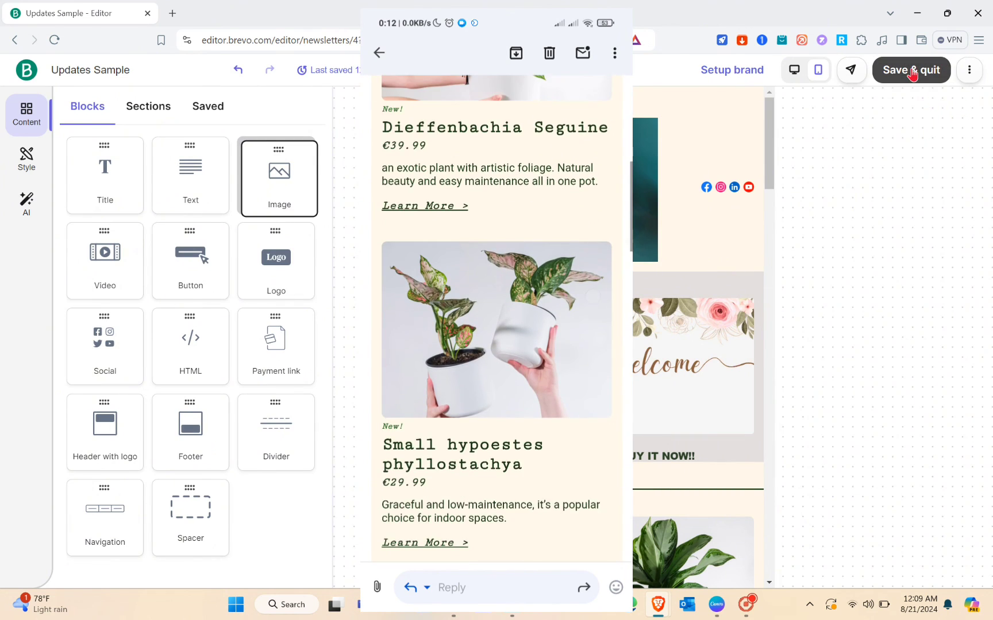
Step: Save & quit the editor and review the Updates Sample campaign summary page
{"action": "left_click", "coordinate": [913, 70]}
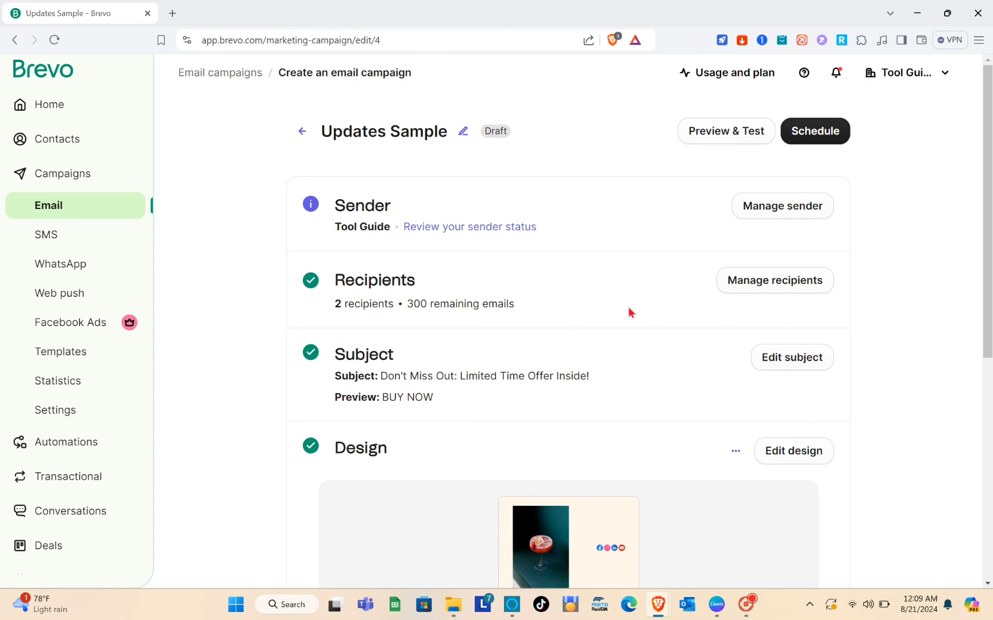
{"action": "scroll", "coordinate": [629, 309], "scroll_direction": "down", "scroll_amount": 6}
{"action": "scroll", "coordinate": [629, 308], "scroll_direction": "up", "scroll_amount": 4}
{"action": "scroll", "coordinate": [629, 307], "scroll_direction": "down", "scroll_amount": 5}
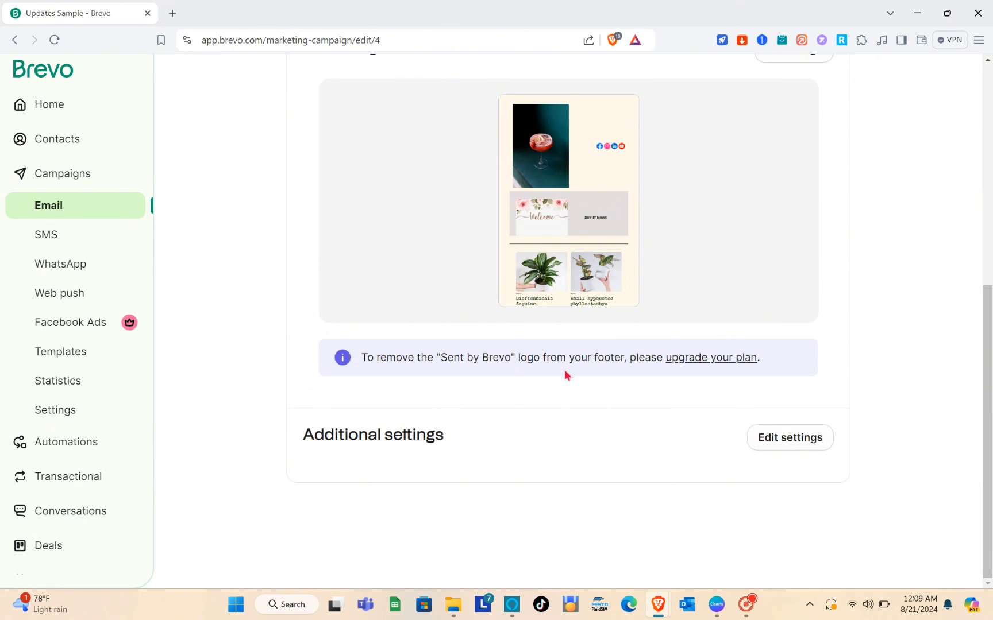
{"action": "scroll", "coordinate": [628, 405], "scroll_direction": "up", "scroll_amount": 7}
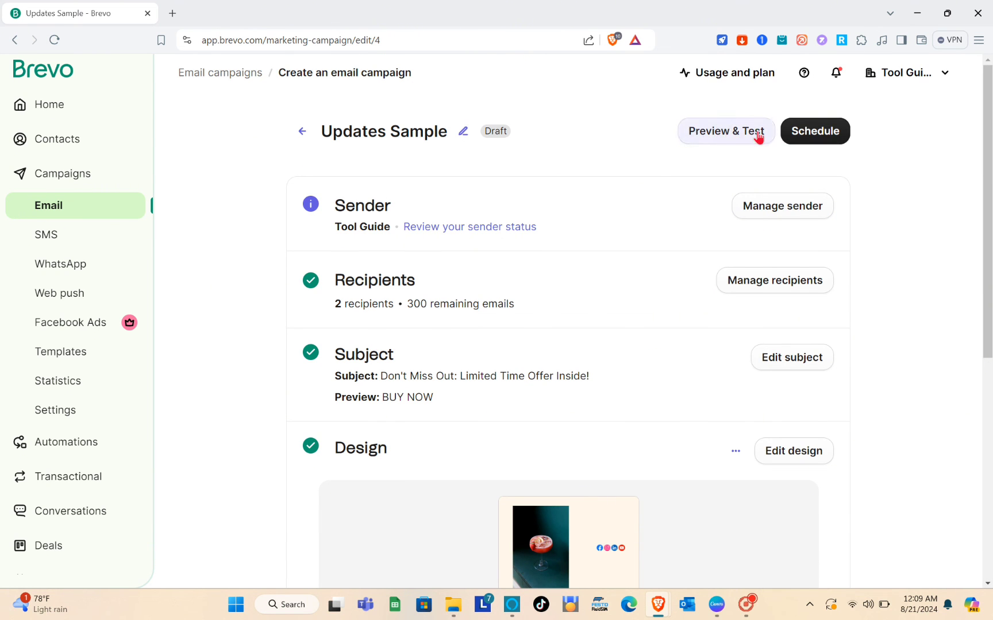
Step: Choose to schedule the Updates Sample campaign for later, with 22 August 2024 as the send date
{"action": "left_click", "coordinate": [826, 141]}
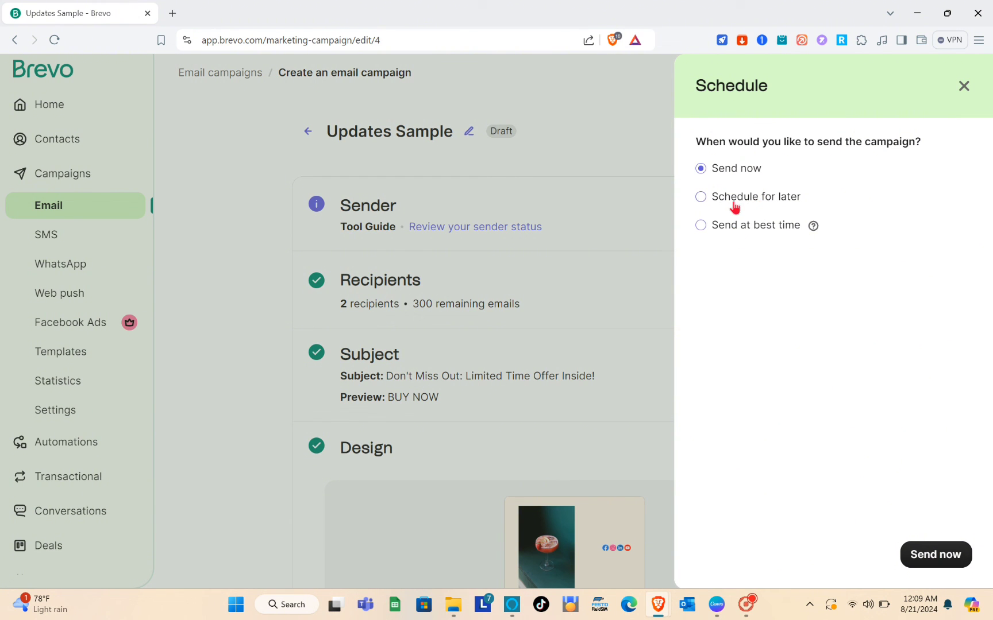
{"action": "left_click", "coordinate": [734, 202]}
{"action": "left_click", "coordinate": [763, 253]}
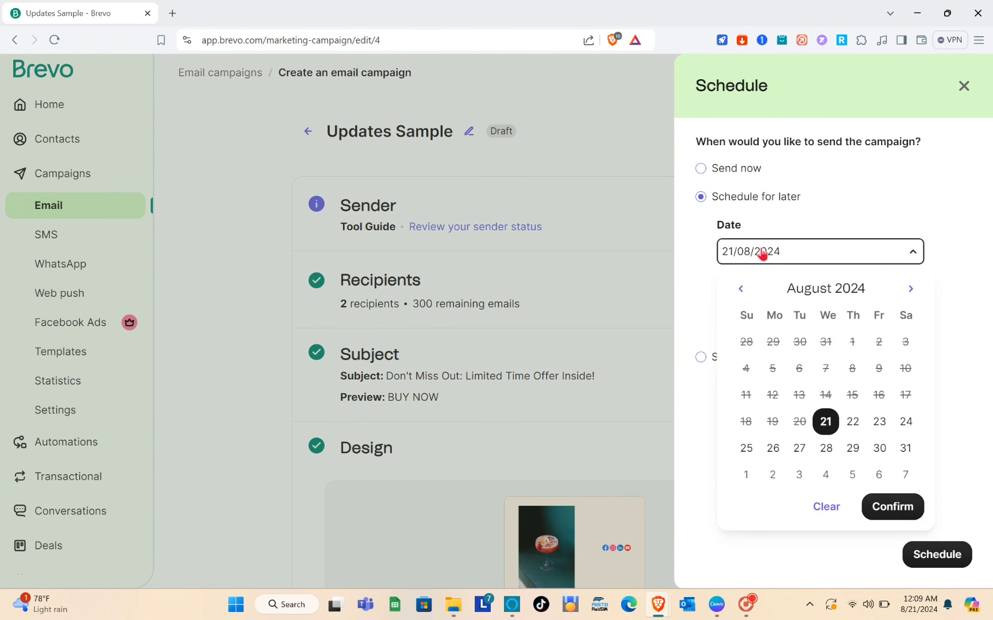
{"action": "left_click", "coordinate": [854, 426]}
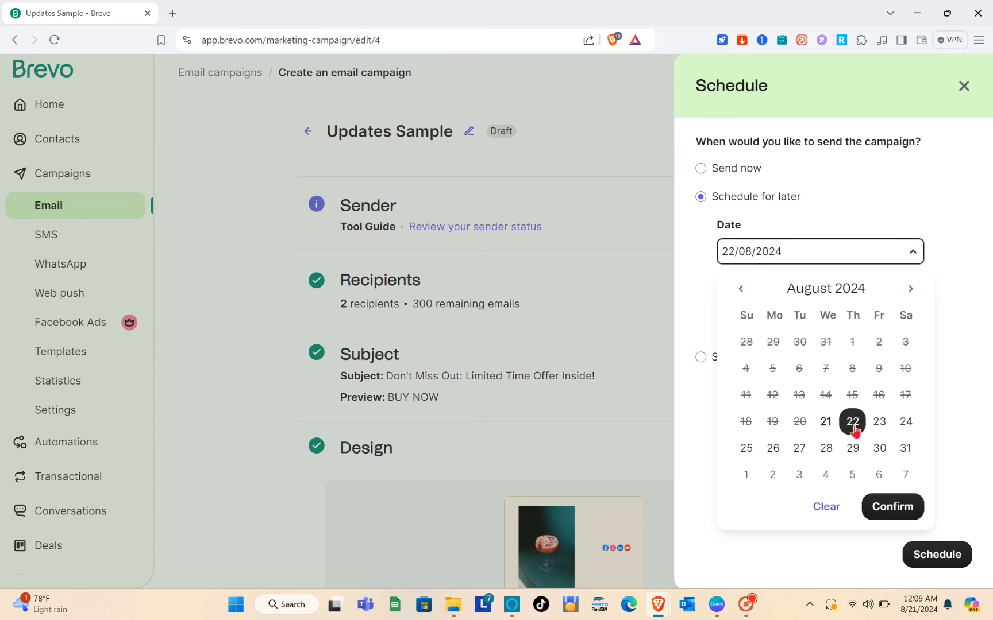
{"action": "left_click", "coordinate": [888, 208]}
{"action": "left_click", "coordinate": [753, 259]}
{"action": "left_click", "coordinate": [900, 508]}
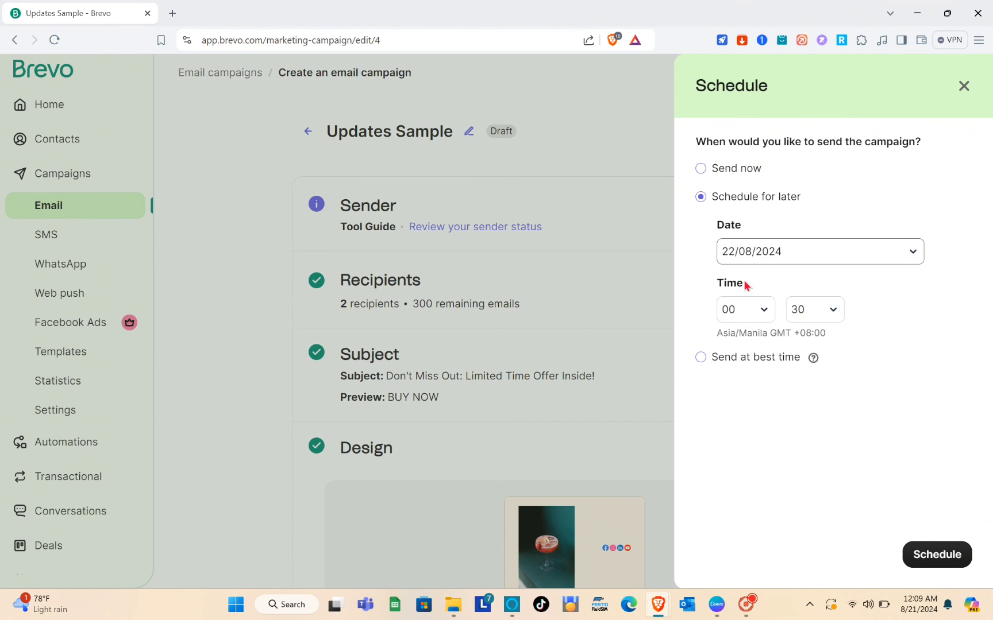
Step: Set the send hour to 02 for a 2:30 AM delivery and confirm the schedule
{"action": "left_click", "coordinate": [758, 313]}
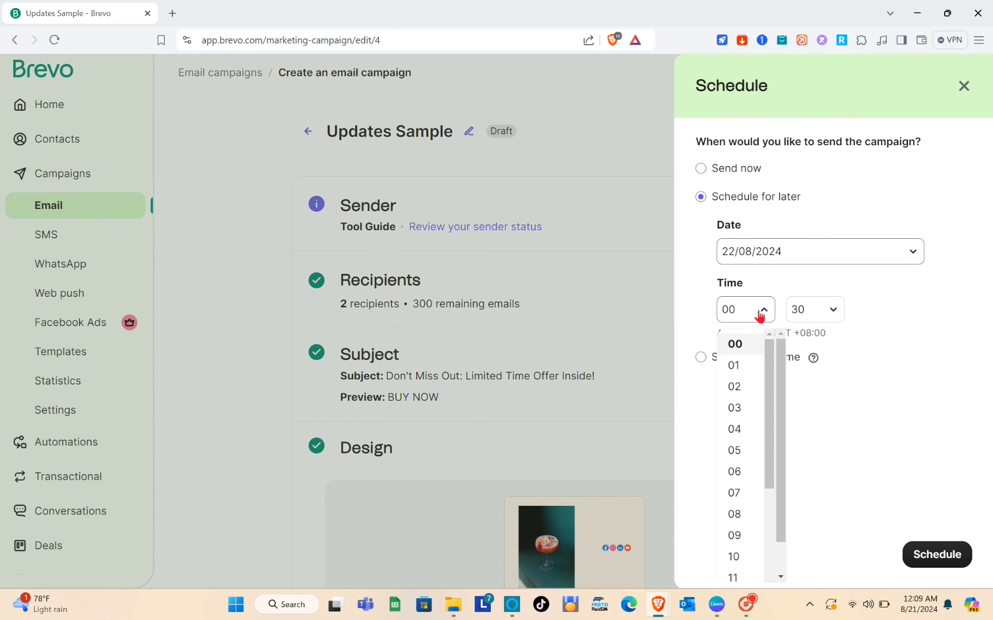
{"action": "left_click", "coordinate": [735, 387]}
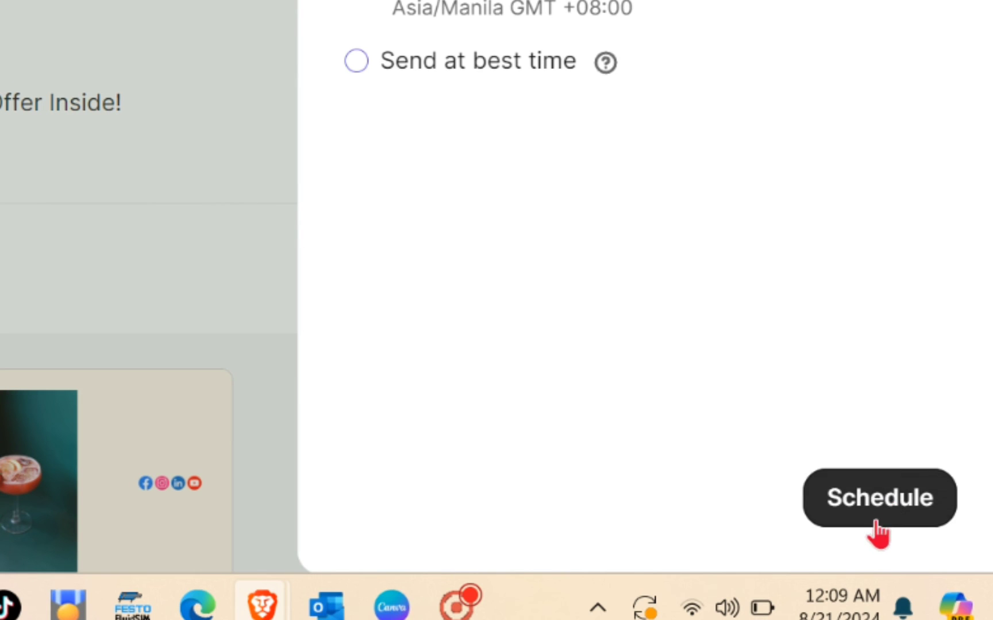
{"action": "left_click", "coordinate": [934, 562]}
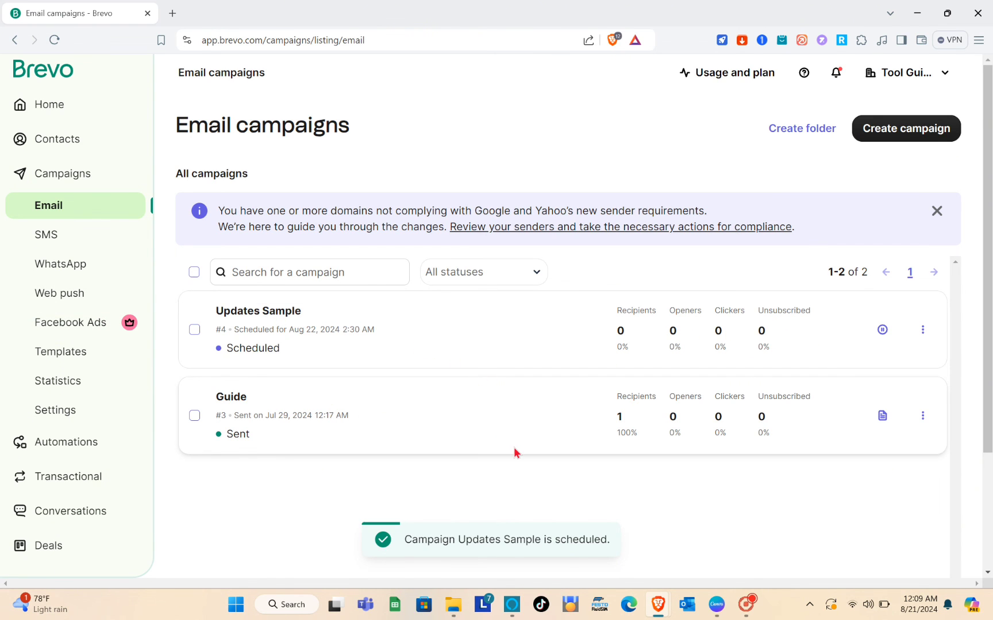
{"action": "scroll", "coordinate": [515, 454], "scroll_direction": "down", "scroll_amount": 2}
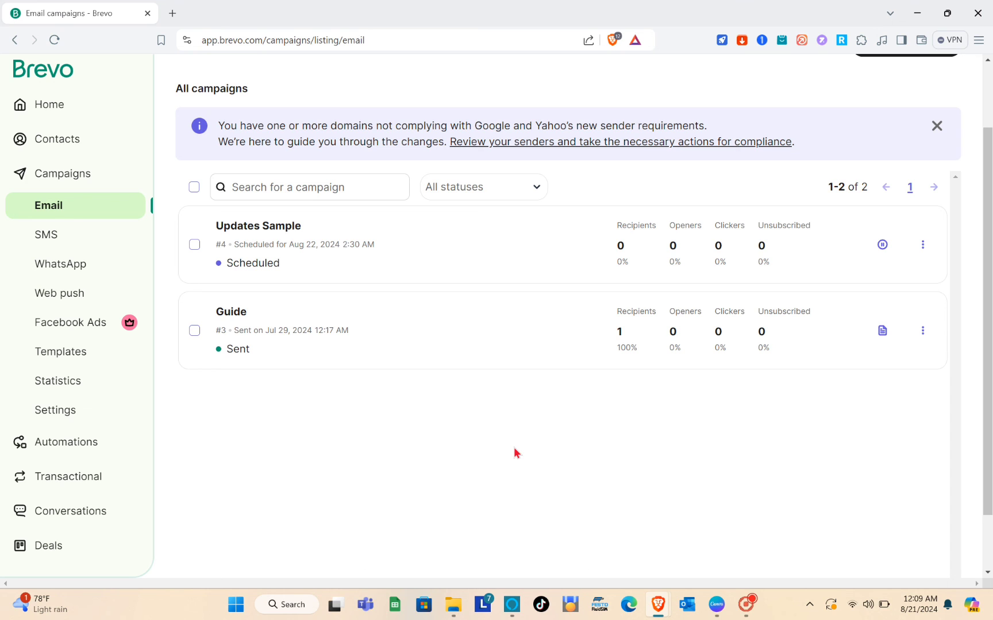